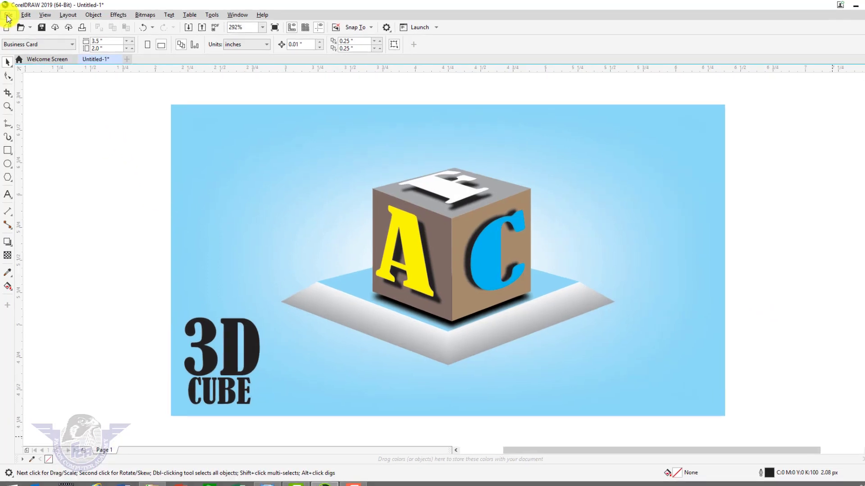
Step: Create a new CMYK document with the Business Card page size at 300 dpi
left_click(8, 16)
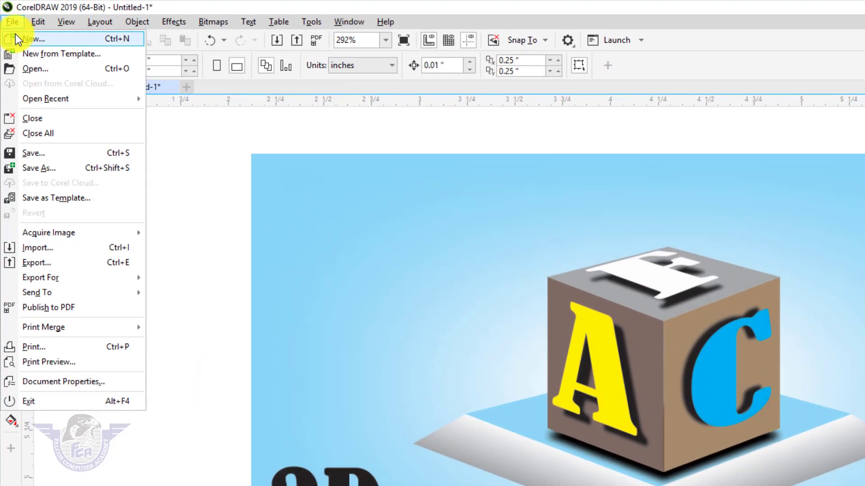
left_click(16, 38)
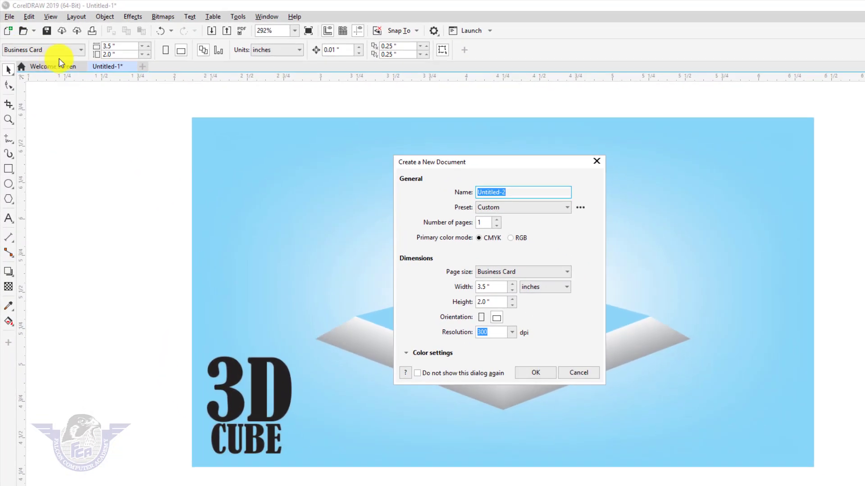
left_click(545, 372)
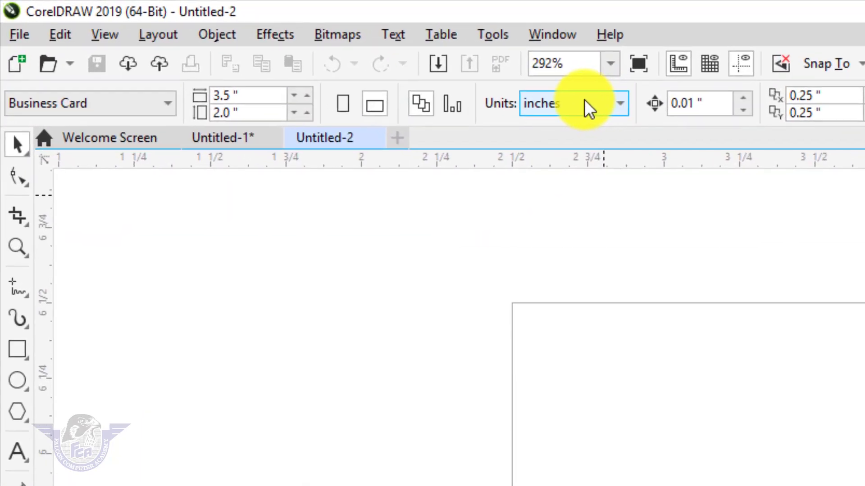
Step: Switch the document units to pixels and set the page size to 1280 by 720 px
left_click(582, 99)
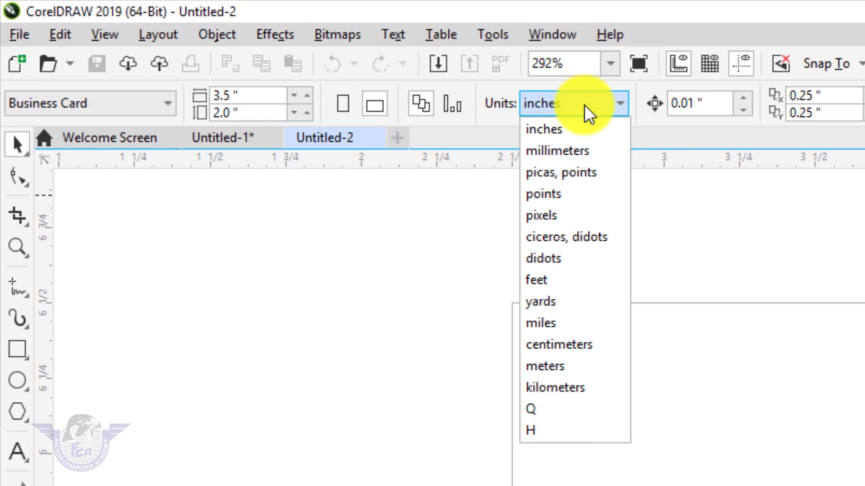
left_click(550, 217)
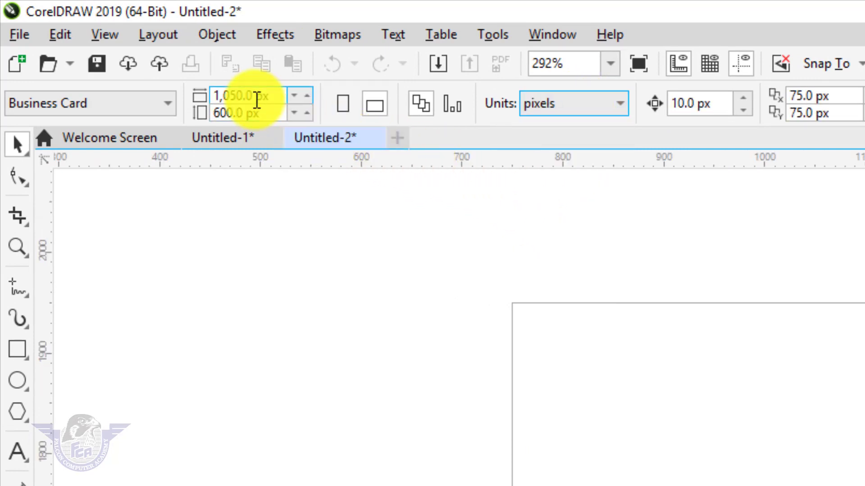
left_click_drag(276, 97, 197, 98)
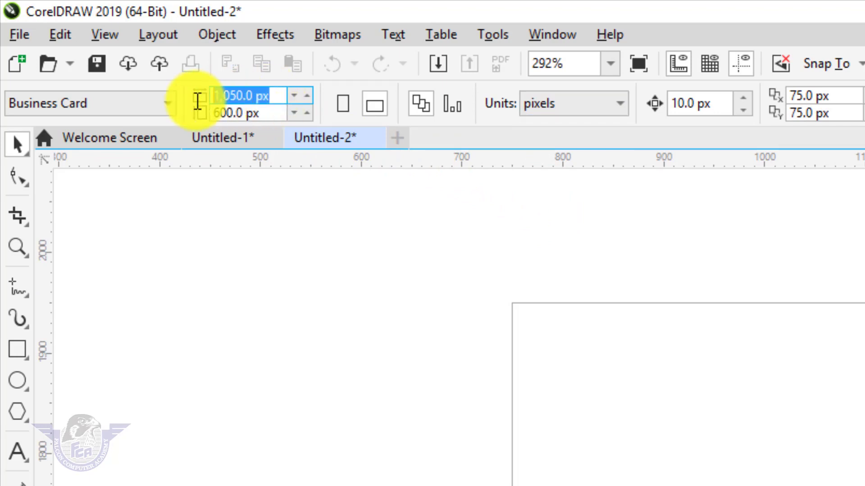
type("1280")
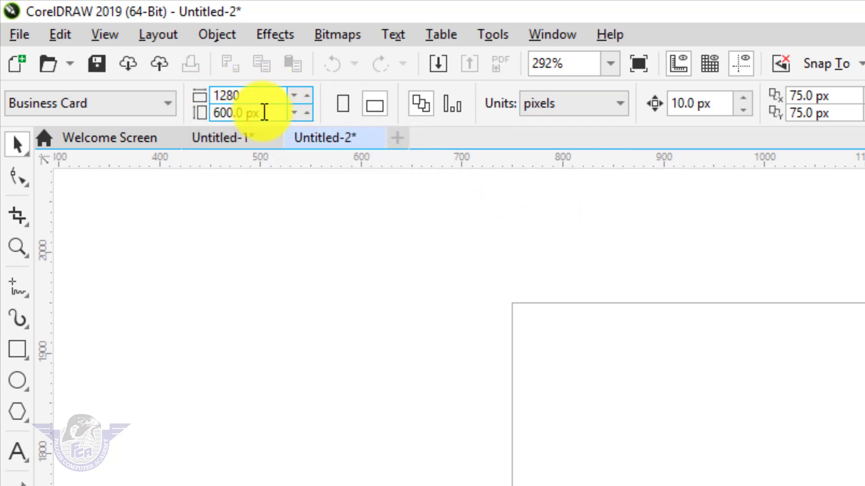
left_click_drag(271, 112, 158, 106)
type("720")
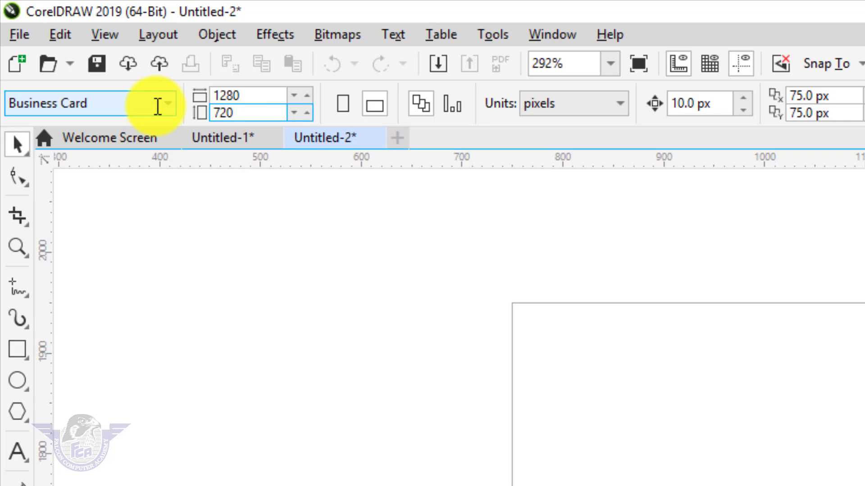
key("Return")
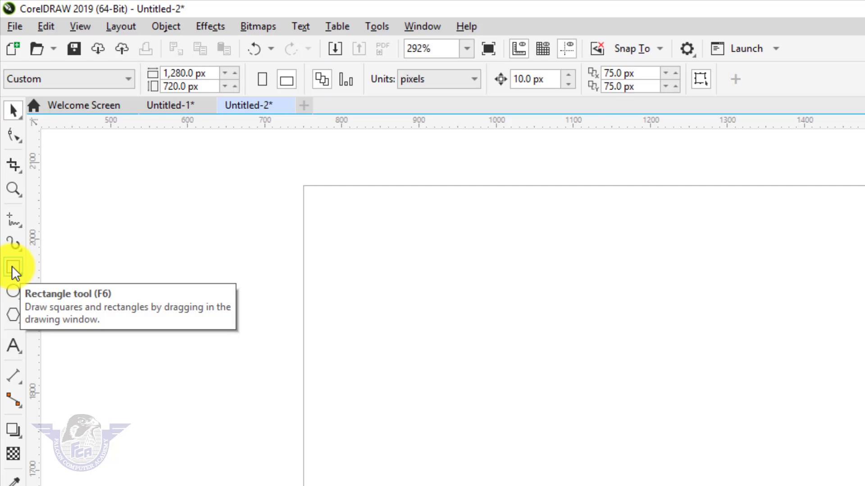
Step: Draw a square about 212 px wide in the page's left half and stretch it downward to about 250 px high
left_click(13, 268)
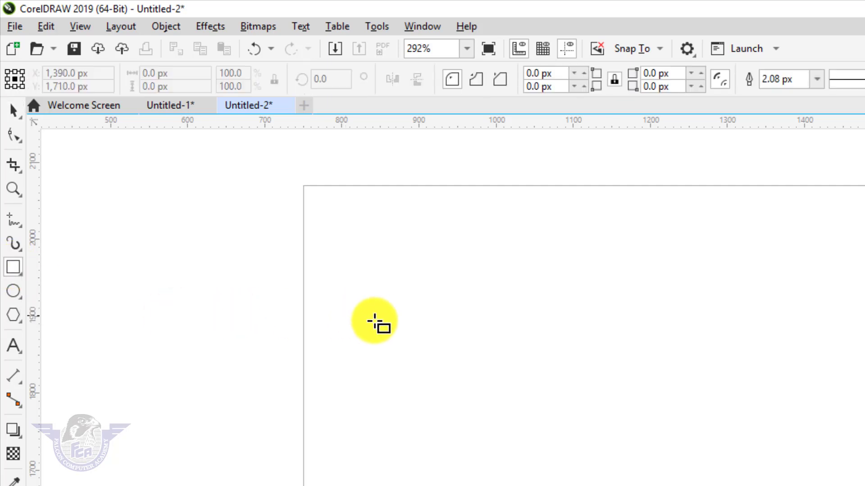
key("ctrl")
left_click_drag(331, 191, 394, 294)
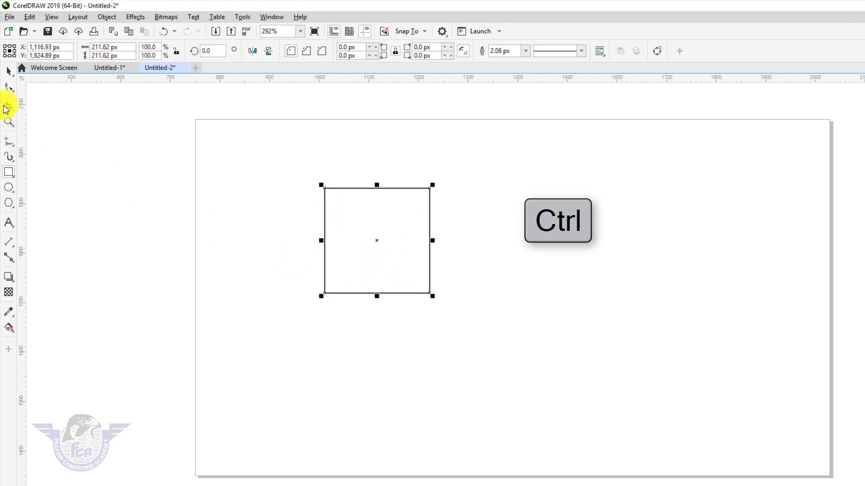
left_click(7, 73)
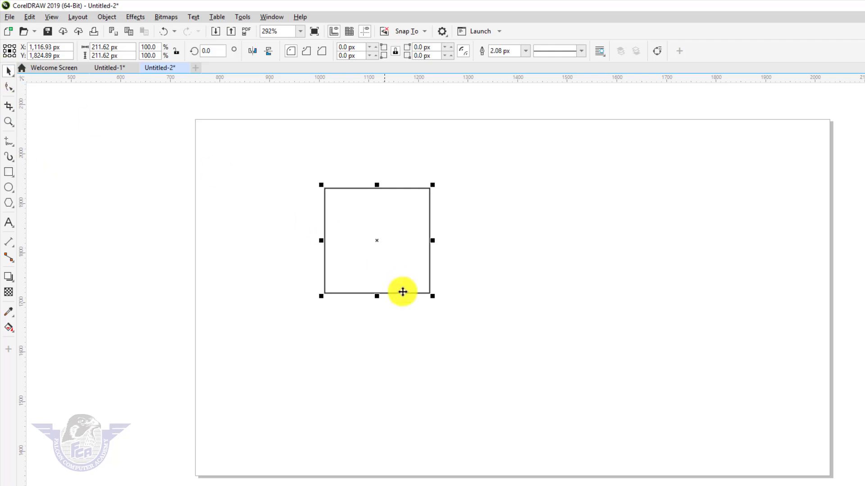
left_click_drag(377, 295, 375, 314)
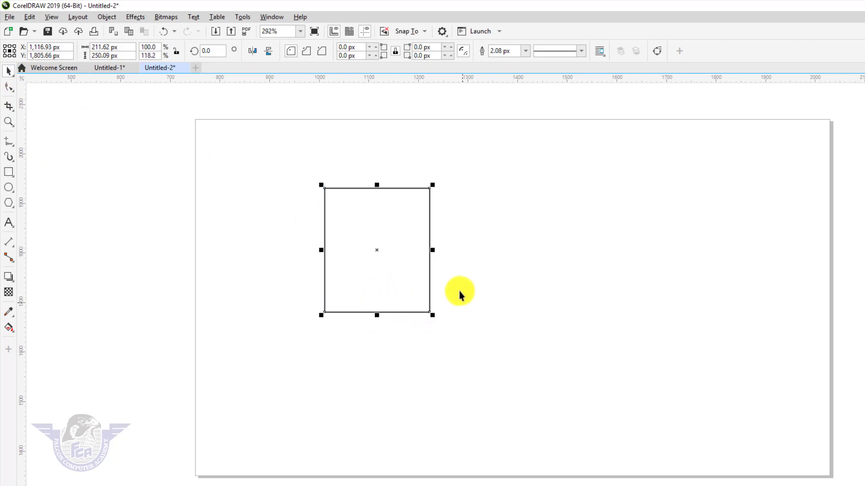
Step: Skew the rectangle's right side downward to about 336 px overall height and mirror a copy horizontally against its right edge
left_click(395, 229)
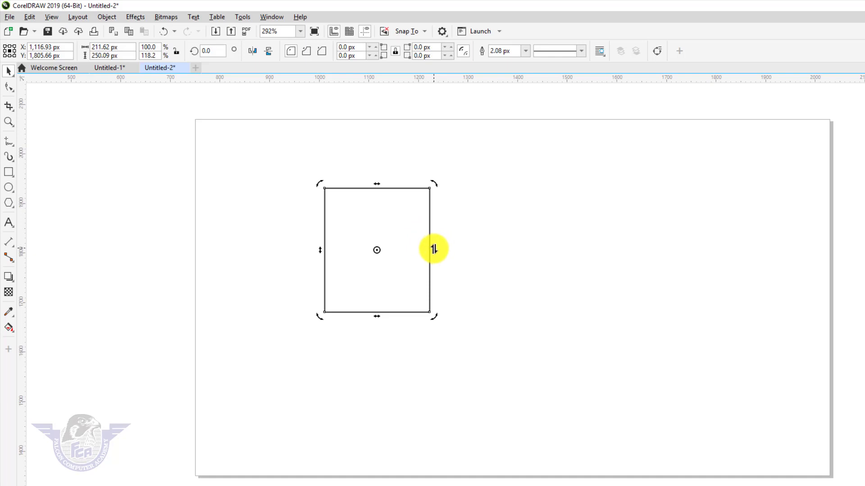
left_click_drag(435, 250, 442, 294)
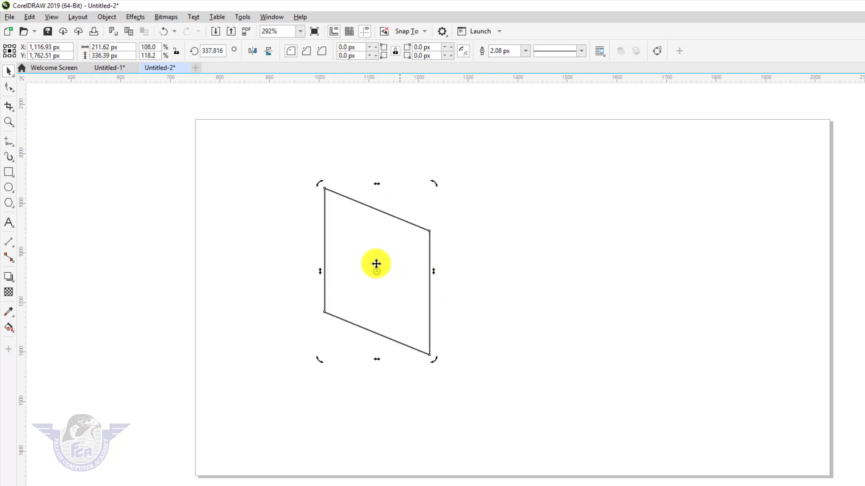
left_click(343, 248)
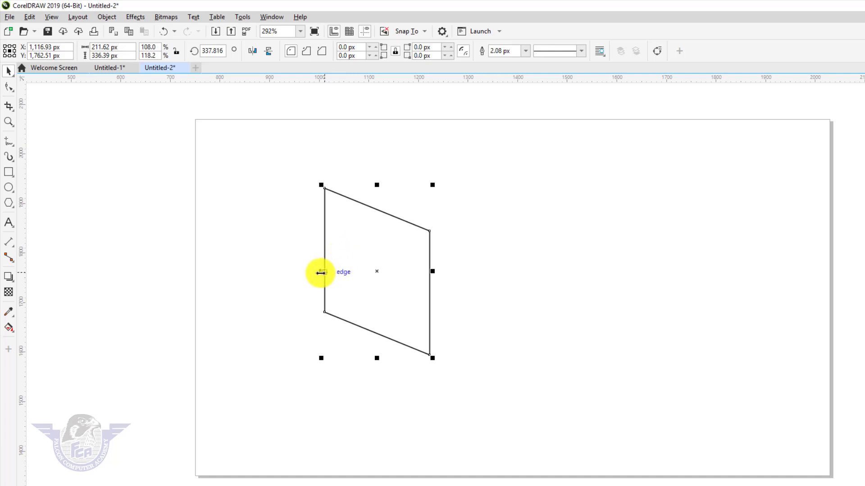
left_click_drag(321, 273, 458, 279)
key("ctrl")
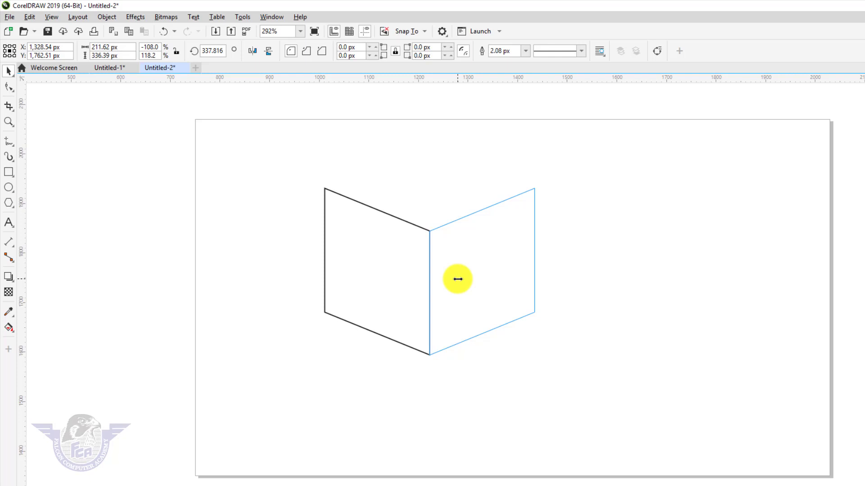
left_click_drag(457, 279, 457, 279)
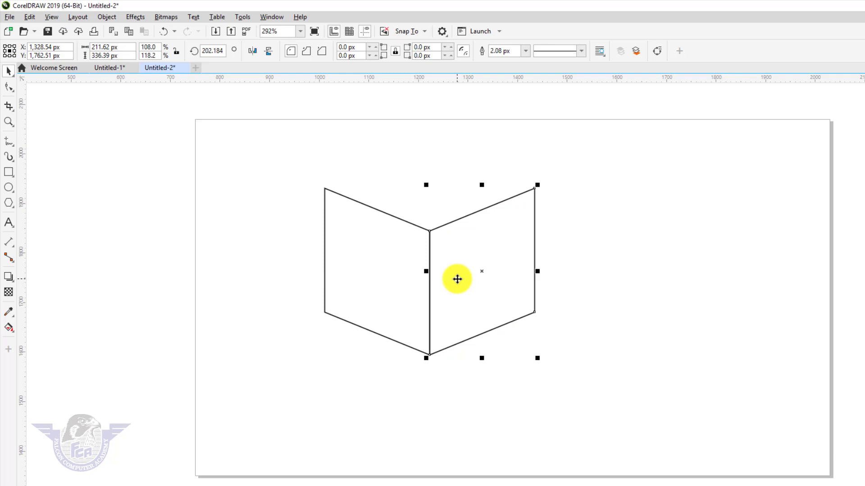
Step: Draw a 3-point rectangle upward from the left face's top edge, about 303 by 311 px overall
left_click(12, 177)
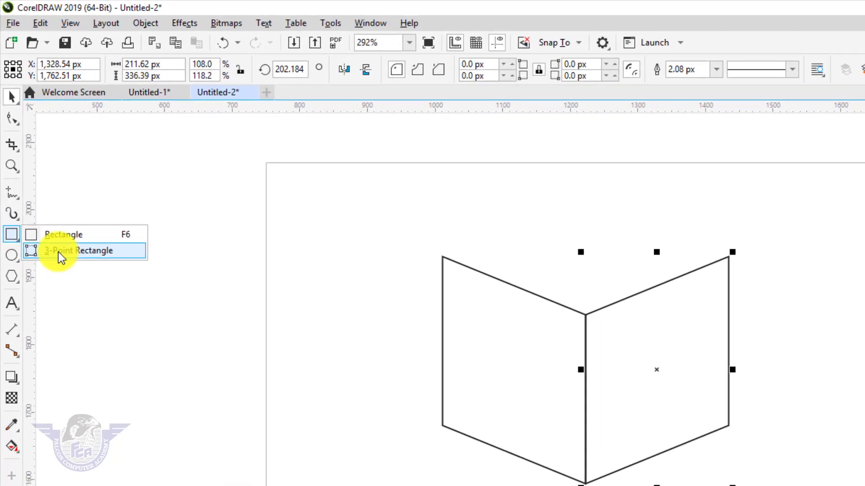
left_click(63, 266)
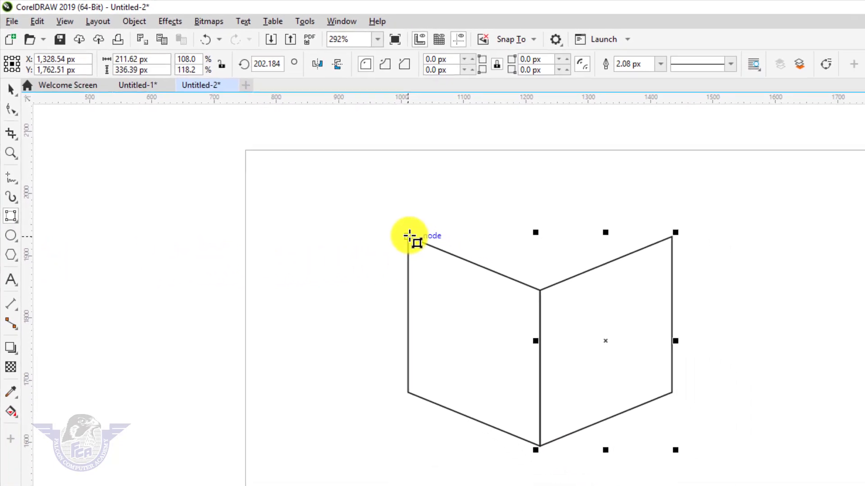
key("Escape")
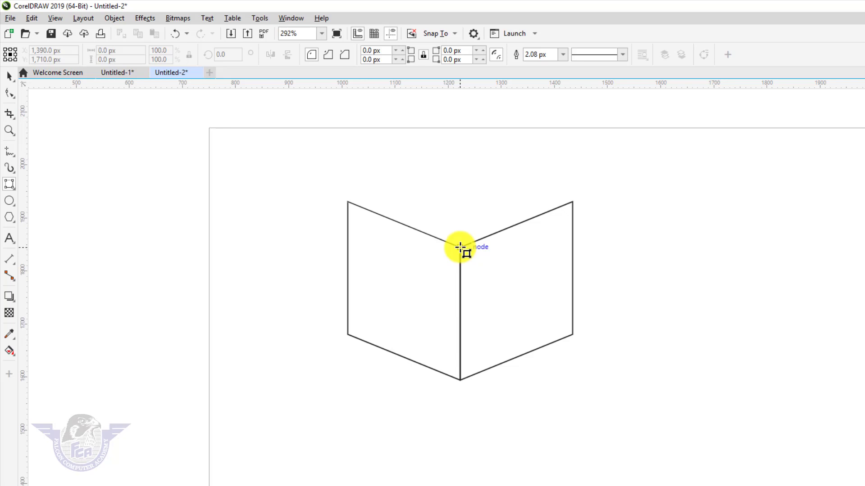
left_click_drag(348, 201, 460, 248)
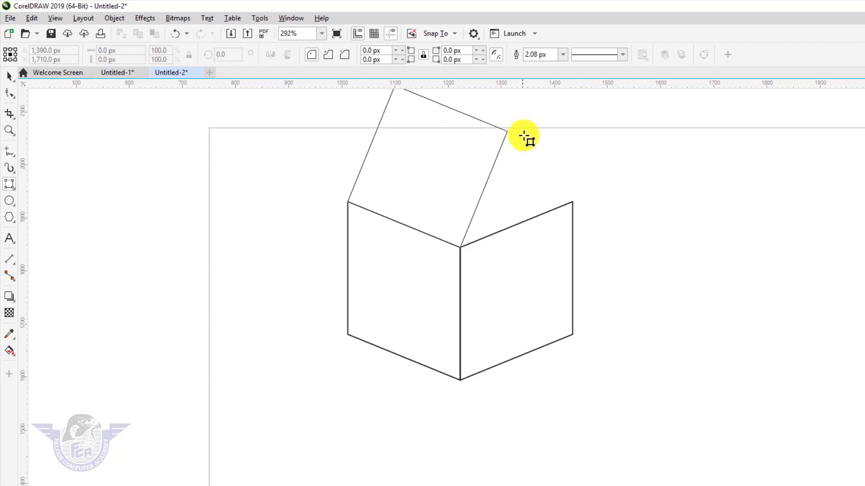
left_click(525, 137)
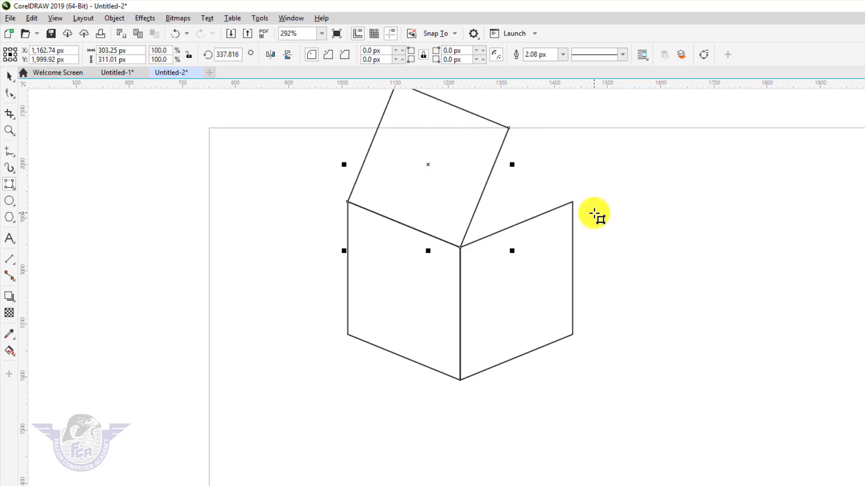
Step: Convert the tilted rectangle above the left face to curves
key("F4")
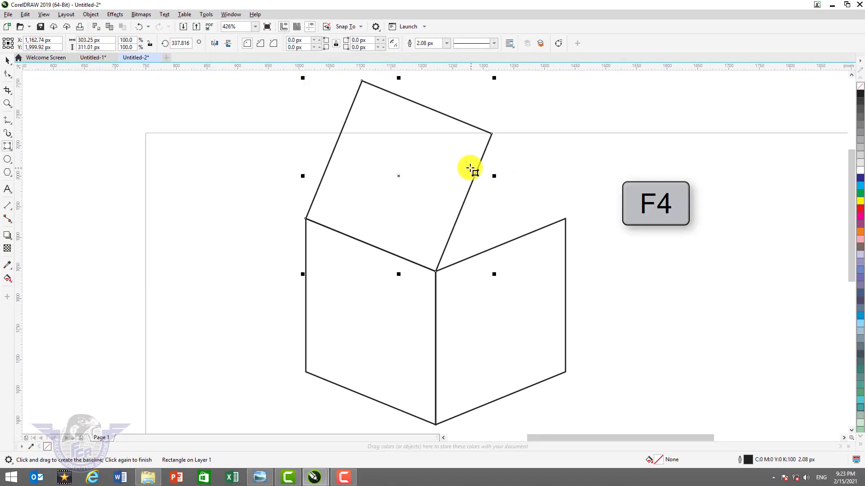
left_click(8, 61)
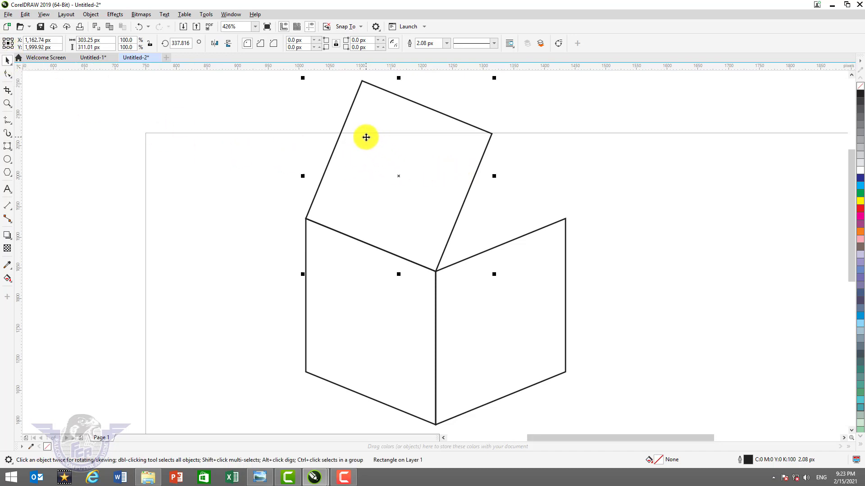
right_click(343, 133)
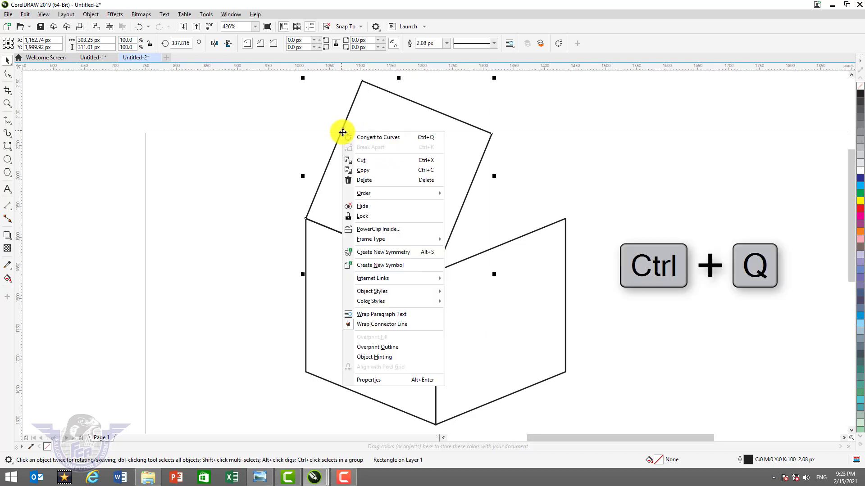
left_click(366, 137)
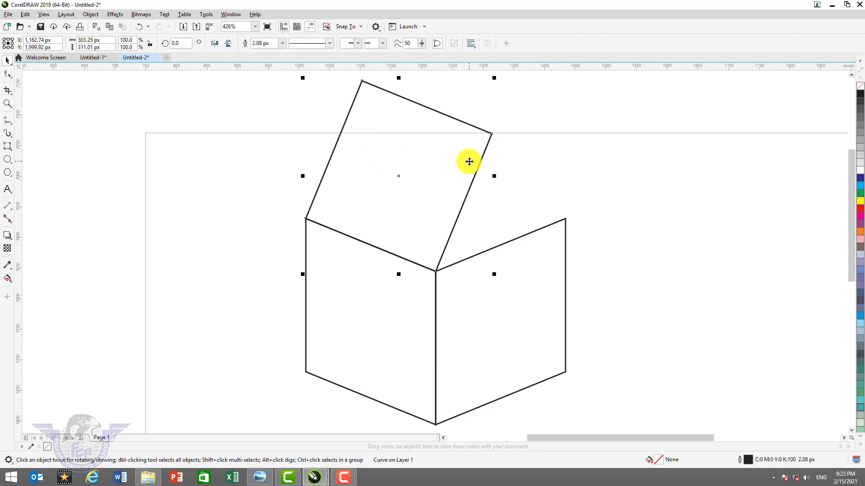
Step: Reshape the tilted curve into the cube's top face by moving its right node onto the right face's outer upper corner and its upper node above the centre edge
key("F10")
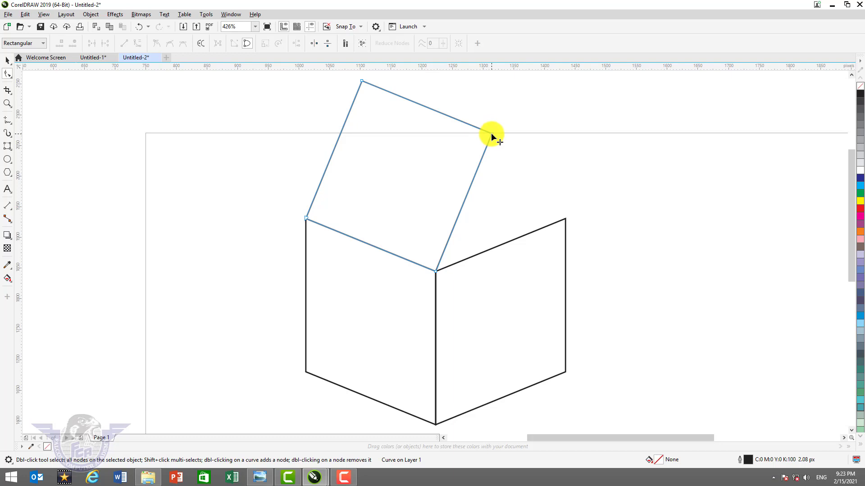
left_click_drag(491, 133, 566, 220)
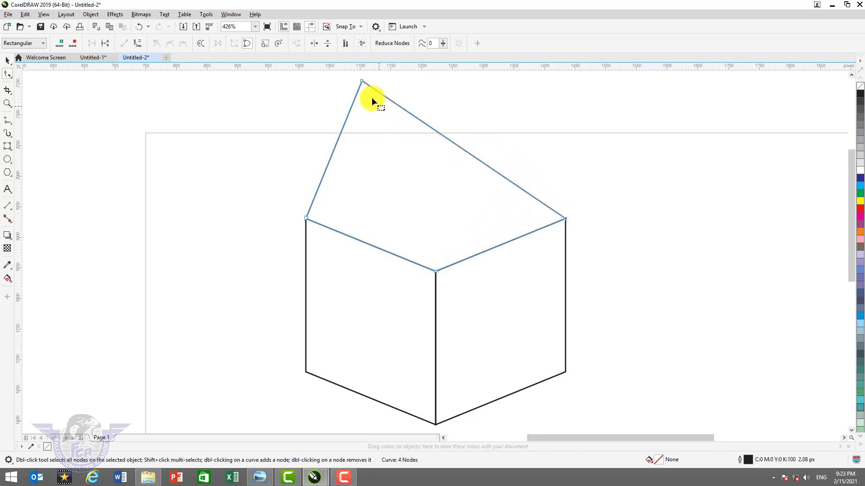
left_click_drag(362, 84, 437, 179)
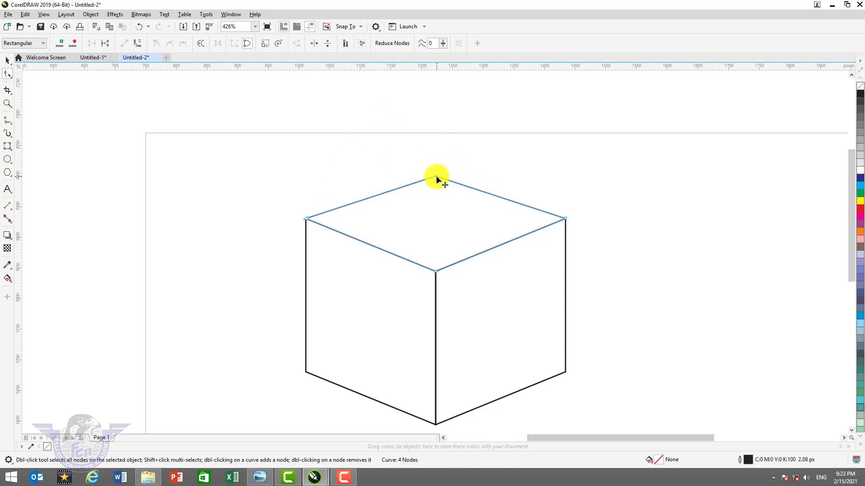
left_click(7, 61)
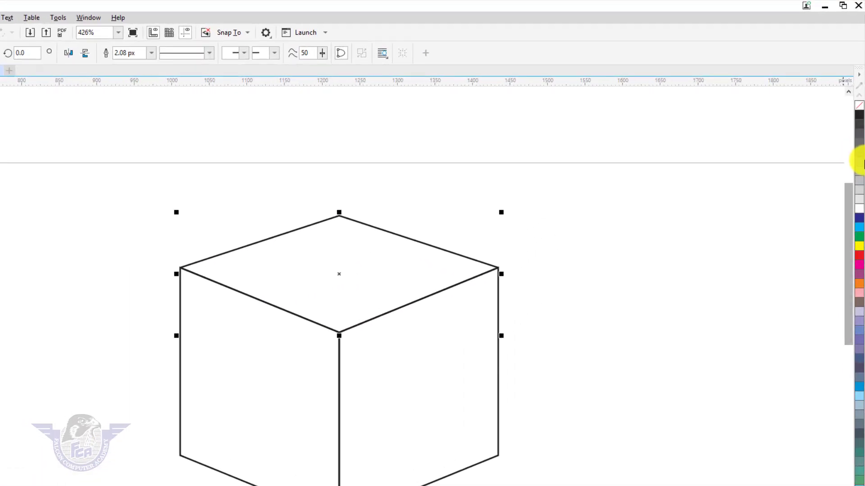
Step: Fill the cube's top face with medium gray and its right face with Brown
left_click(859, 176)
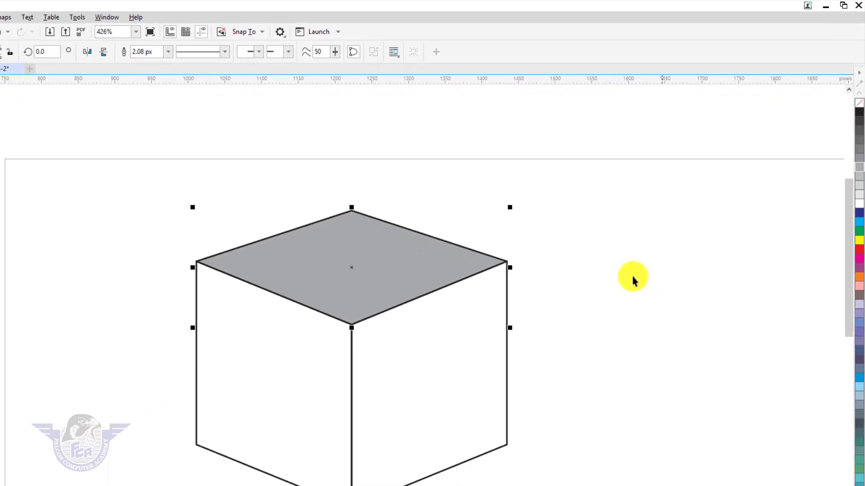
left_click(425, 342)
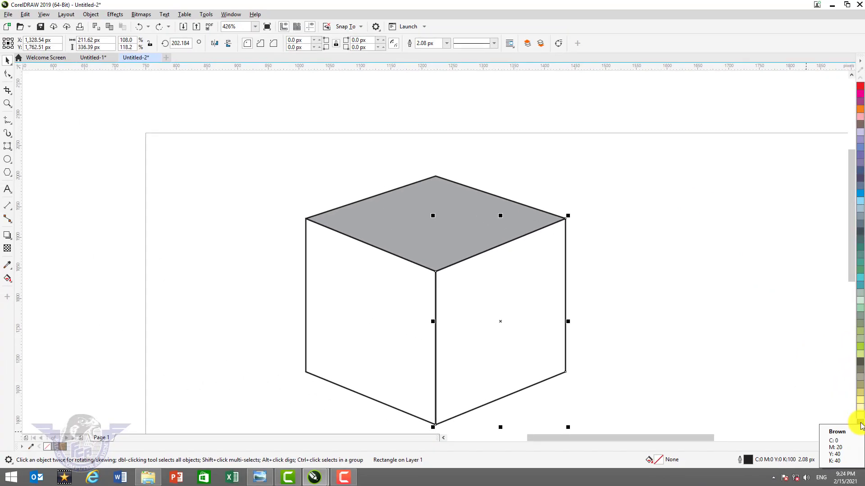
left_click(860, 426)
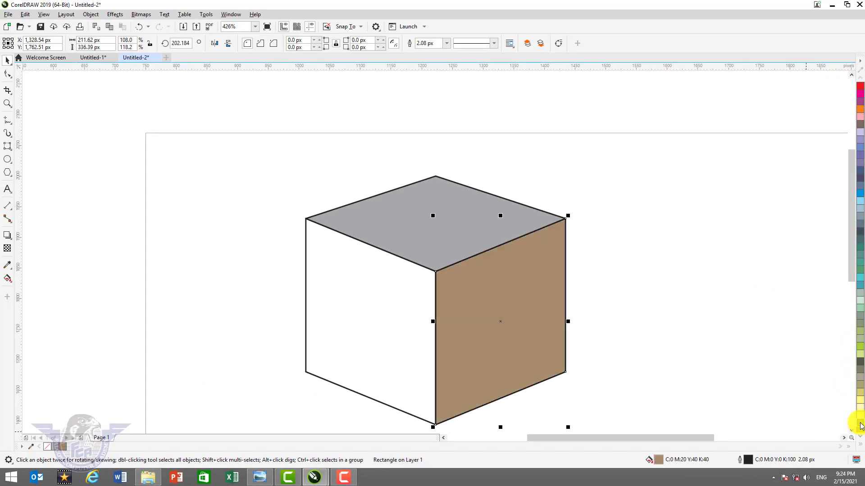
Step: Fill the cube's left face with C0 M20 Y20 K60 and move the whole cube to the middle of the page
left_click(397, 338)
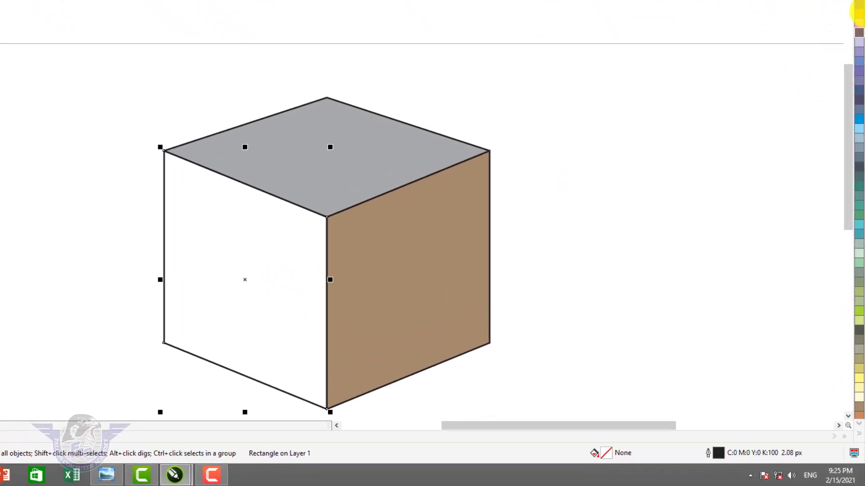
left_click(860, 35)
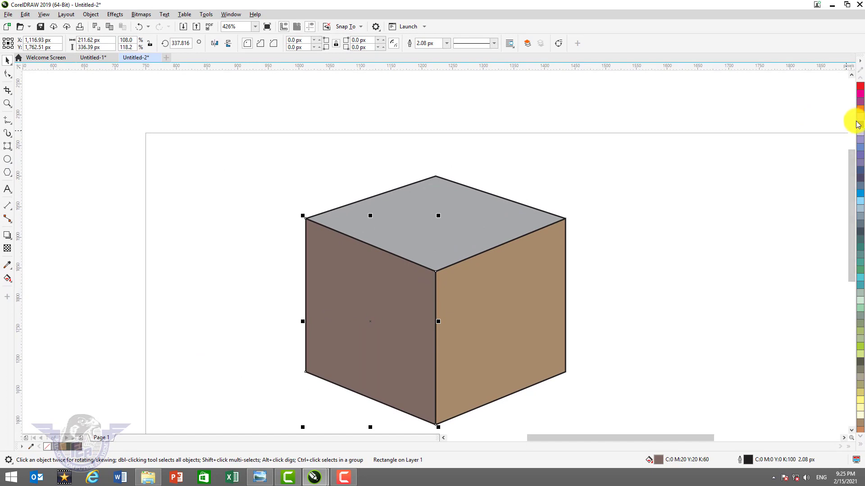
key("F3")
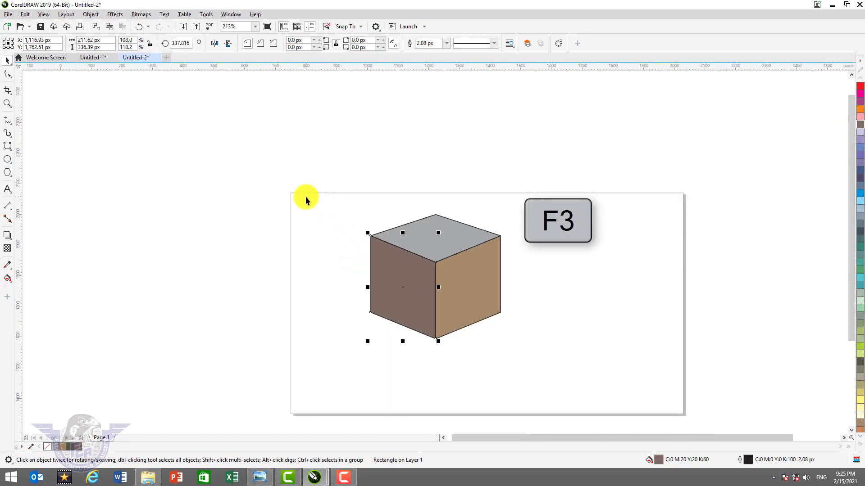
left_click_drag(306, 195, 562, 364)
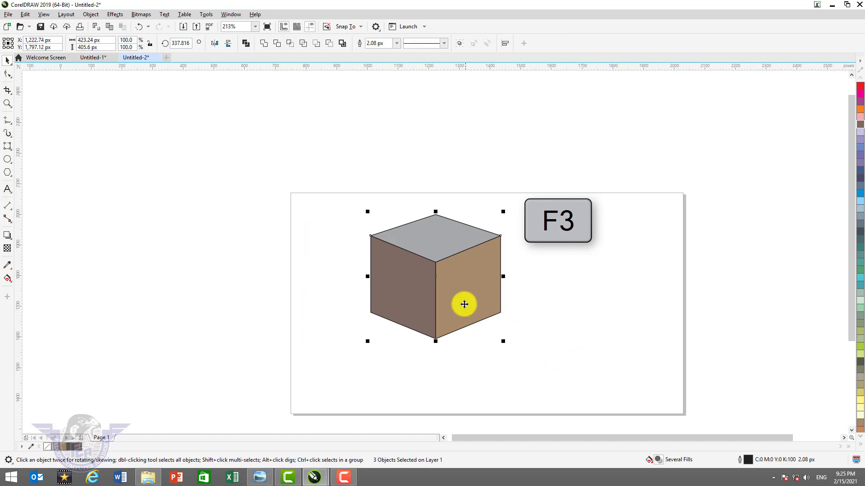
left_click_drag(464, 305, 507, 324)
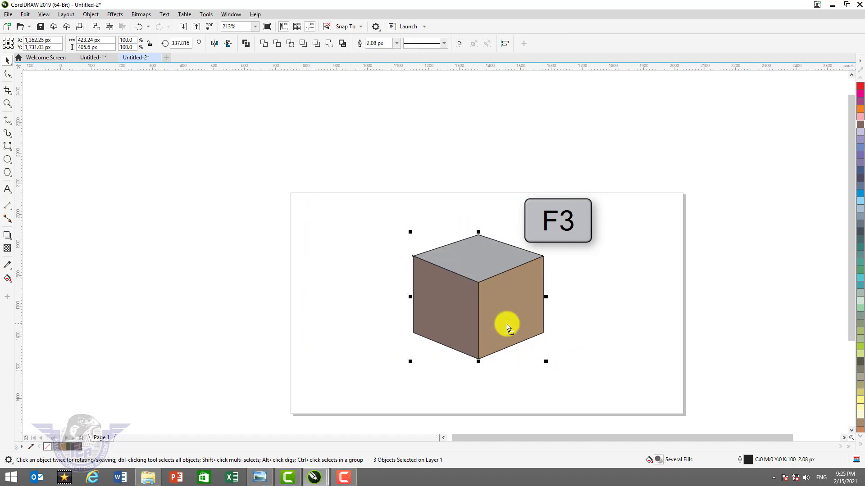
left_click(425, 175)
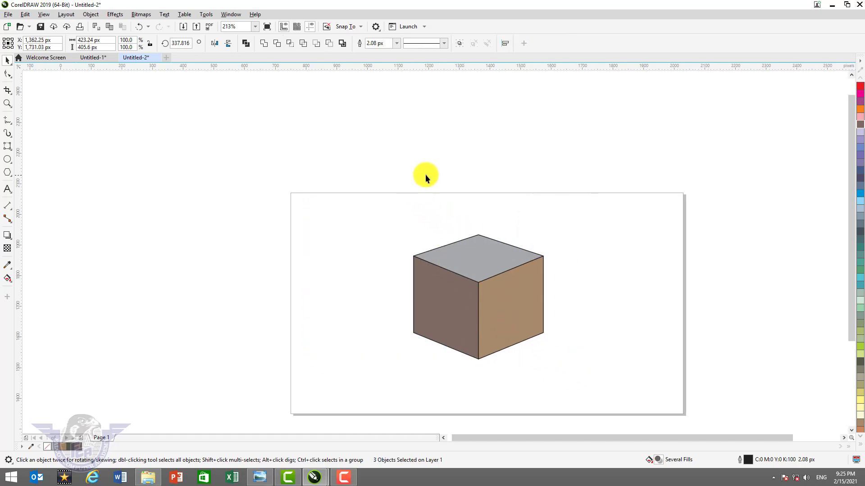
Step: Create a copy of the cube's top face enlarged about its centre to about 733 by 269 px, and place it over the cube's base
left_click(486, 255)
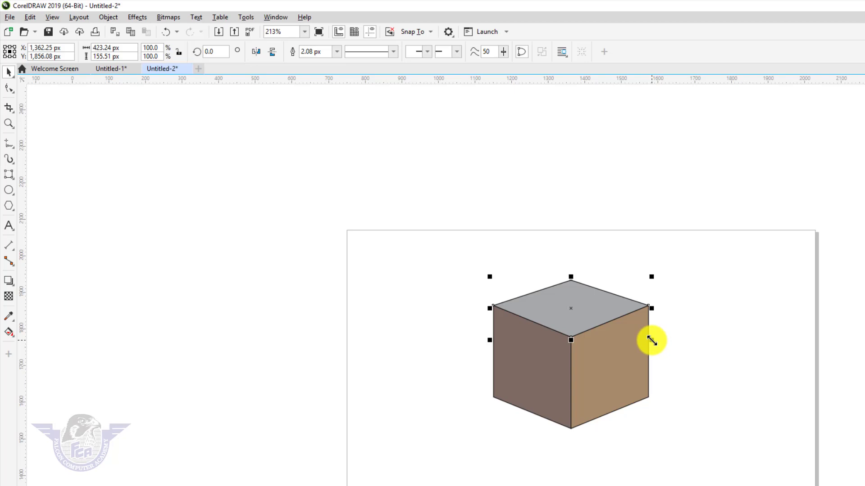
left_click_drag(651, 341, 707, 389)
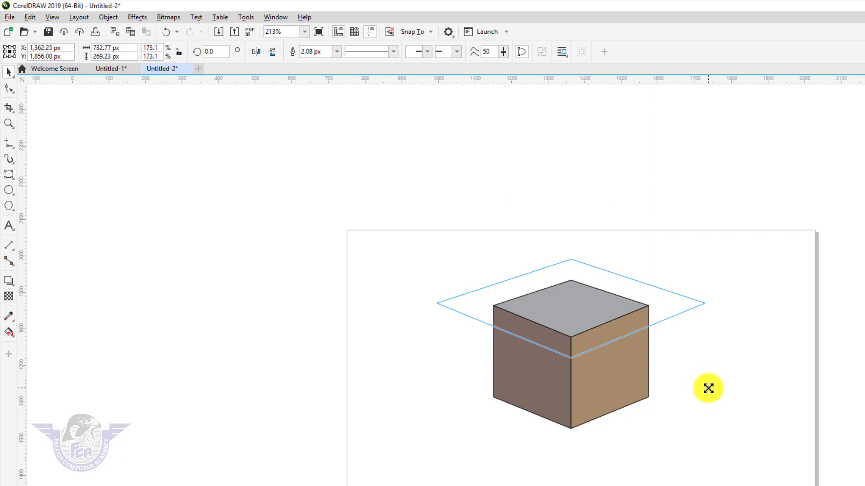
left_click_drag(708, 388, 710, 389)
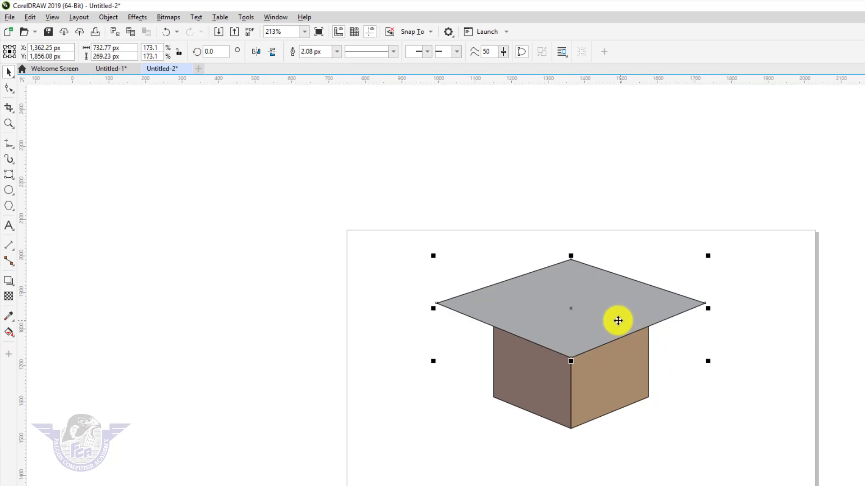
left_click_drag(615, 321, 640, 259)
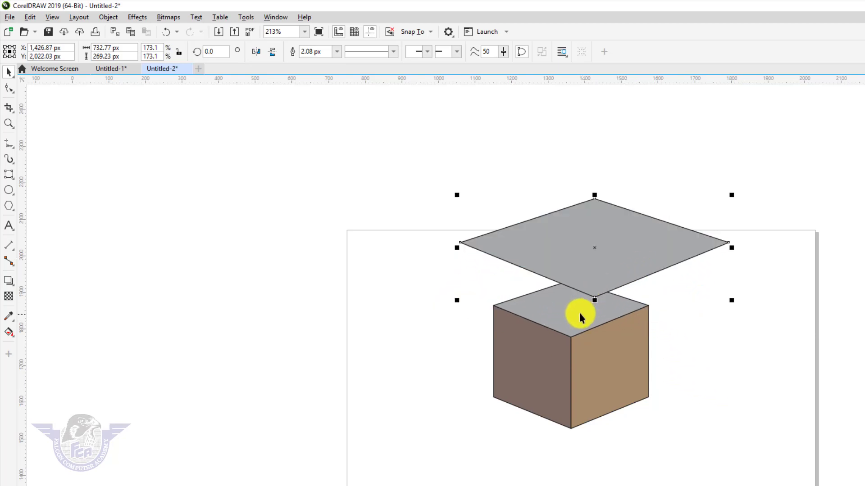
key("Escape")
left_click_drag(582, 280, 581, 433)
Step: Bring the three cube faces in front of the enlarged gray diamond and nudge the cube 20 px down onto it
left_click_drag(427, 241, 667, 480)
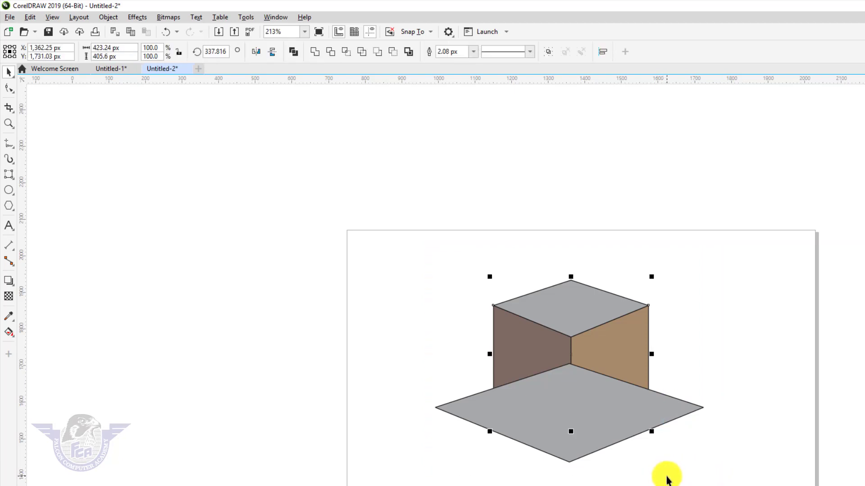
key("shift+Page_Up")
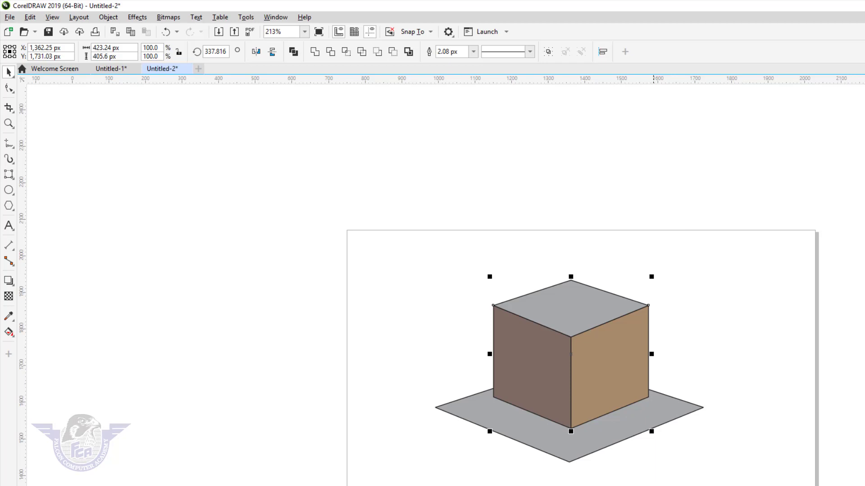
key("Down")
key("Down")
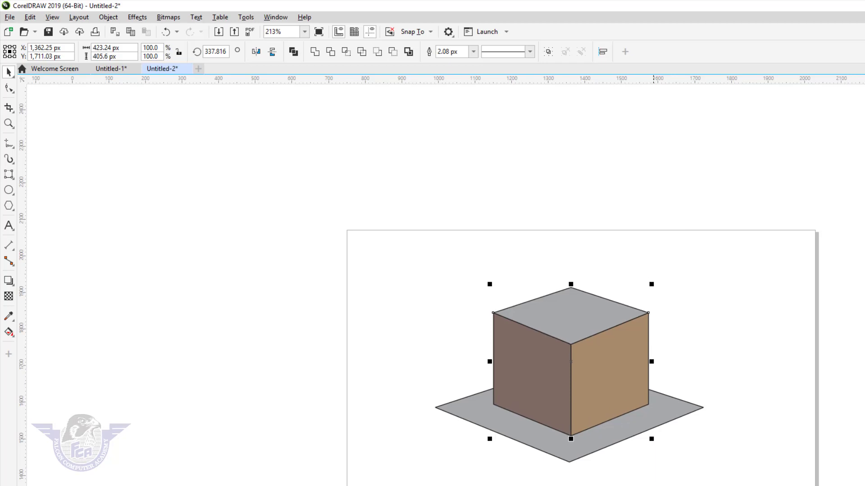
key("Down")
key("Down")
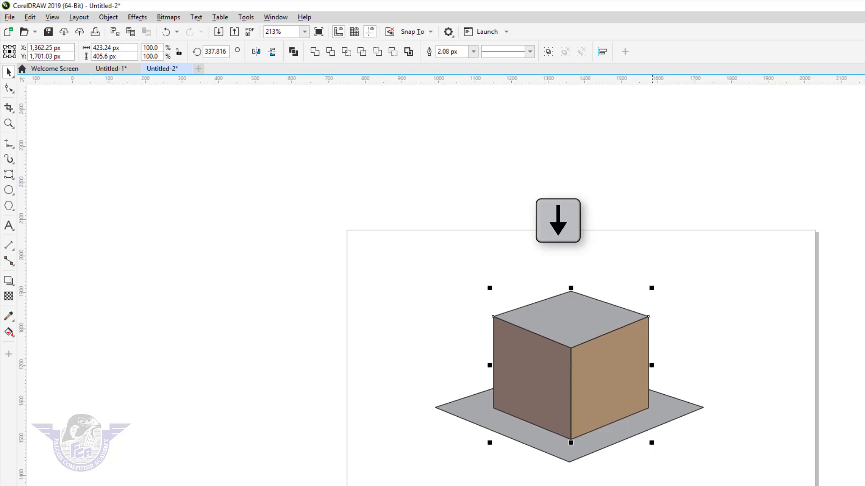
key("Up")
key("Up")
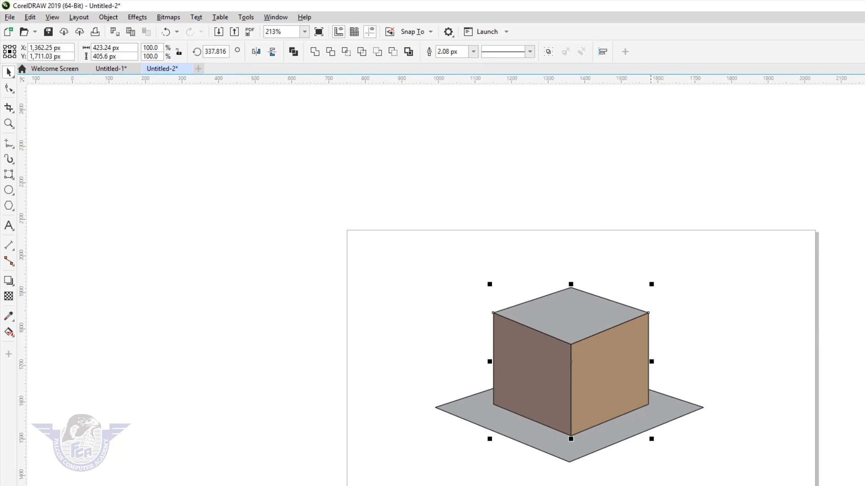
Step: Group the cube's three faces
key("ctrl+g")
right_click(578, 316)
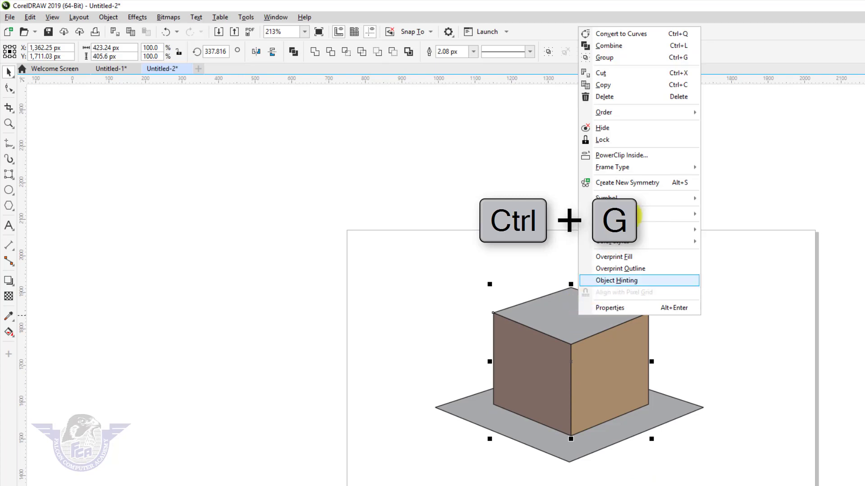
left_click(615, 61)
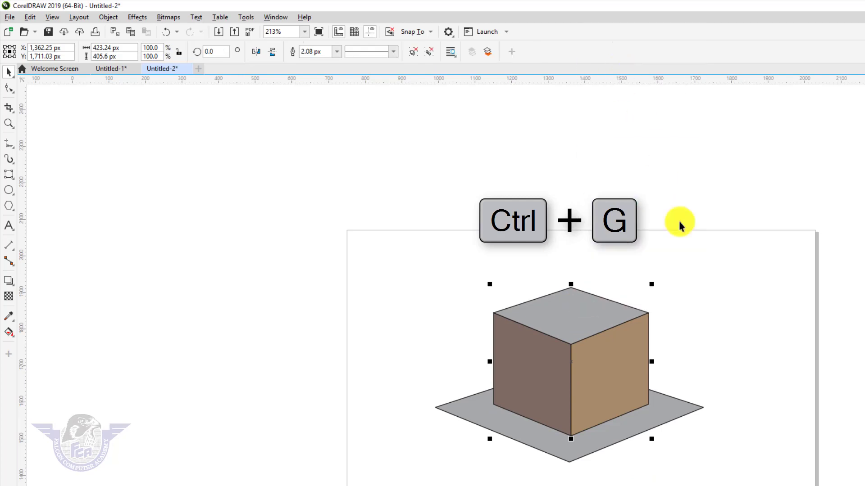
left_click(711, 345)
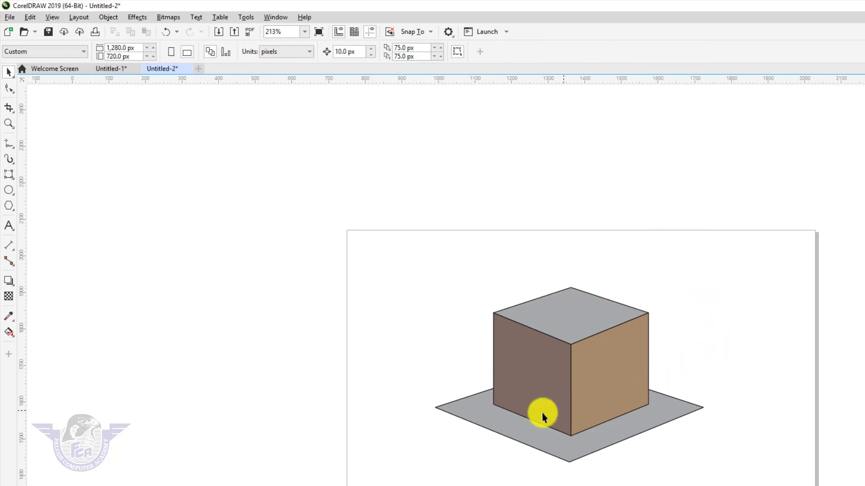
Step: Remove the outline from the large gray diamond beneath the cube
key("z")
left_click_drag(352, 328, 742, 478)
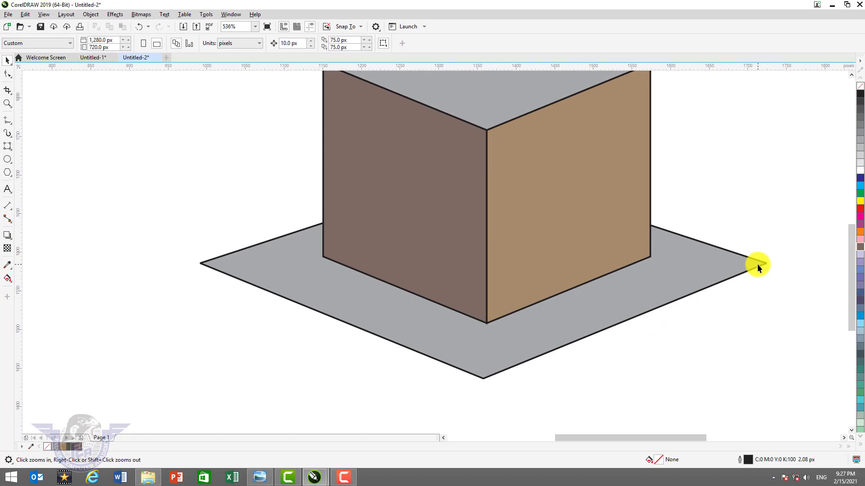
key("space")
left_click(758, 266)
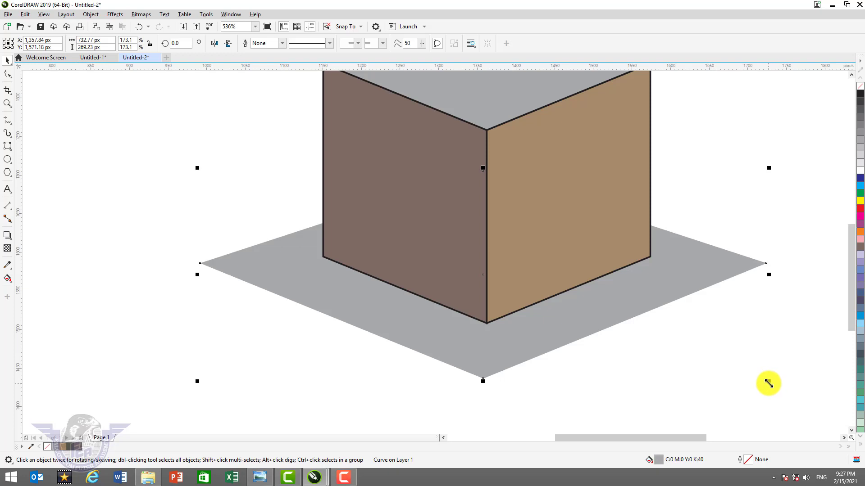
Step: Make a concentric white copy of the gray diamond, about 518 by 190 px, and bring the cube group in front of it
left_click_drag(768, 383, 732, 356)
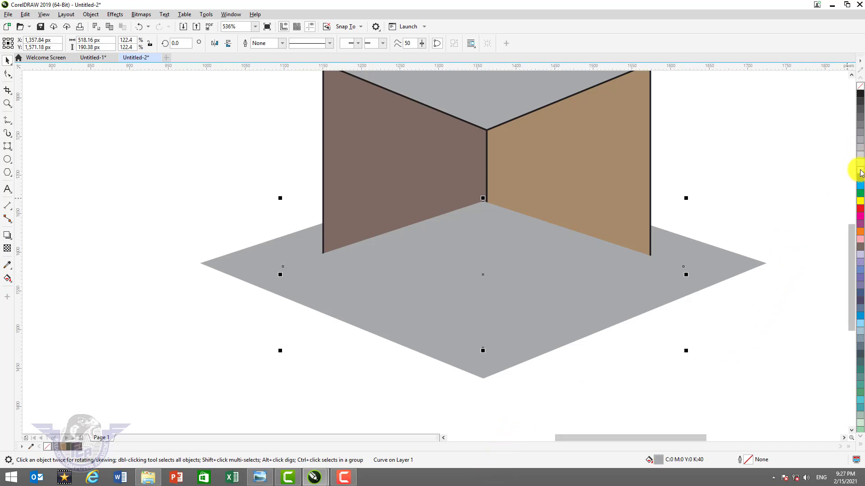
left_click(859, 170)
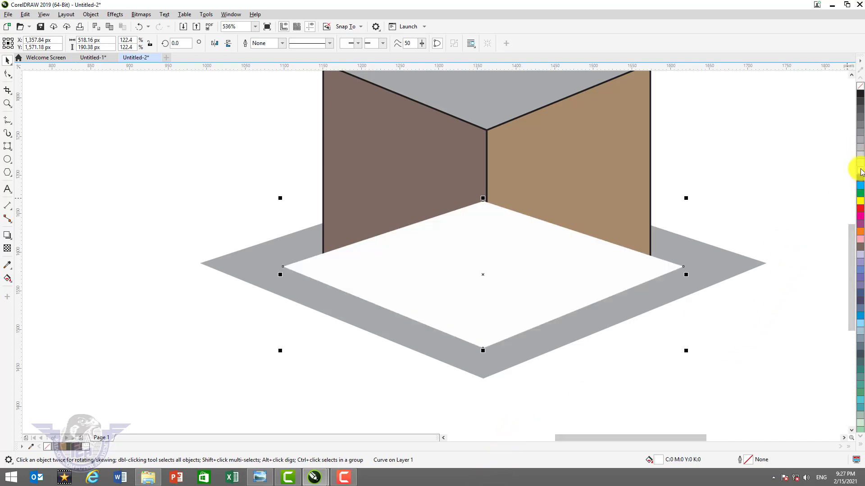
left_click(490, 110)
key("shift+Page_Up")
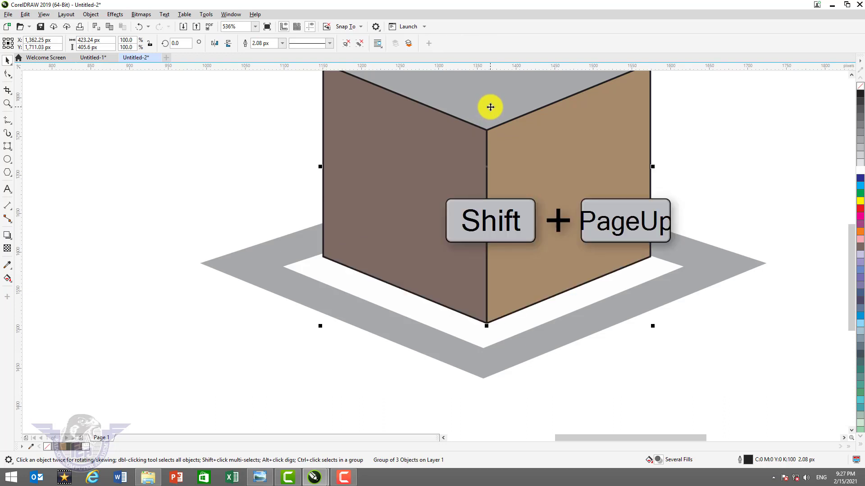
Step: Blend the white inner diamond into the gray outer diamond beneath the cube
scroll(454, 131, "down", 2)
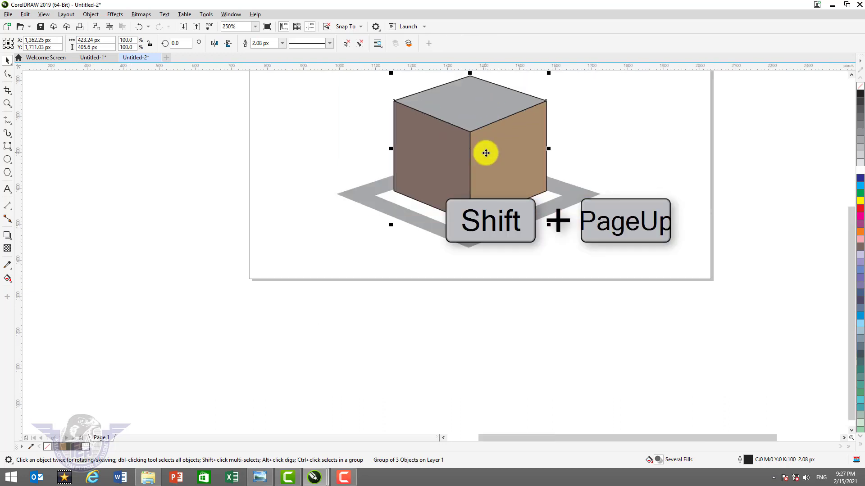
key("z")
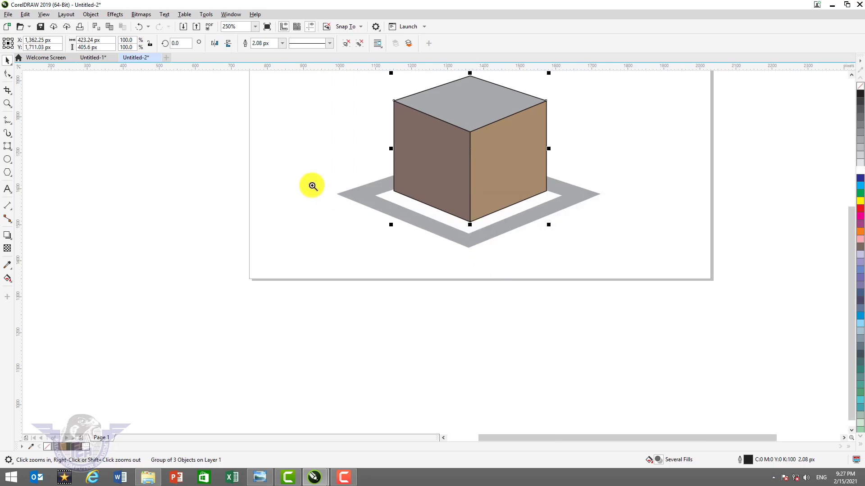
key("F2")
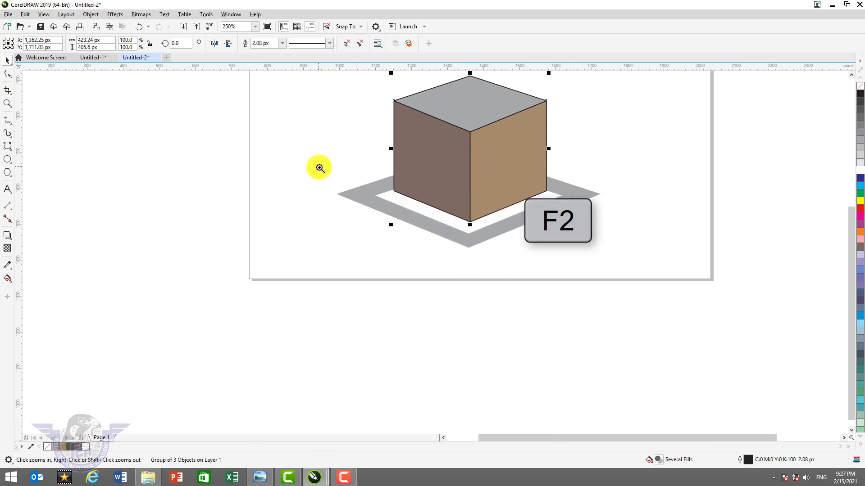
left_click_drag(319, 167, 629, 300)
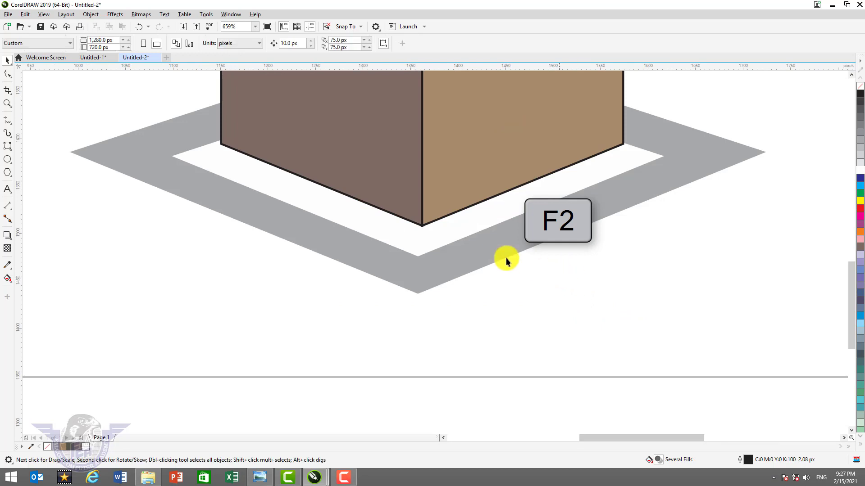
left_click(443, 232)
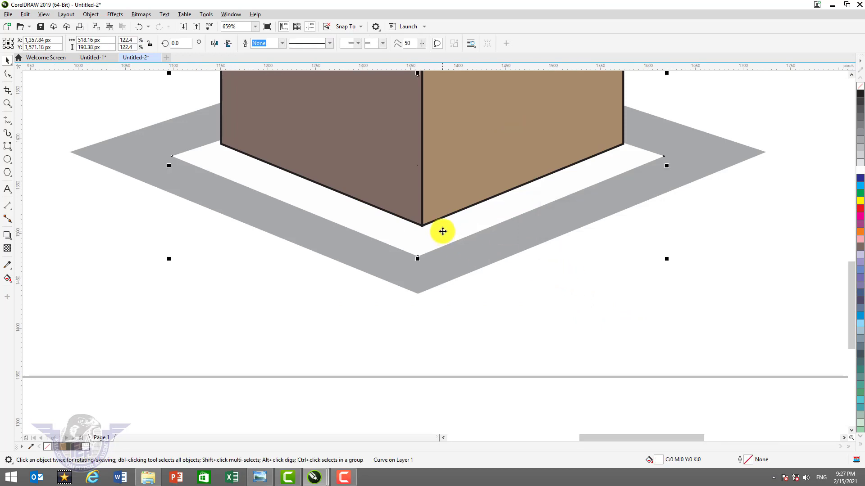
left_click(437, 266, "shift")
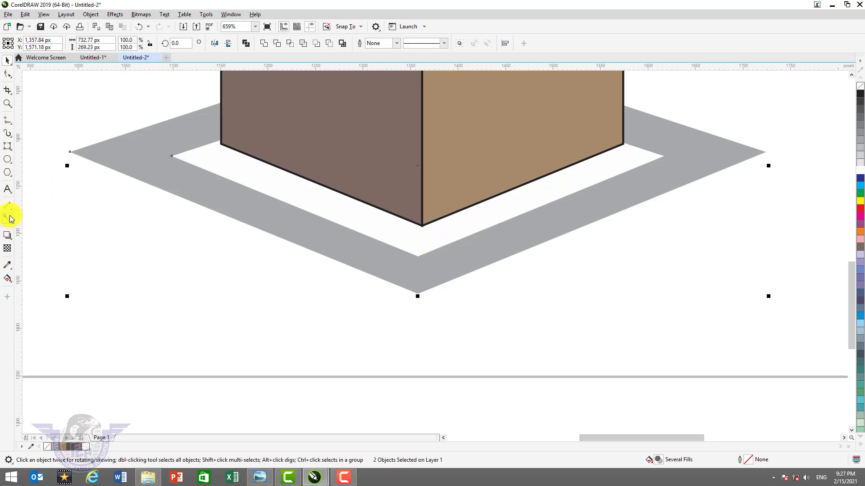
left_click(11, 239)
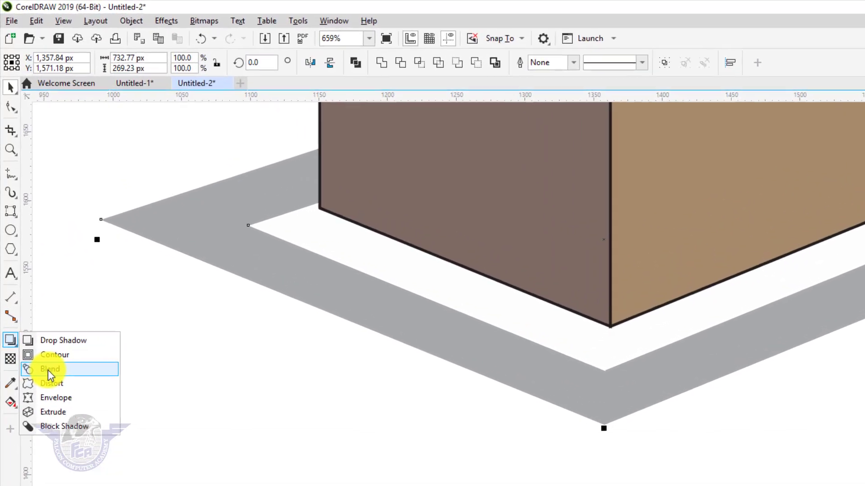
left_click(35, 256)
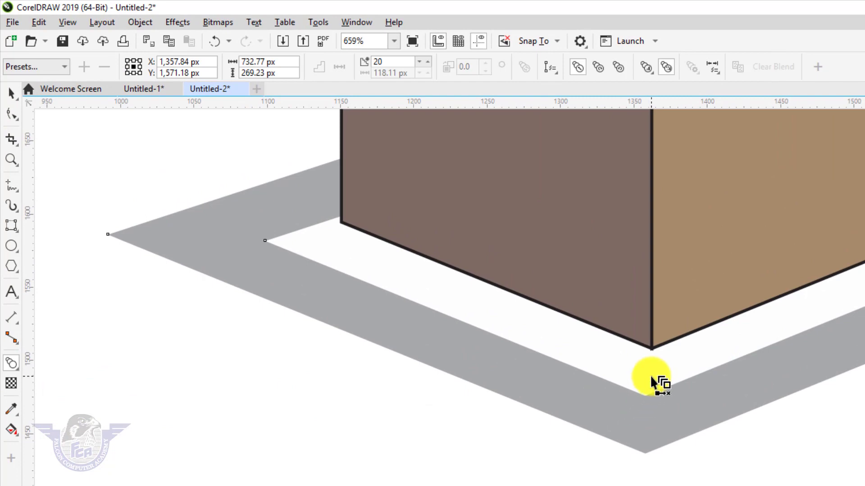
left_click_drag(651, 376, 654, 415)
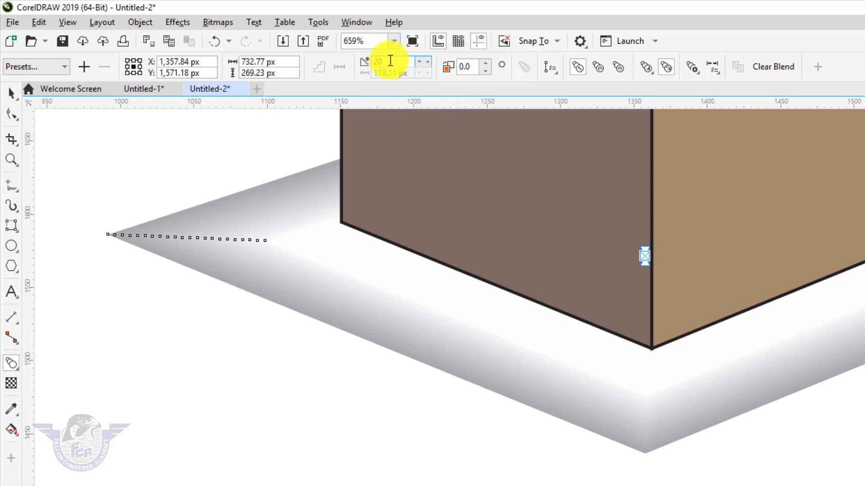
Step: Set the number of steps in the diamond blend to 60
double_click(390, 60)
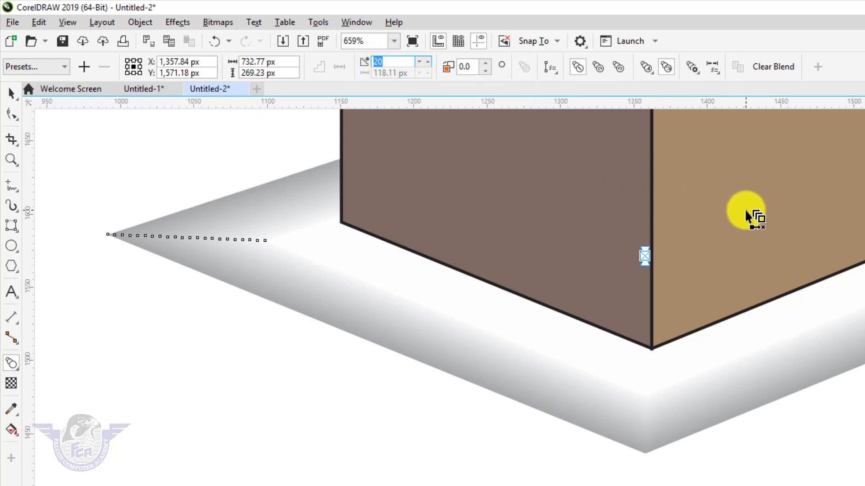
type("60")
key("Return")
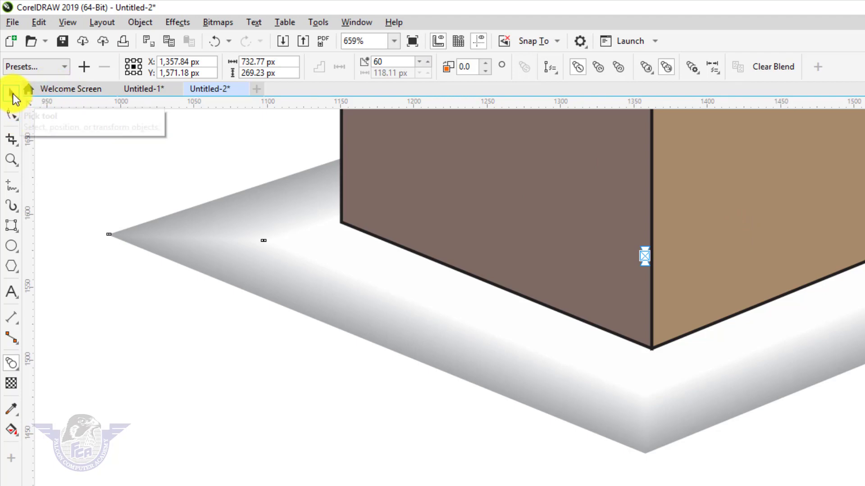
left_click(13, 94)
scroll(629, 374, "down", 2)
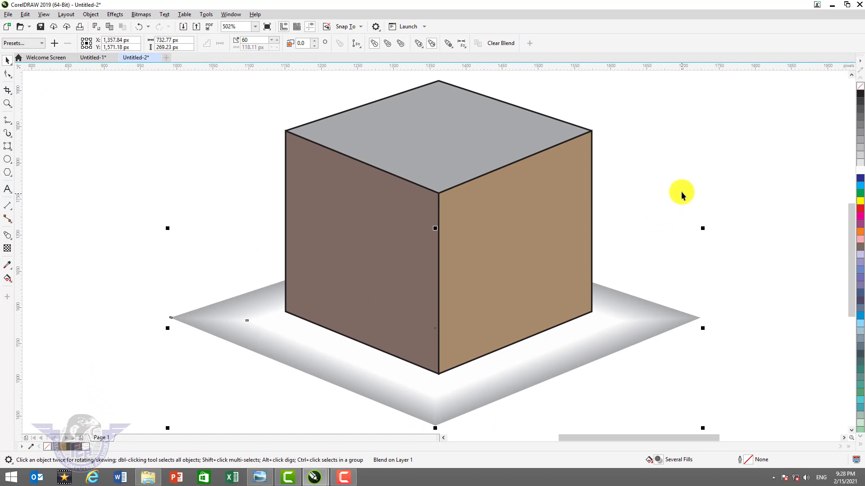
Step: Move the cube group straight up 100 px to expose more of the blended diamond base
left_click(619, 196)
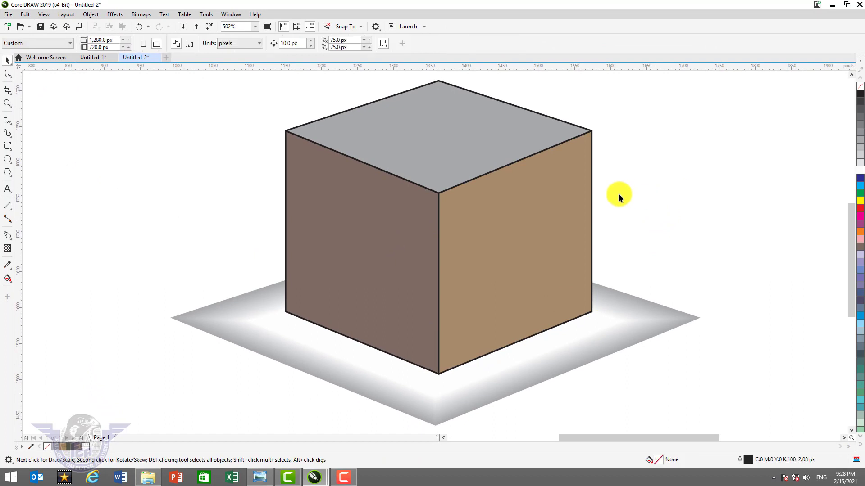
left_click(463, 188)
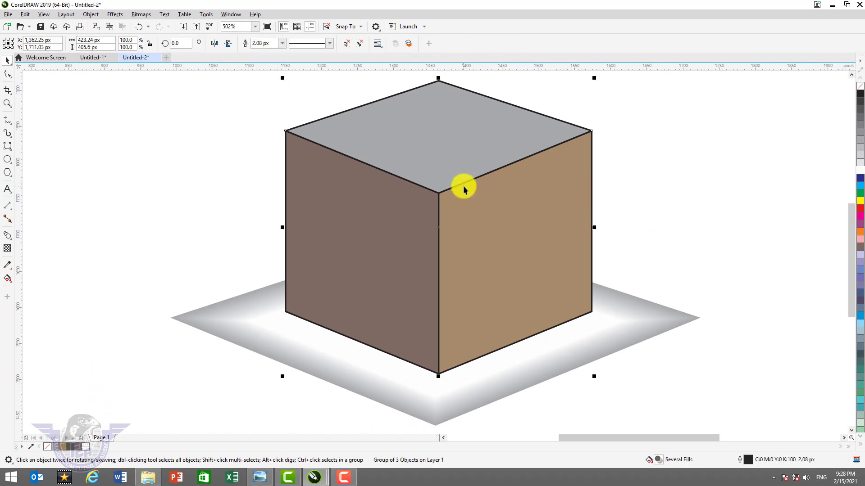
key("Up")
key("Up")
key("Up")
key("Up")
key("Up")
key("Up")
key("Up")
key("Up")
key("Up")
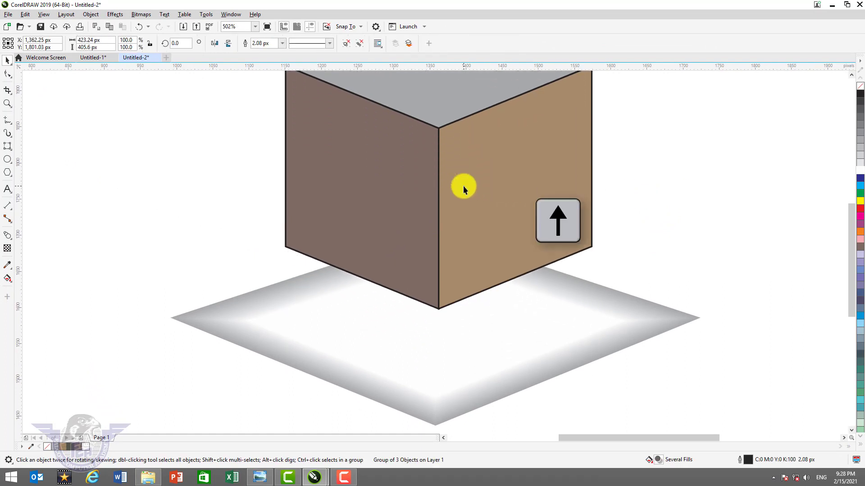
key("Up")
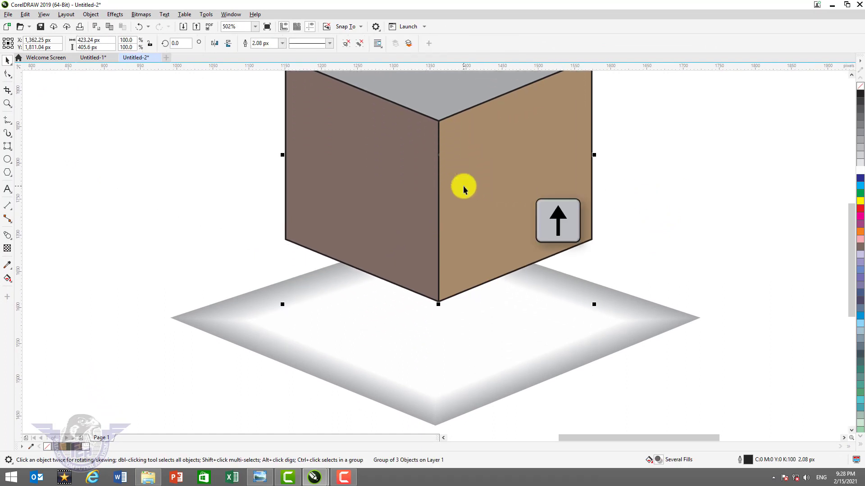
Step: Raise the white inner diamond of the blend 80 px so the gray base slopes up towards it
left_click(401, 362)
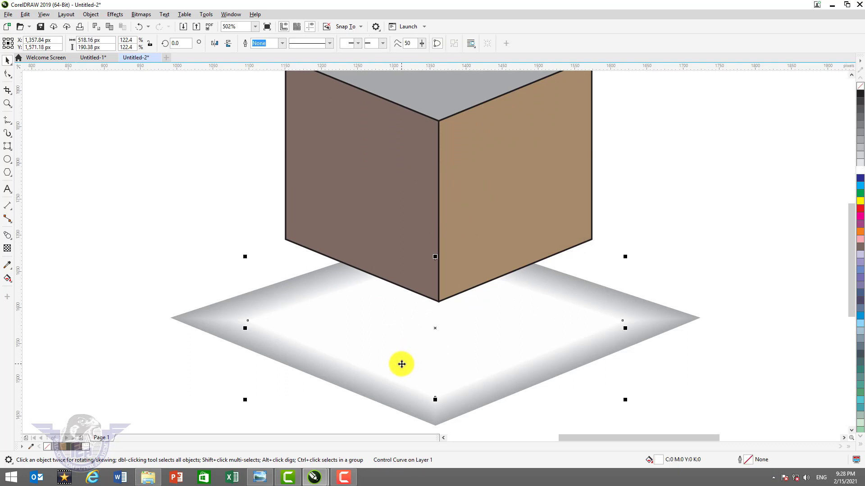
key("Up")
key("Up")
key("Up")
key("Up")
key("Up")
key("Up")
key("Up")
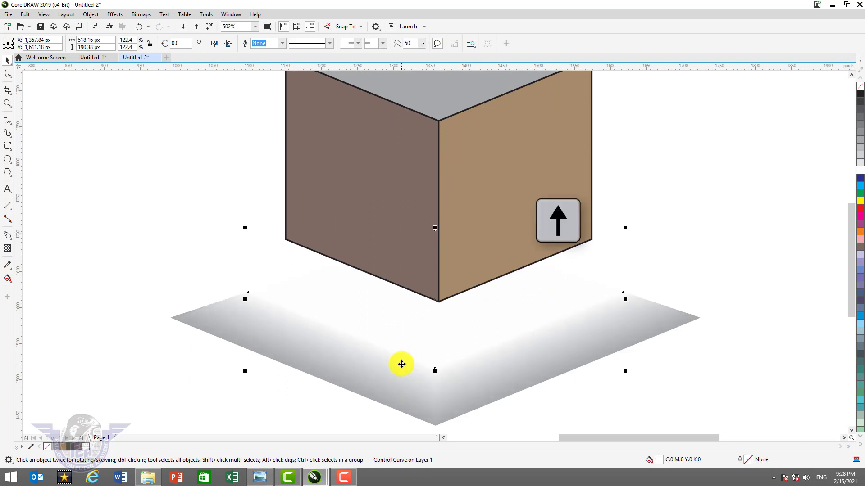
key("Up")
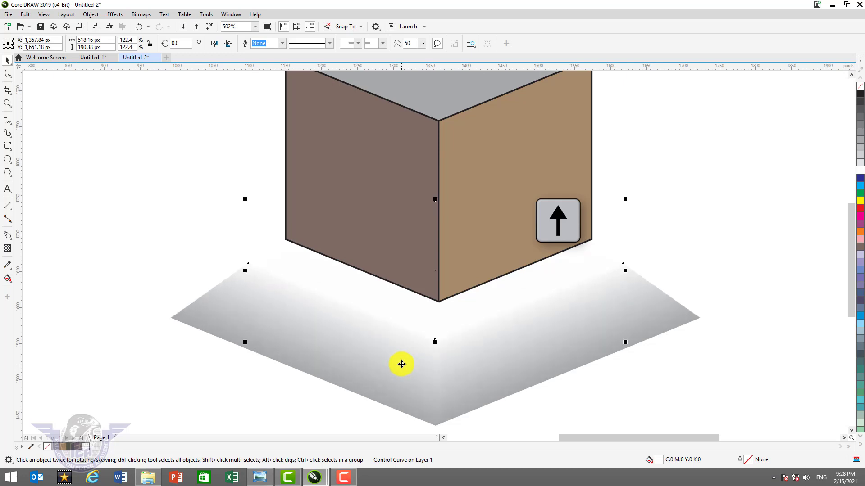
Step: Move the cube group higher, clear of the white inner diamond
scroll(404, 364, "down", 3)
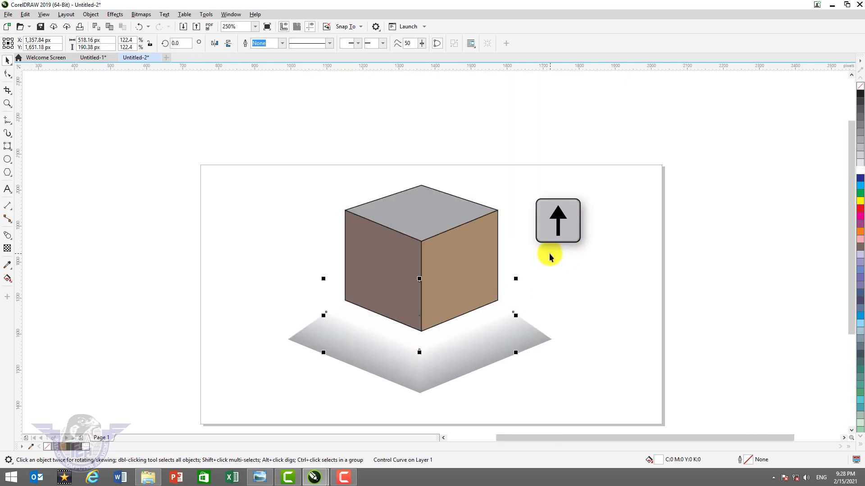
left_click(480, 264)
left_click_drag(442, 244, 450, 222)
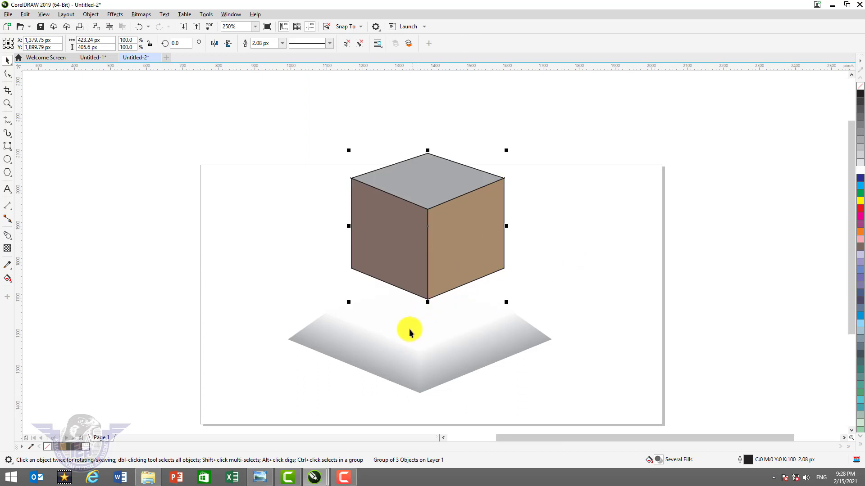
Step: Duplicate the white inner diamond in place and fill the copy light blue (C40 M0 Y0 K0)
left_click(407, 331)
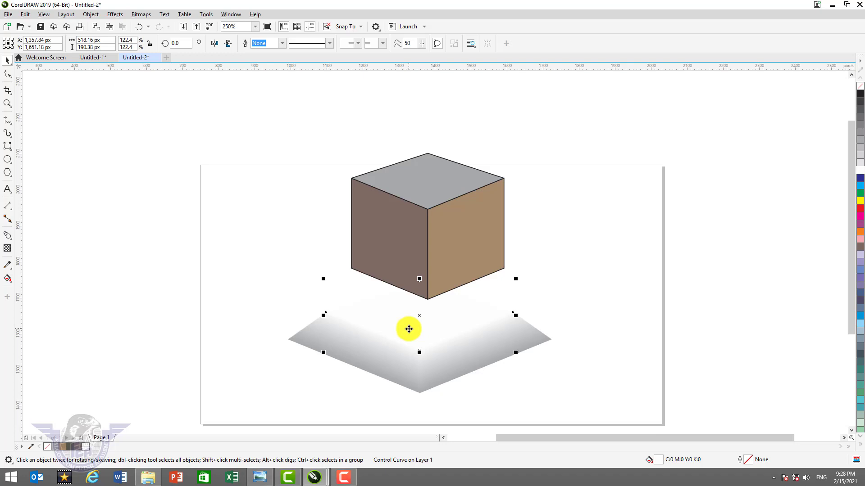
key("KP_Add")
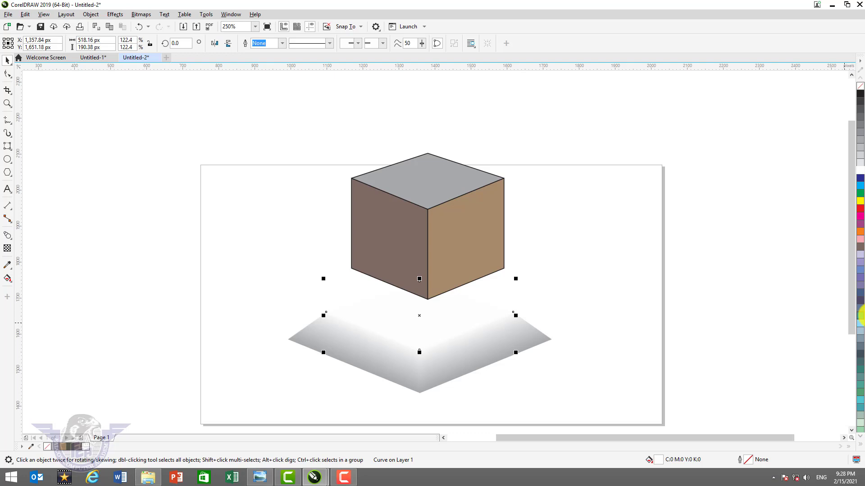
left_click(860, 325)
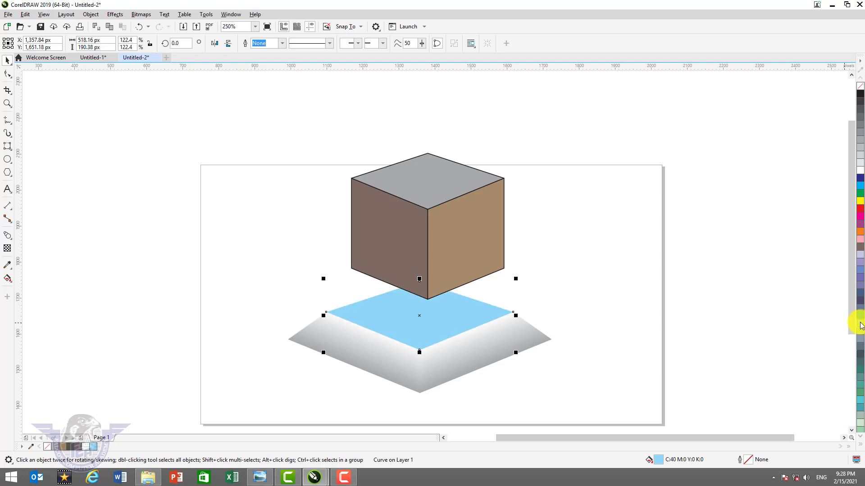
Step: Lower the cube group onto the light blue diamond, centring it at about X 1358.5, Y 1774.8 px
left_click(468, 255)
left_click_drag(467, 254, 462, 278)
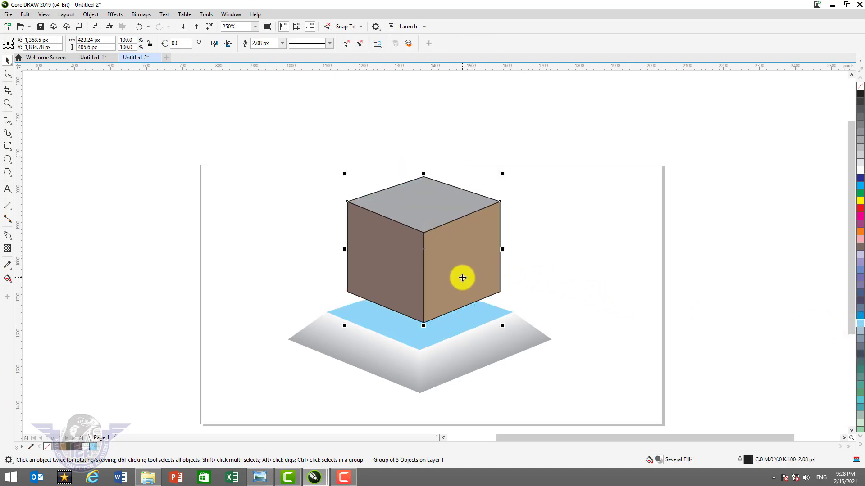
key("Down")
key("Down")
key("Down")
key("Down")
key("Down")
key("Down")
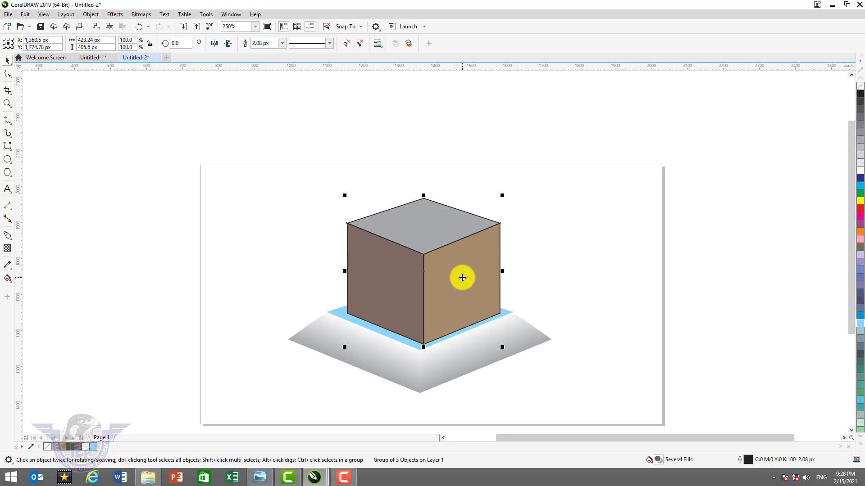
key("Left")
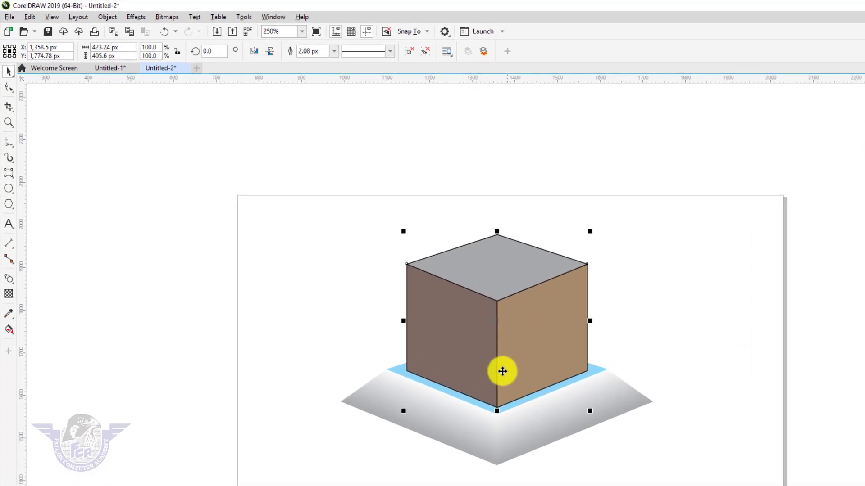
Step: Make a smaller concentric copy of the light blue diamond, about 459 by 169 px
key("z")
left_click_drag(326, 219, 625, 429)
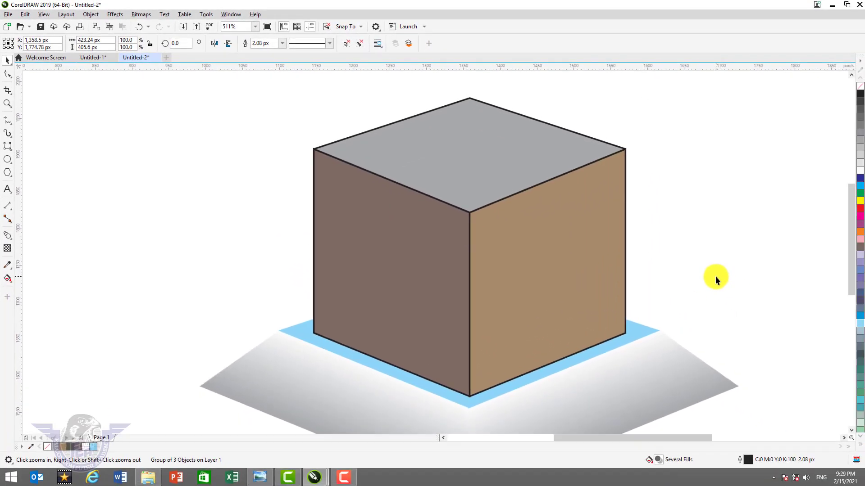
left_click(715, 277)
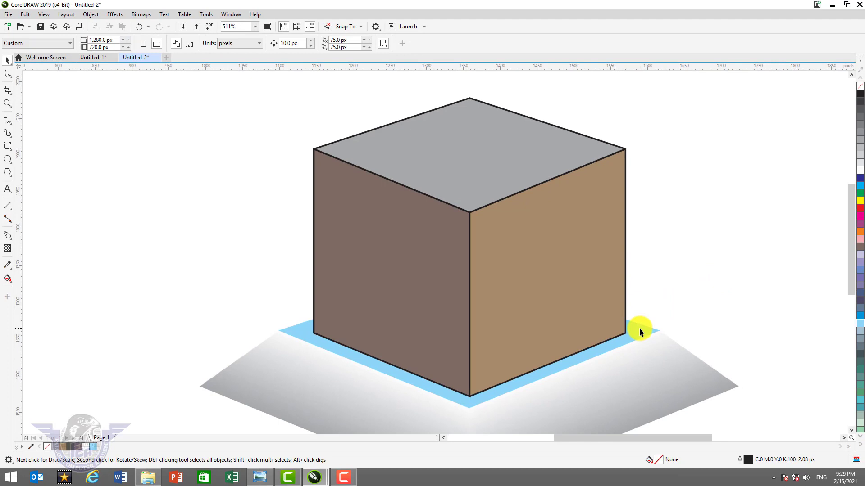
left_click(639, 332)
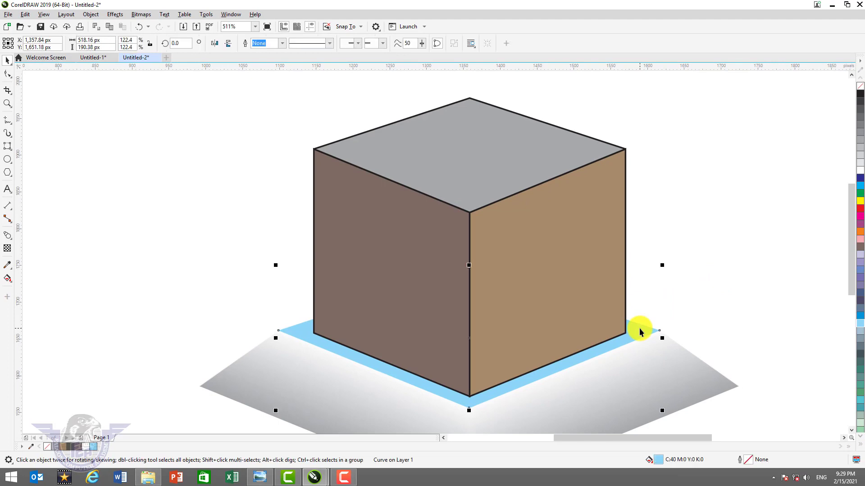
key("shift")
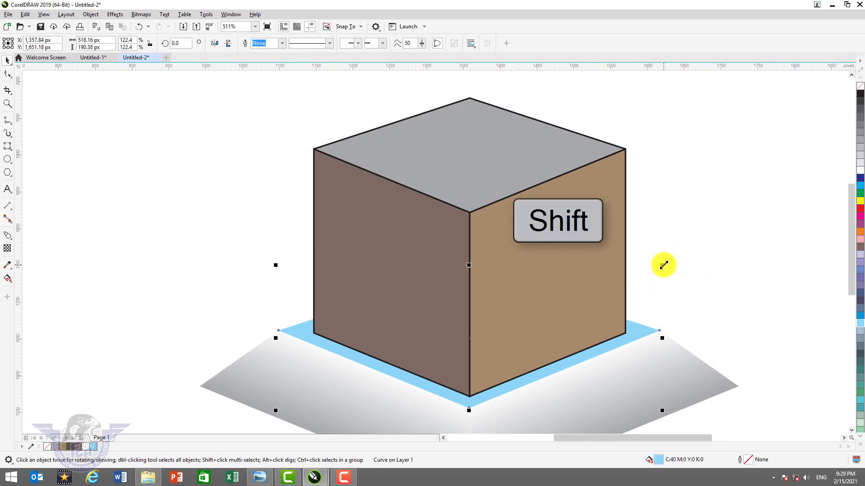
left_click_drag(663, 265, 653, 272)
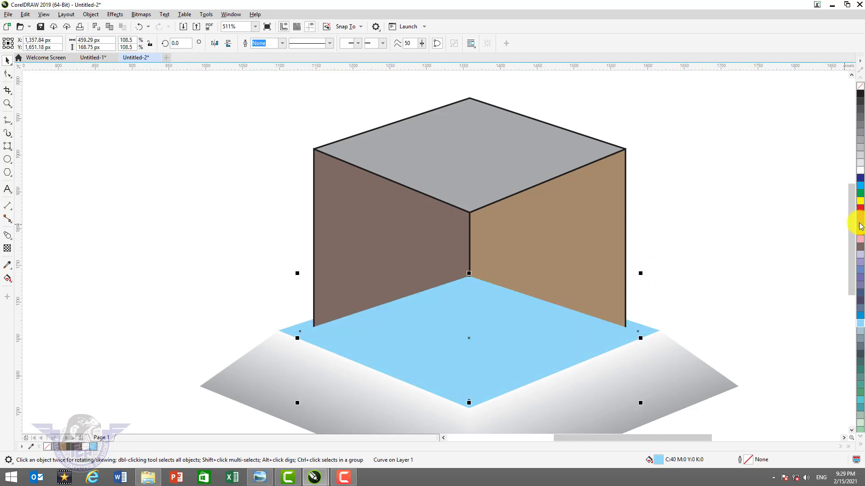
Step: Fill the smaller diamond copy with rich black (C100 M100 Y100 K100)
left_click(860, 444)
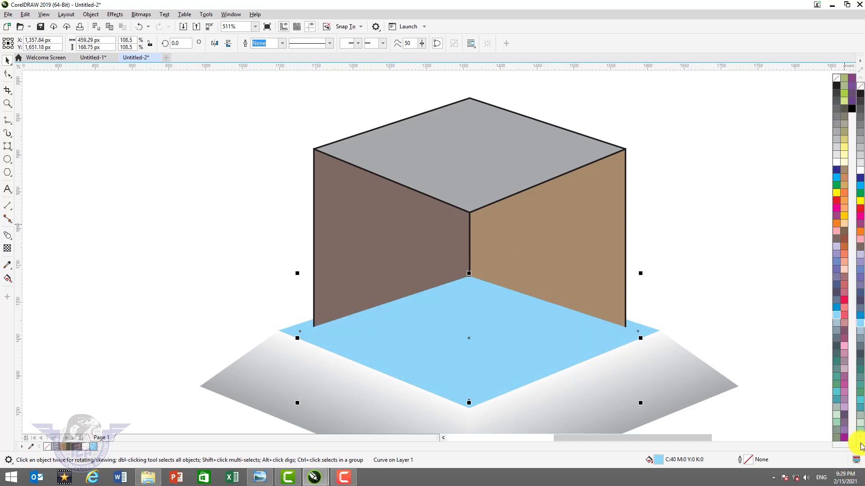
left_click(852, 111)
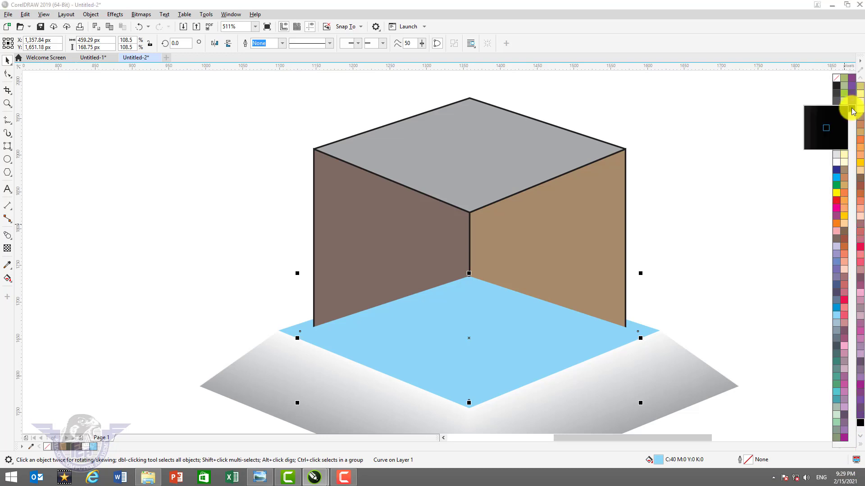
left_click(853, 111)
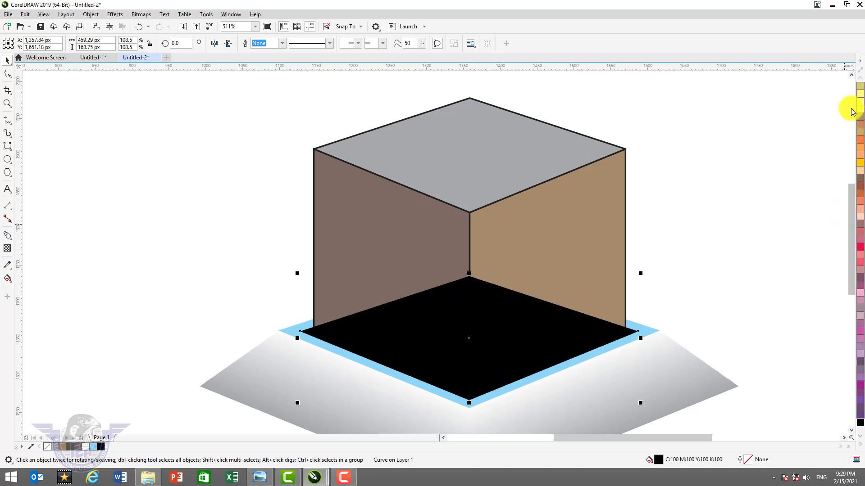
Step: Bring the cube group in front of the black diamond and nudge it up 10 px
left_click(451, 168)
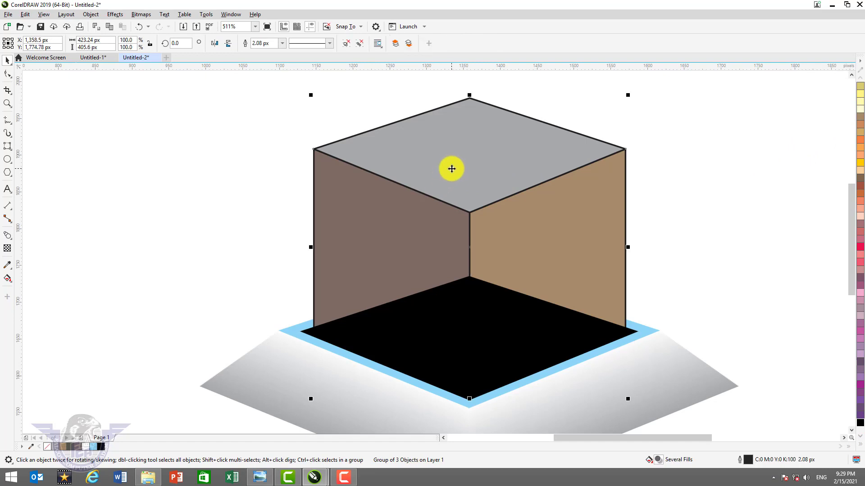
key("shift+Page_Up")
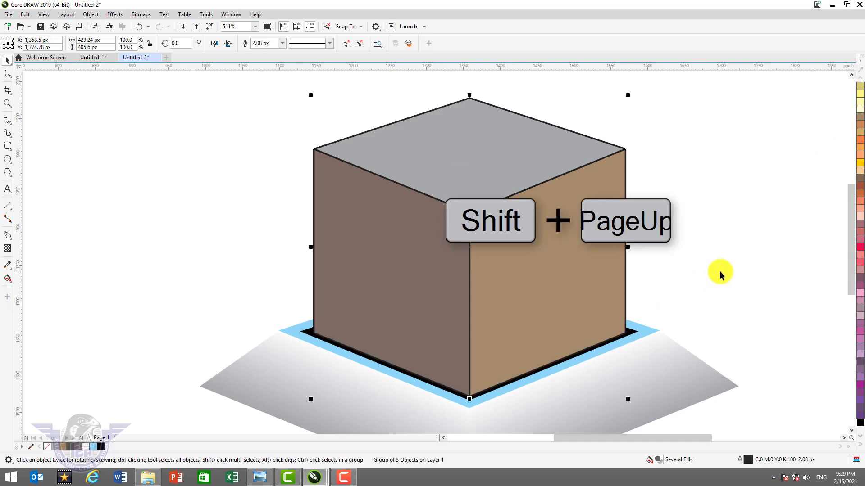
left_click(719, 272)
left_click(489, 321)
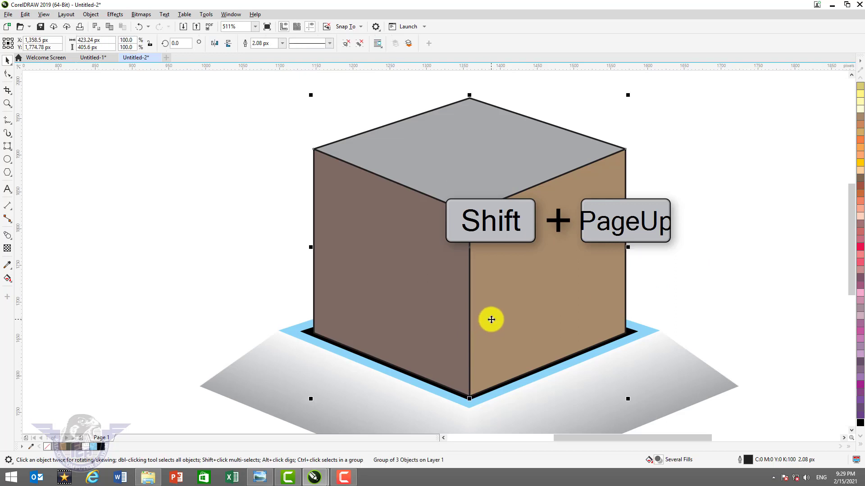
key("Up")
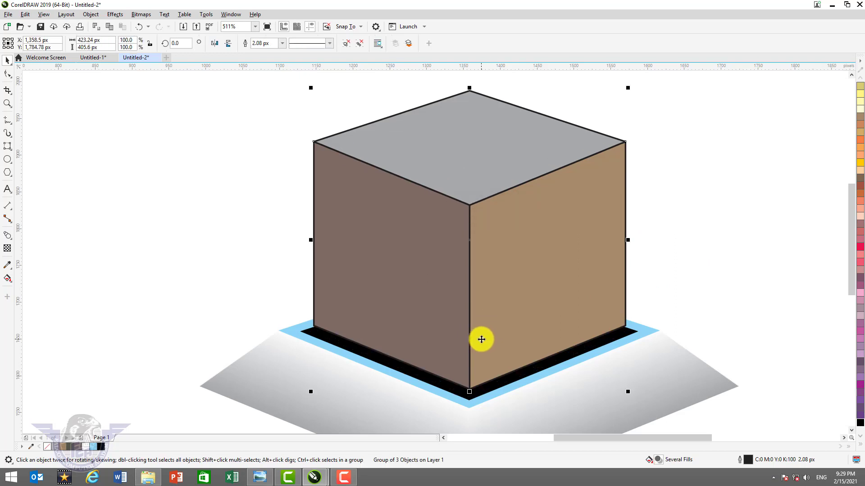
Step: Convert the black diamond to a 300 dpi CMYK Color (32-bit) bitmap with anti-aliasing and a transparent background
left_click(489, 390)
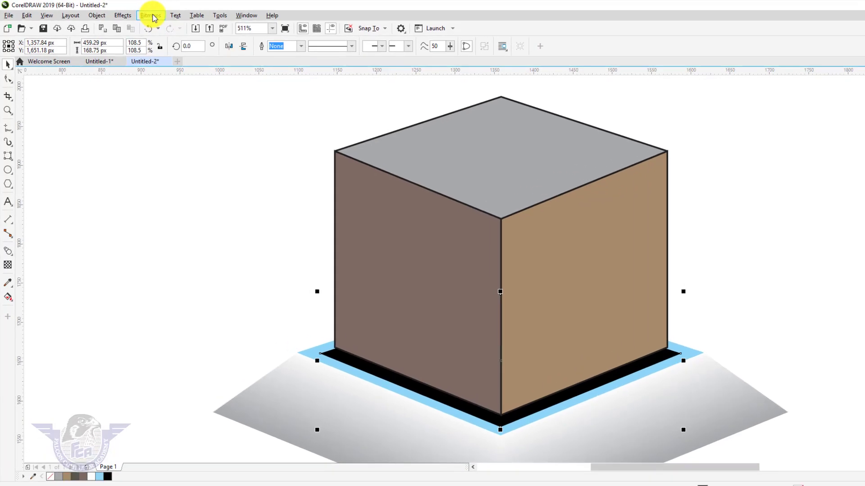
left_click(142, 15)
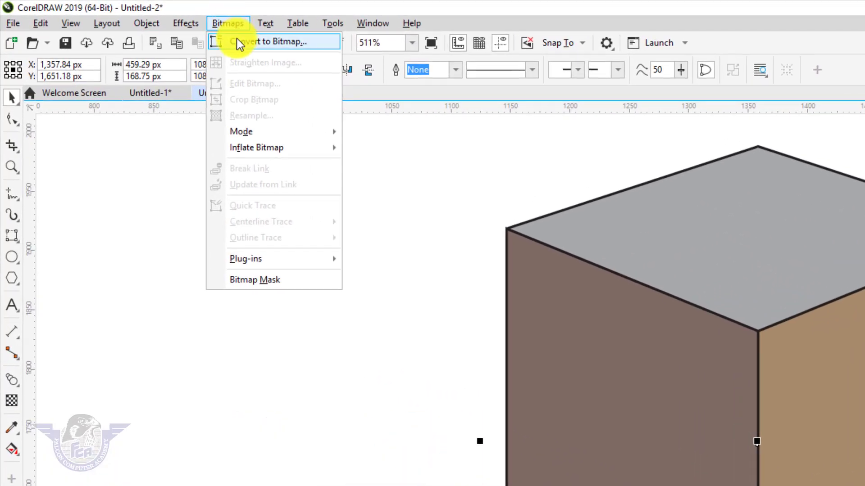
left_click(237, 44)
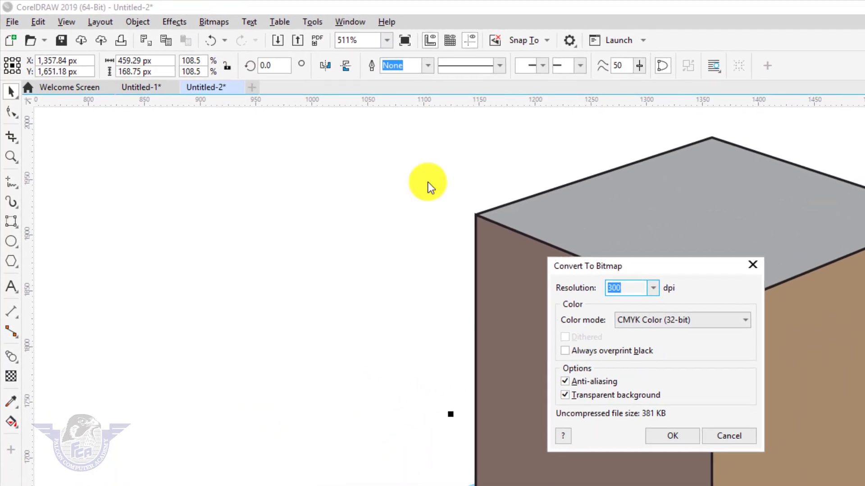
left_click(662, 430)
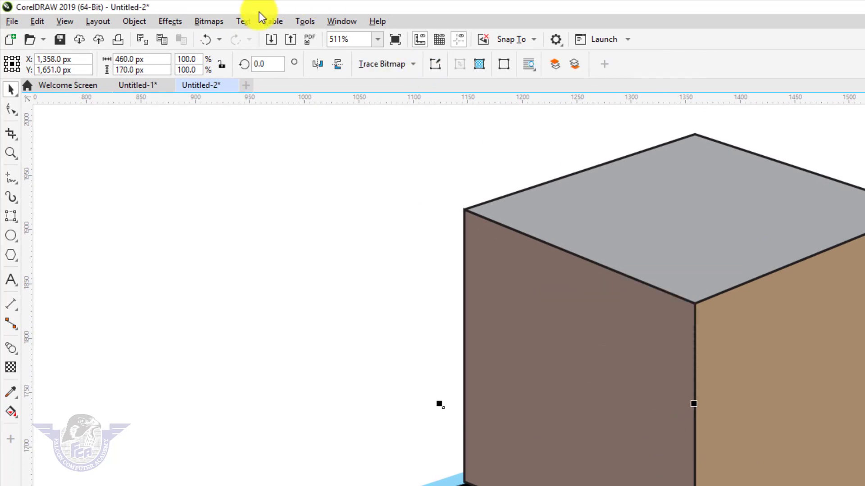
Step: Apply a Gaussian Blur with a radius of 8.3 pixels to the black diamond bitmap under the cube
left_click(170, 23)
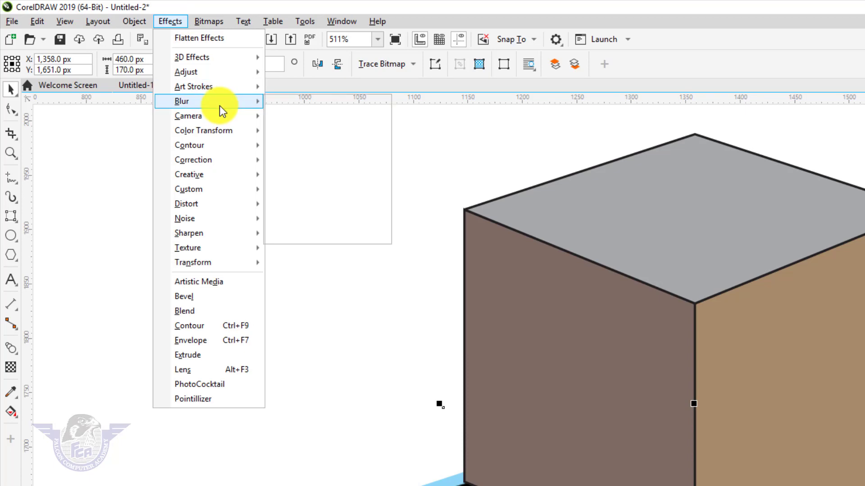
mouse_move(220, 107)
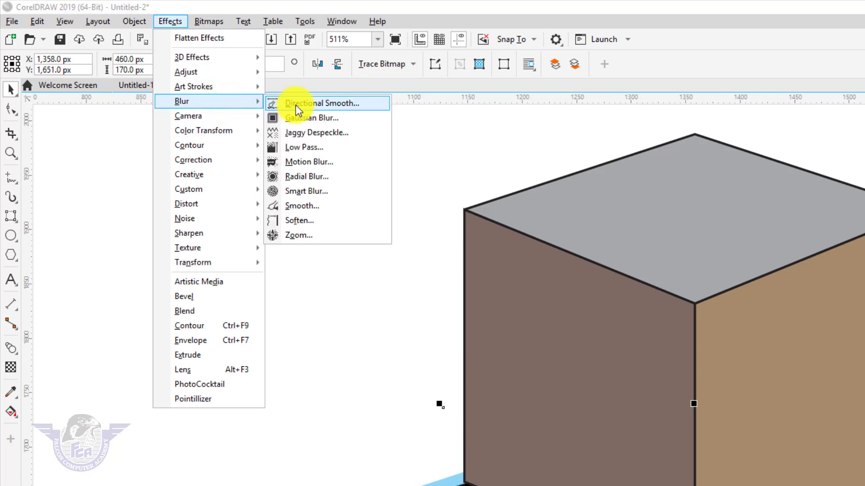
left_click(306, 121)
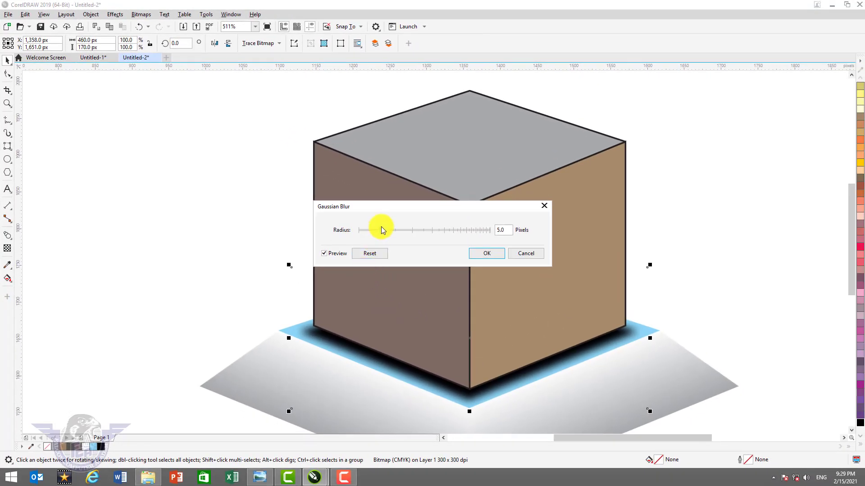
mouse_move(382, 231)
left_mouse_down()
mouse_move(402, 235)
mouse_move(392, 232)
left_mouse_up()
left_click(391, 232)
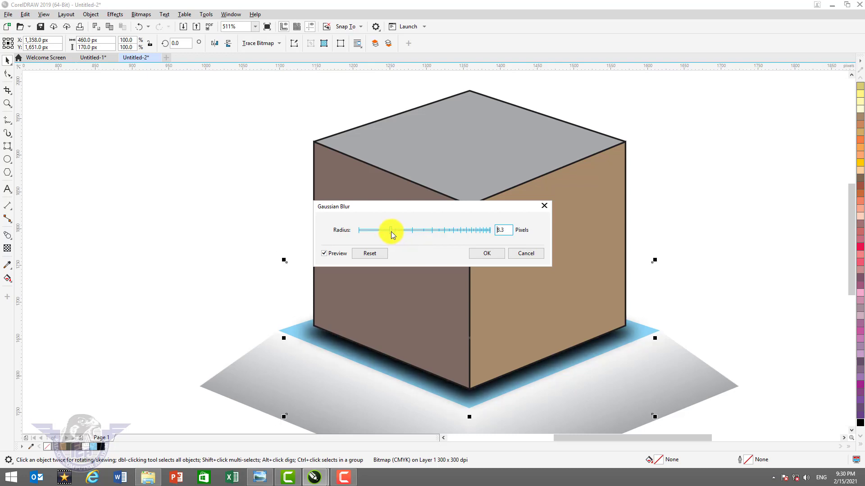
left_click(491, 254)
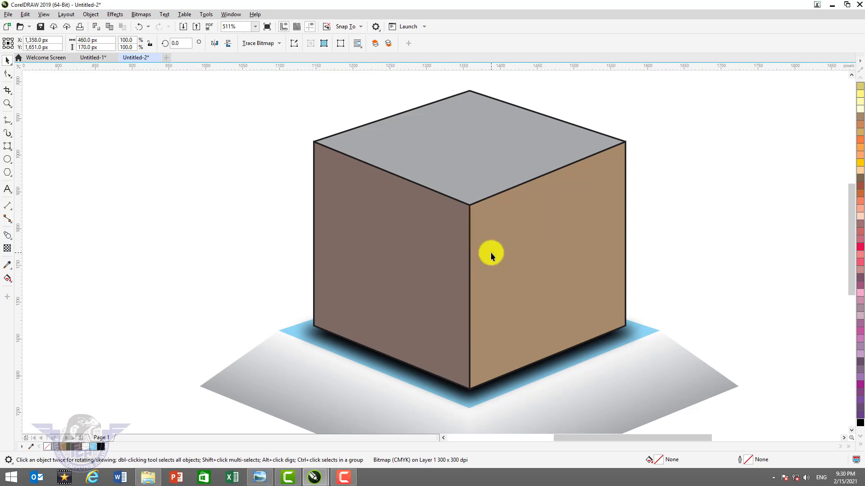
scroll(561, 253, "down", 1)
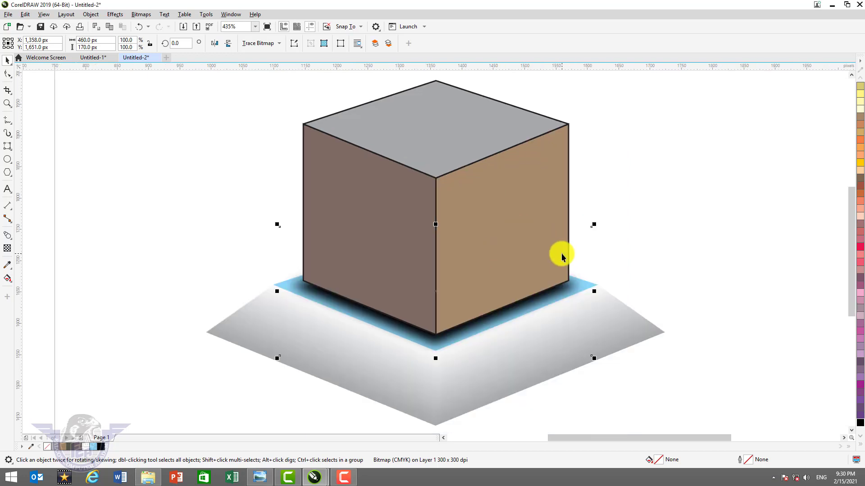
scroll(561, 253, "down", 5)
left_click(644, 214)
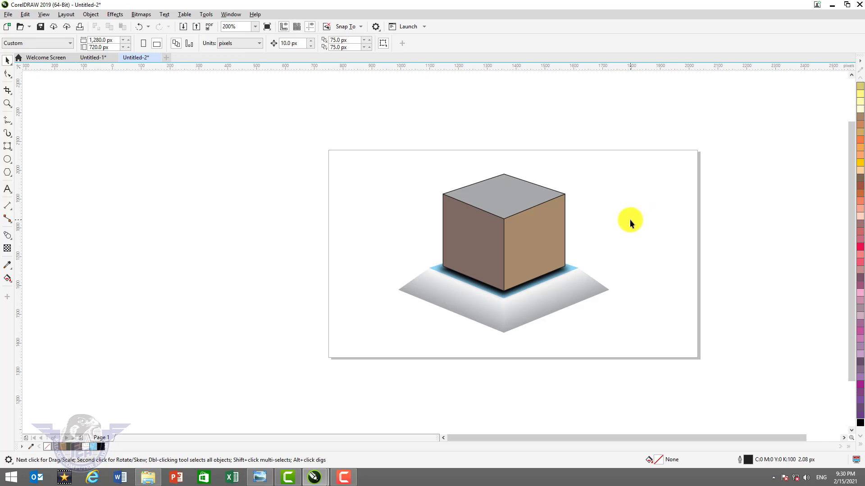
Step: Shrink the blurred black shadow bitmap around its centre to about 456 by 189 px
key("z")
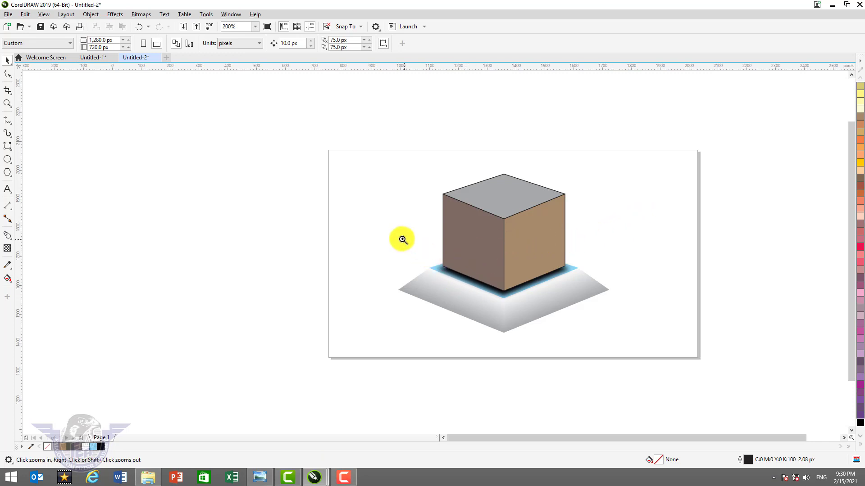
left_click_drag(401, 239, 575, 289)
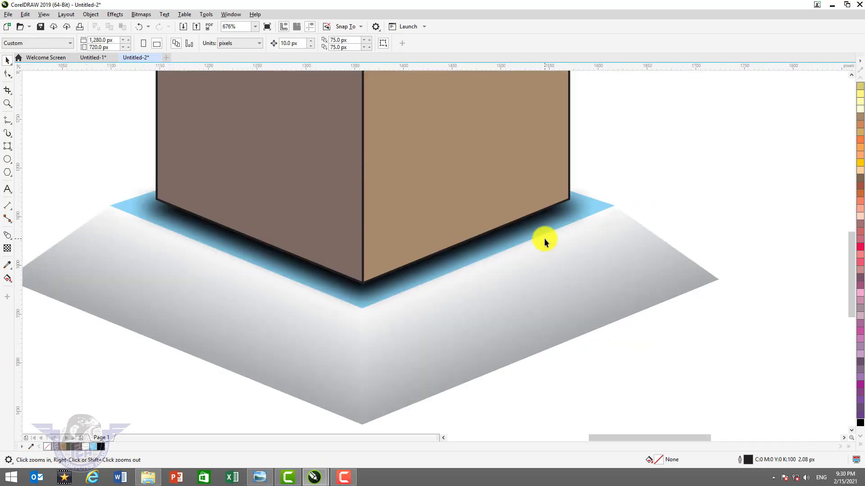
left_click(566, 215)
left_click_drag(608, 320, 599, 310)
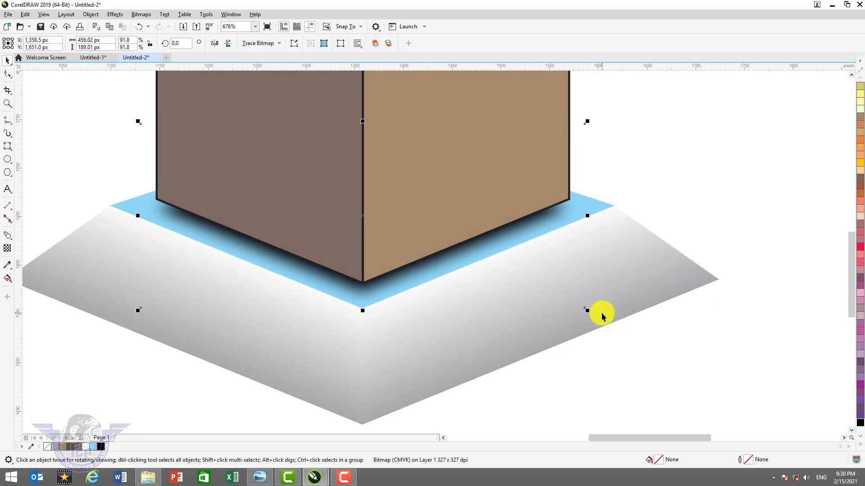
scroll(601, 315, "down", 2)
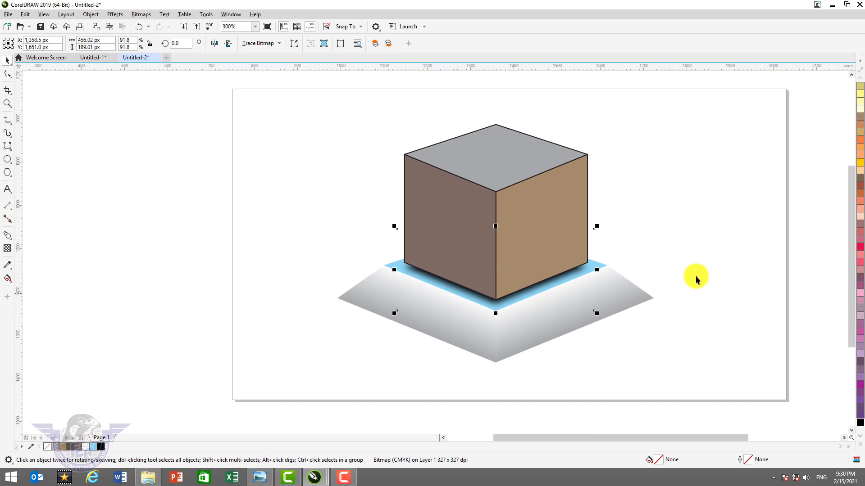
left_click(714, 255)
Step: Ungroup the cube so its three faces are separate objects
left_click(521, 161)
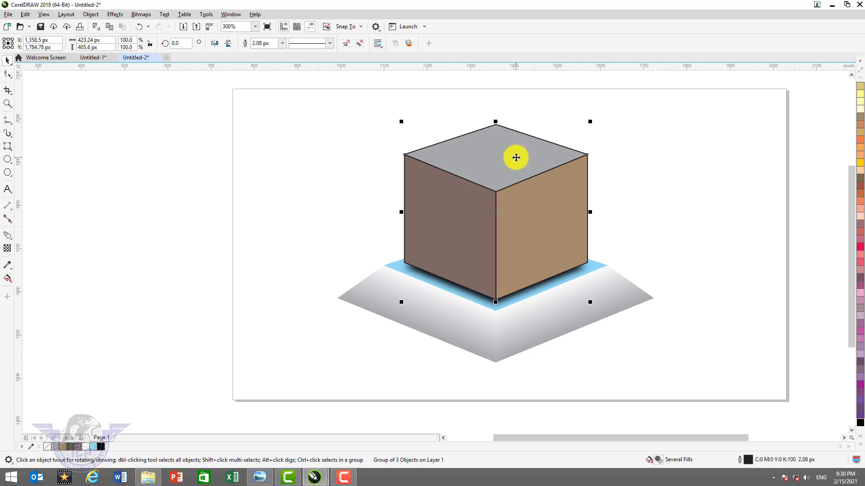
right_click(516, 157)
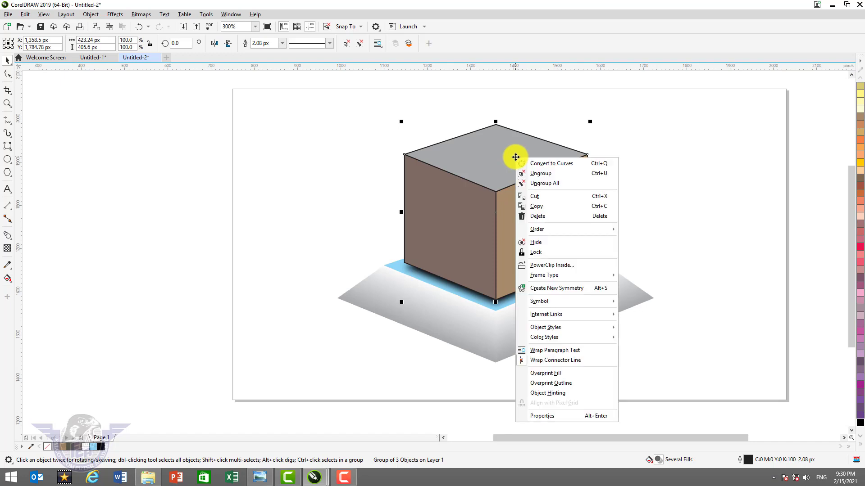
left_click(541, 174)
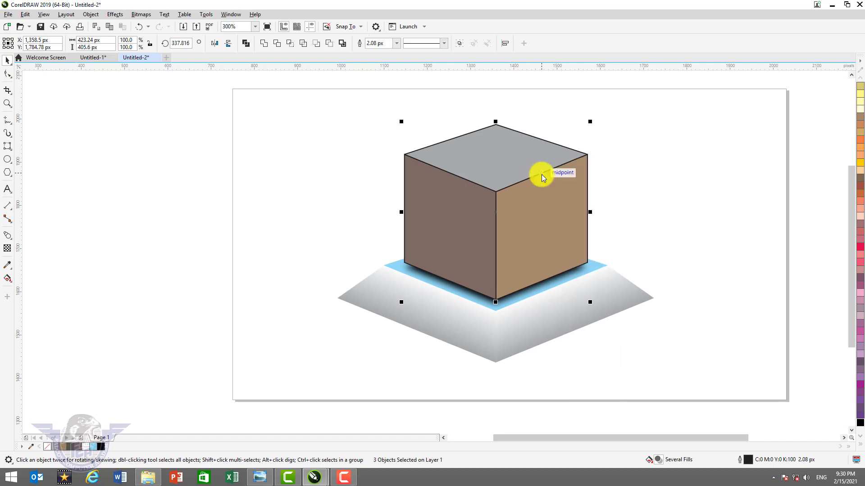
left_click(676, 179)
left_click(498, 164)
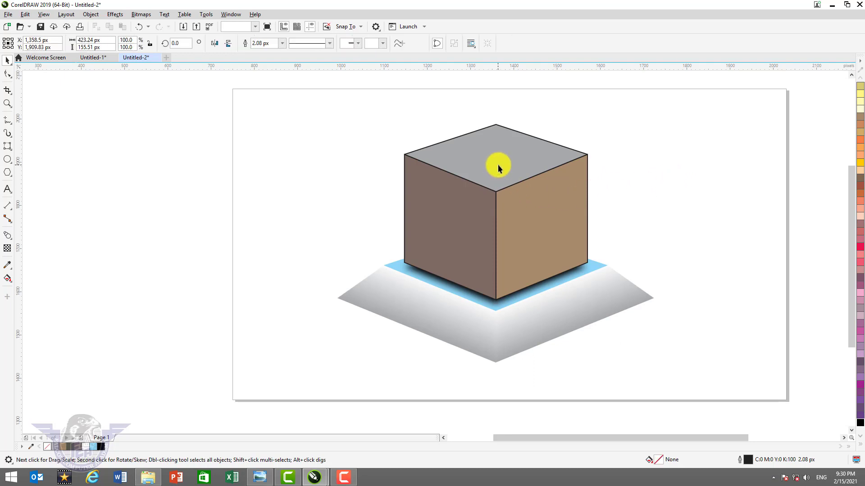
left_click(485, 199)
left_click(533, 200)
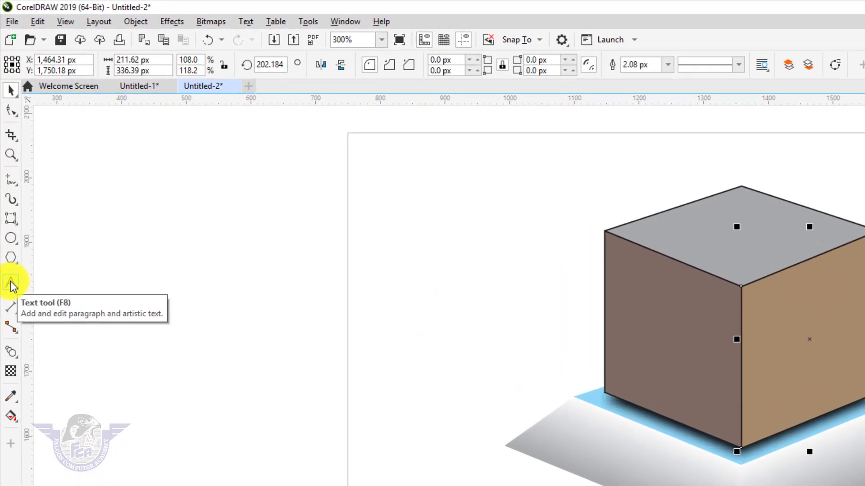
Step: Add artistic text beside the cube with the letters F, C and A on three separate lines
left_click(11, 285)
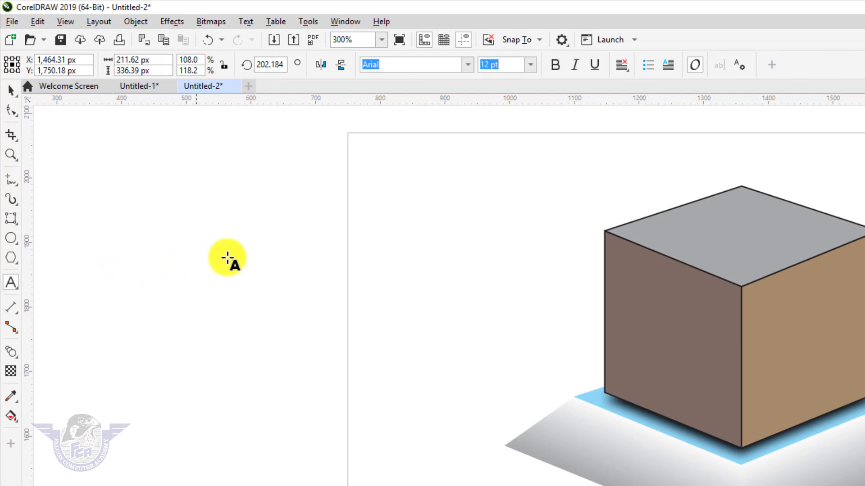
left_click(419, 236)
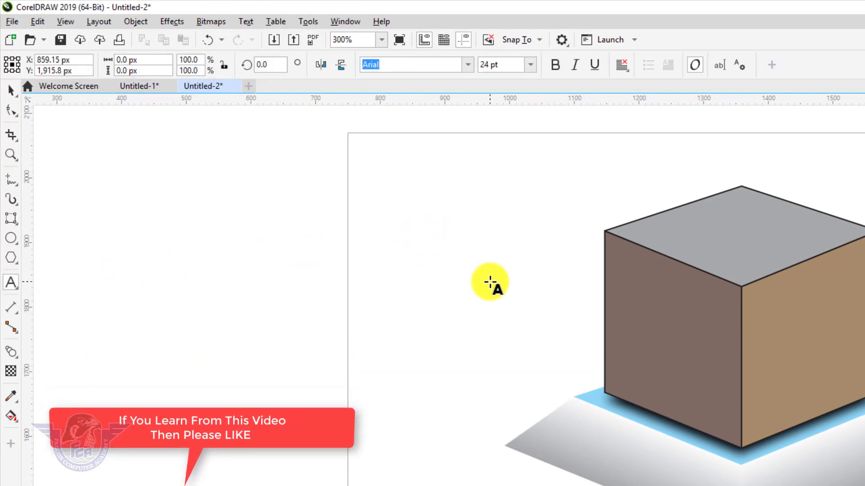
type("F")
key("Return")
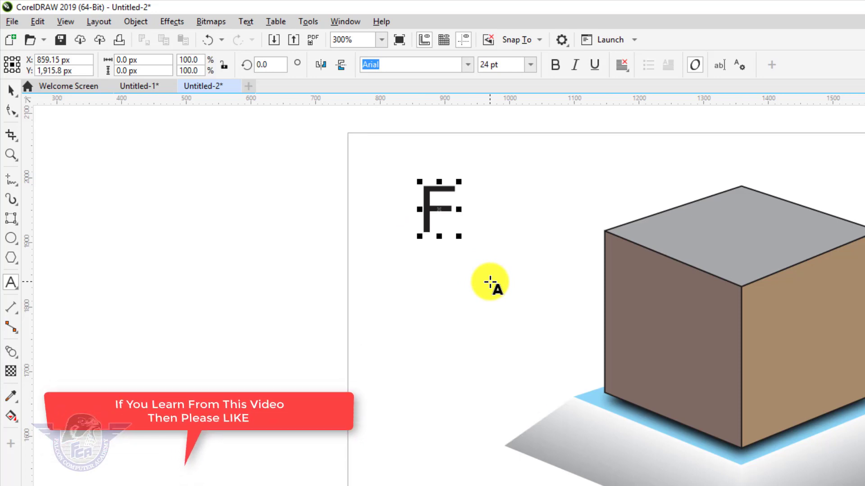
type("C")
key("Return")
type("A")
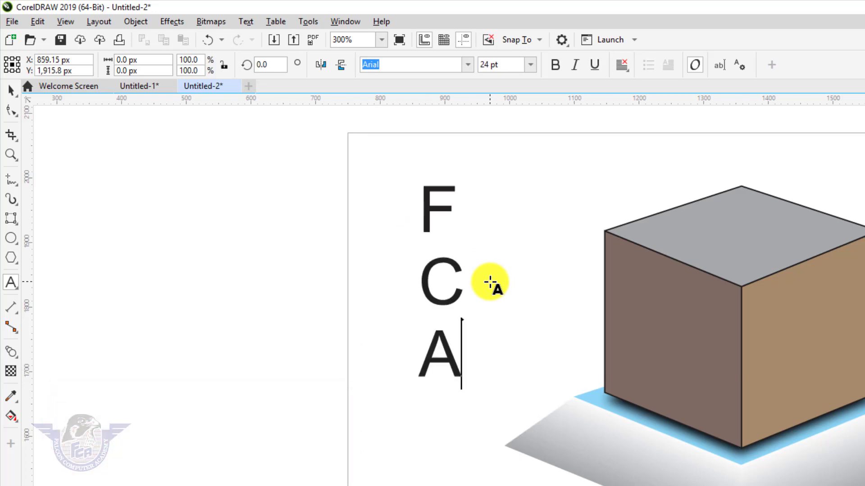
key("Return")
key("Escape")
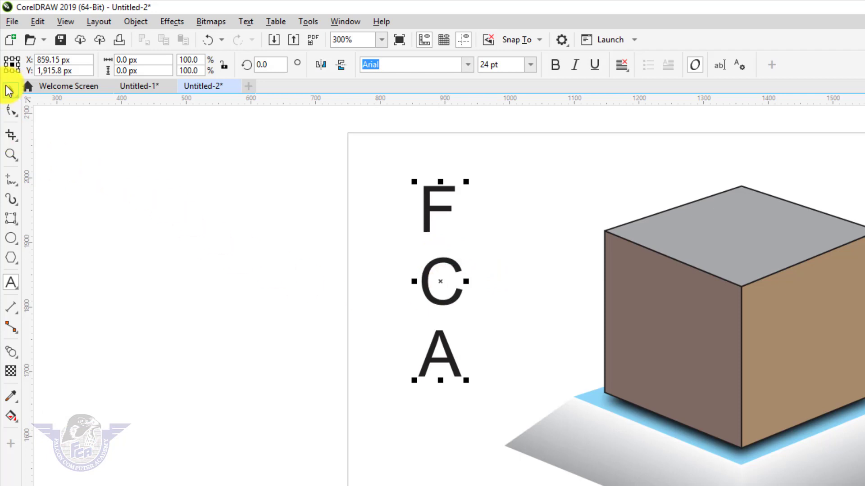
left_click(6, 90)
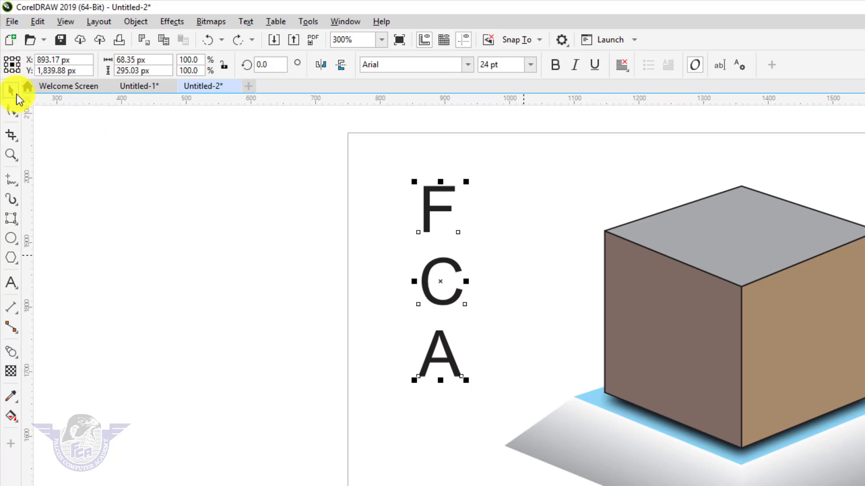
Step: Set the F C A text's font to Haettenschweiler and move the text slightly down beside the cube
left_click(467, 65)
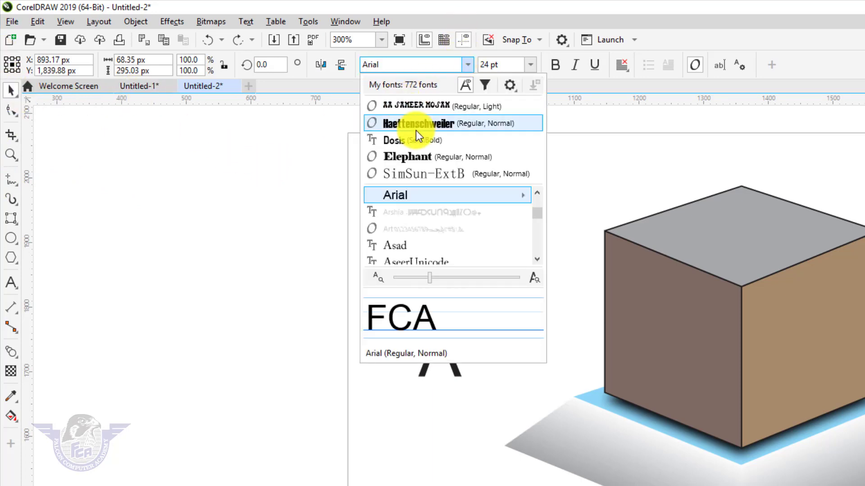
left_click(419, 129)
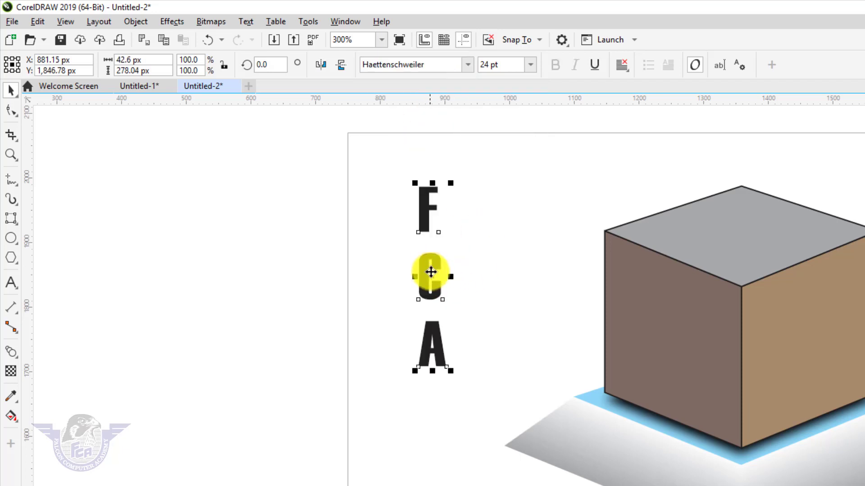
left_click_drag(431, 272, 441, 341)
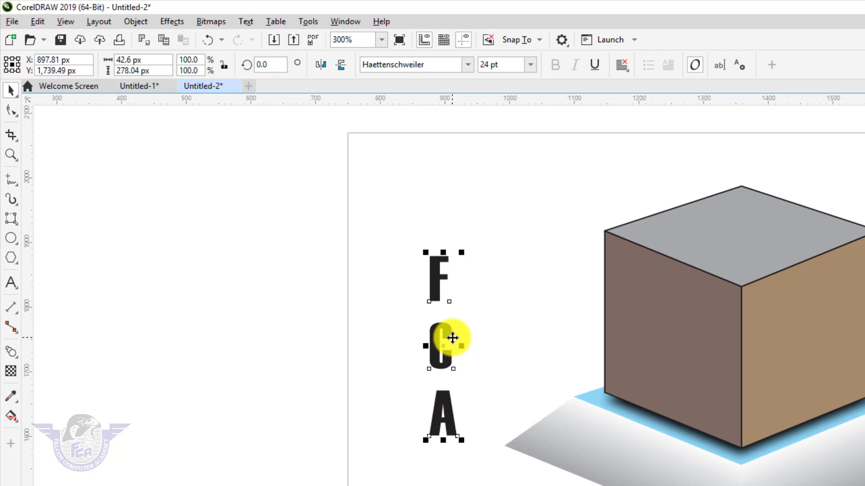
Step: Break the text apart into single letters and move the F to the centre of the cube's top face
key("ctrl+k")
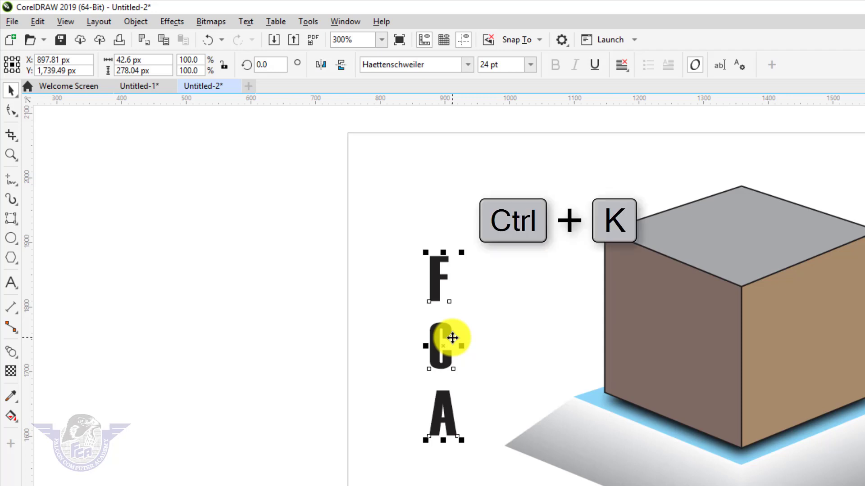
key("ctrl+k")
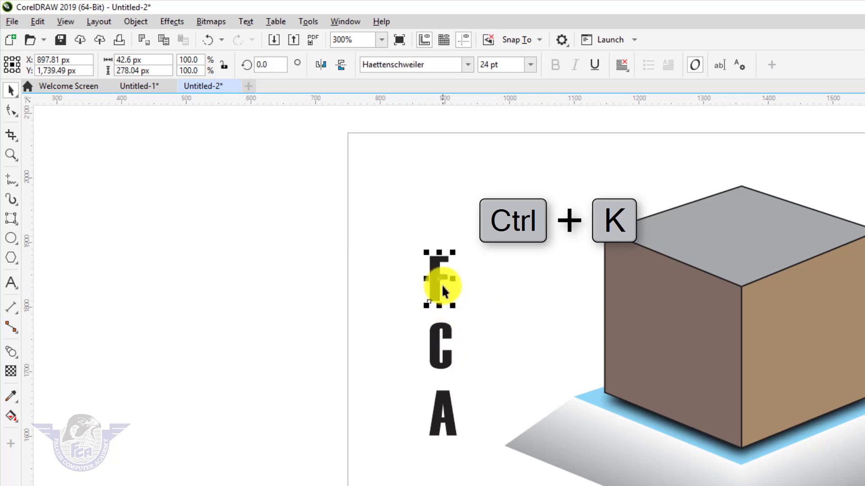
left_click_drag(440, 285, 590, 274)
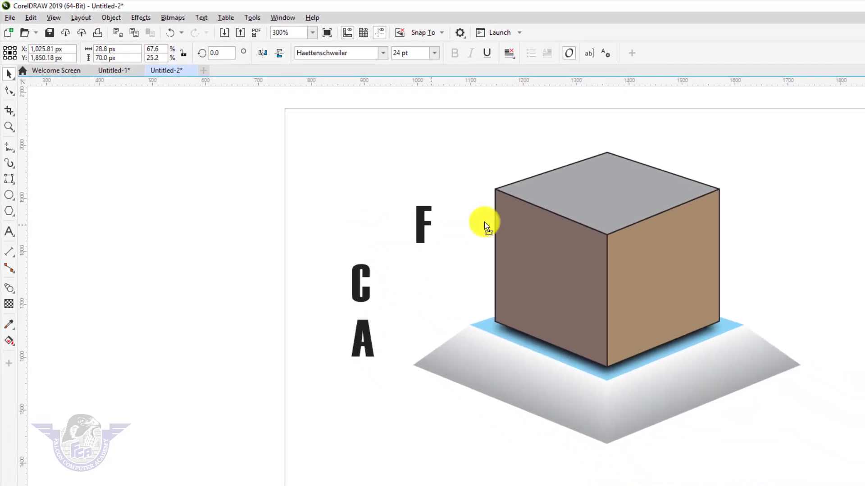
left_click_drag(485, 226, 607, 197)
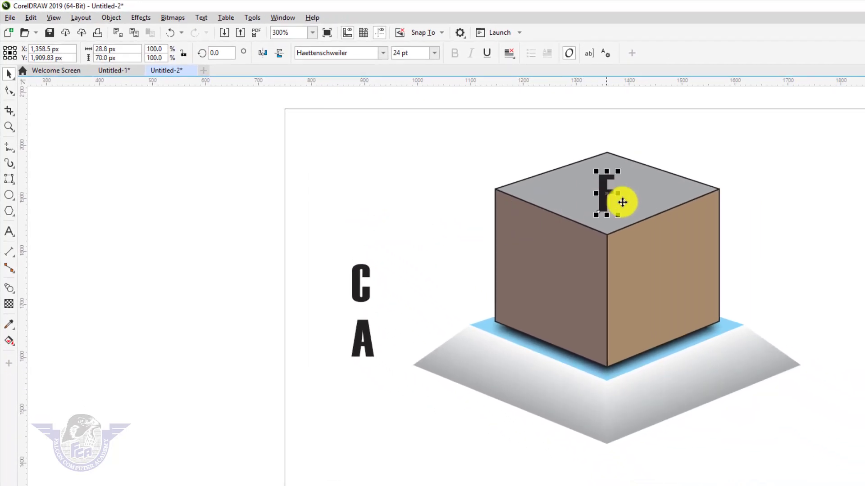
Step: Add perspective to the F and fit its four corners to the corners of the cube's grey top face
key("z")
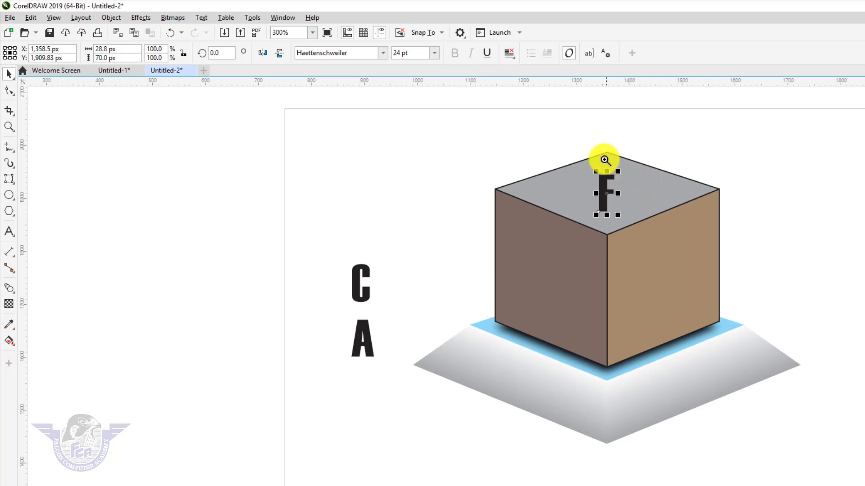
left_click_drag(408, 132, 764, 302)
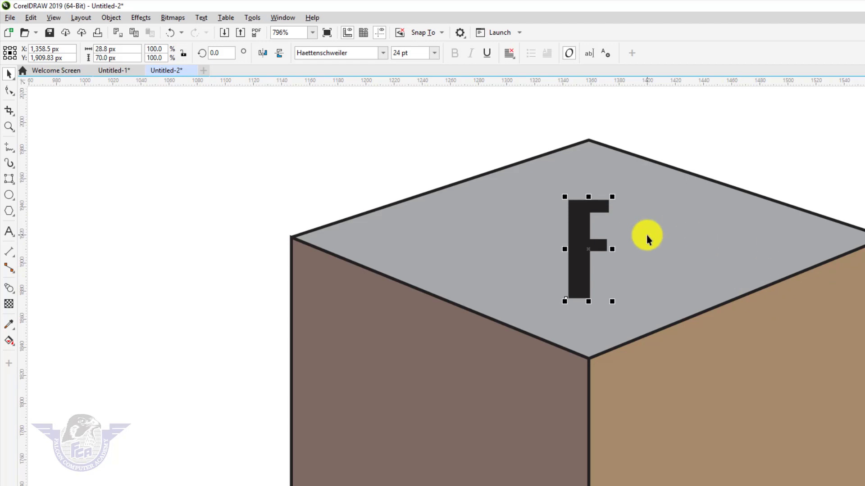
left_click(137, 19)
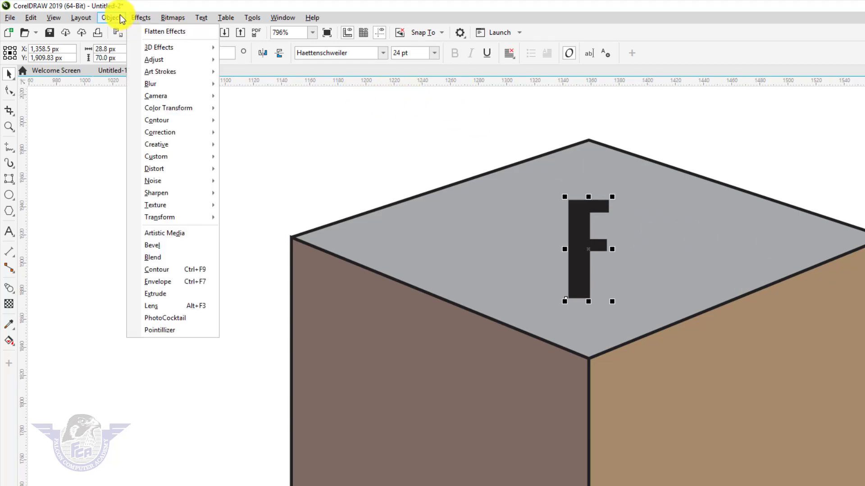
mouse_move(115, 17)
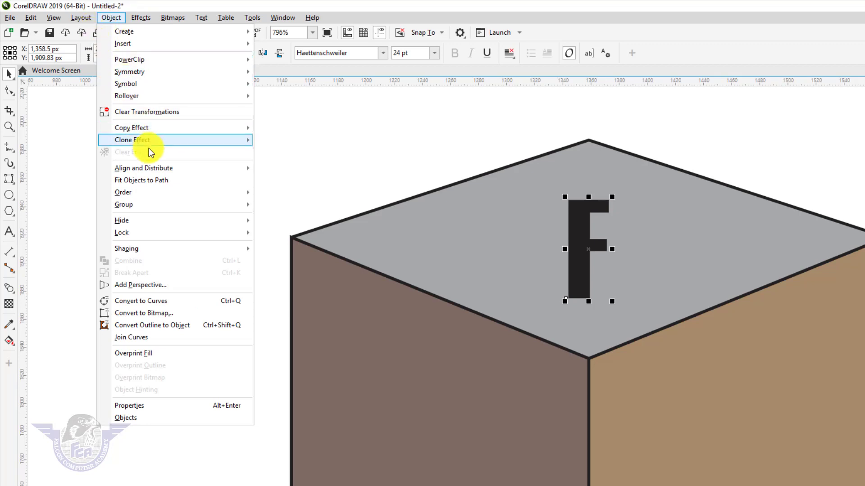
left_click(152, 285)
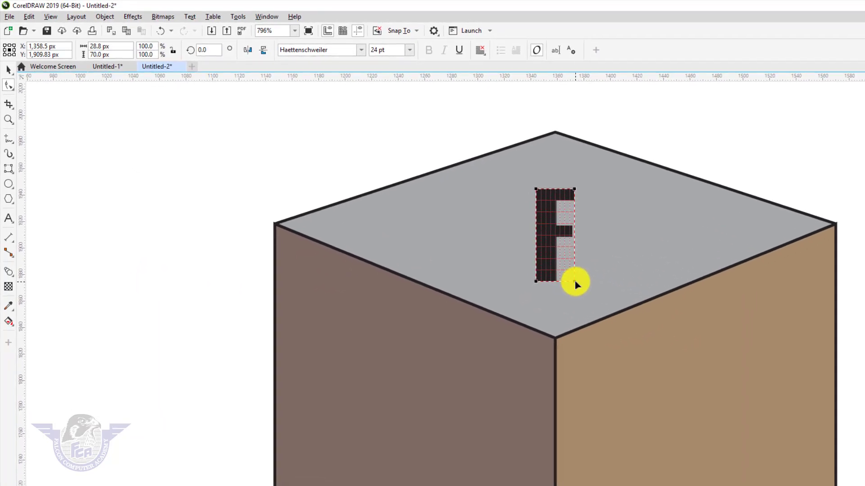
left_click_drag(575, 281, 836, 223)
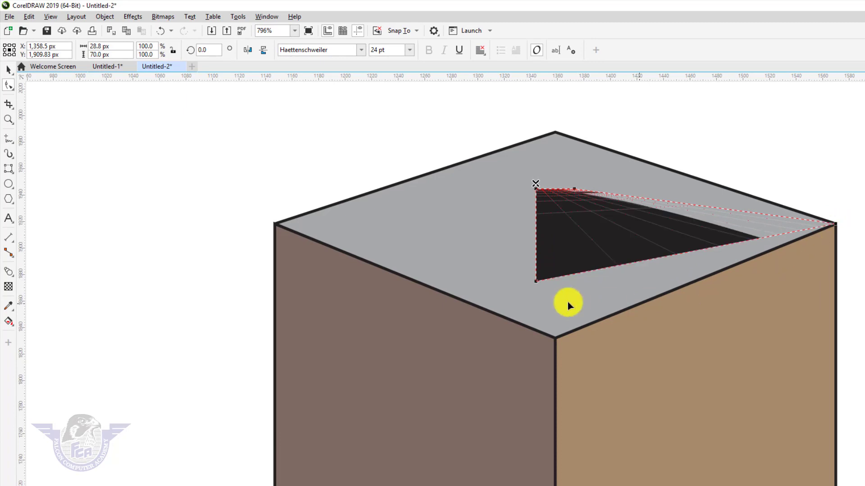
left_click_drag(535, 278, 558, 337)
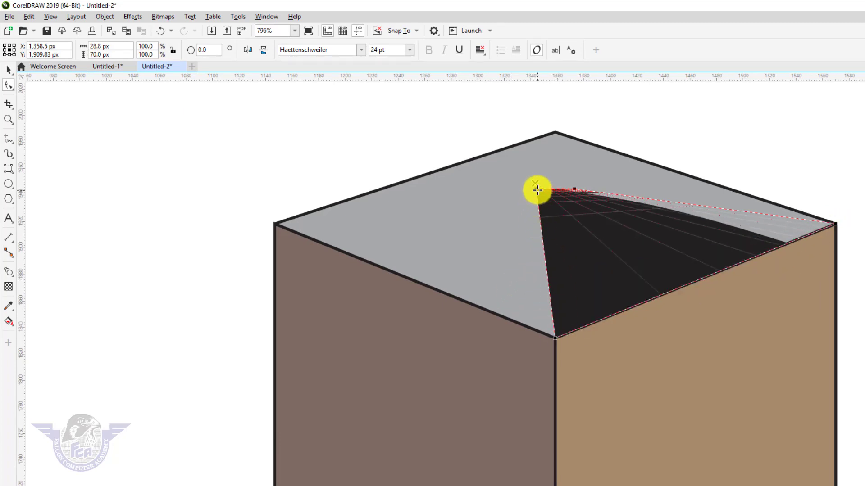
left_click_drag(536, 187, 278, 222)
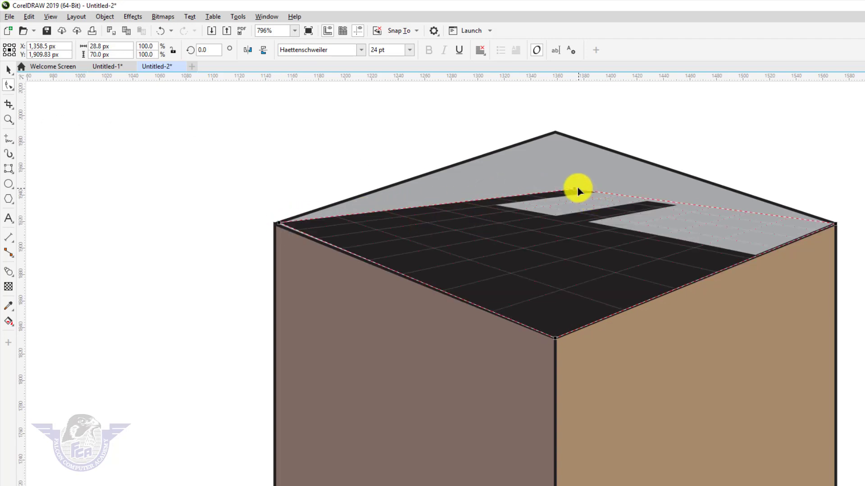
left_click_drag(579, 191, 553, 136)
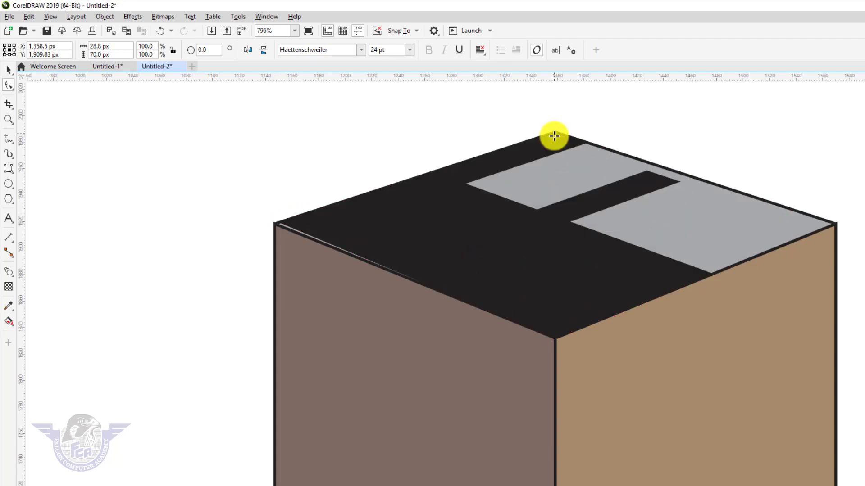
Step: Scale the F down to about 235 by 111 px and position it inside the top face with a margin around it
left_click(9, 71)
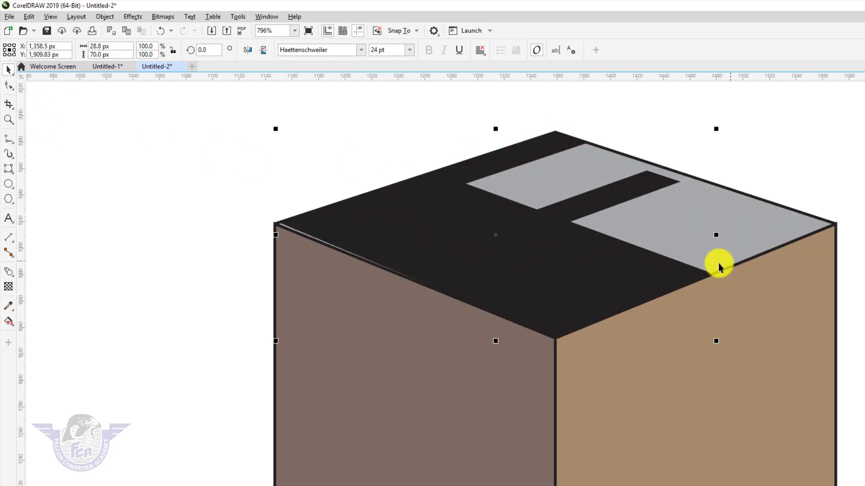
left_click_drag(276, 130, 332, 188)
left_click_drag(531, 245, 550, 242)
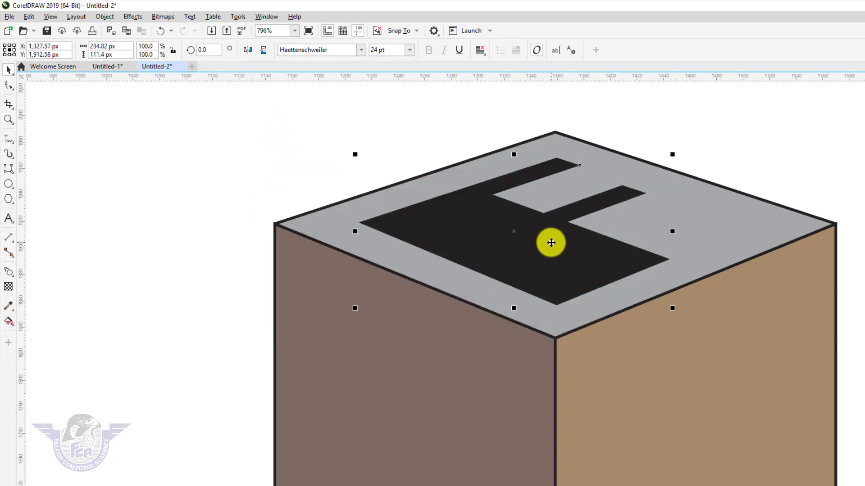
Step: Move the C onto the cube's brown left face and enlarge it to about 60 by 126 px
scroll(550, 243, "down", 2)
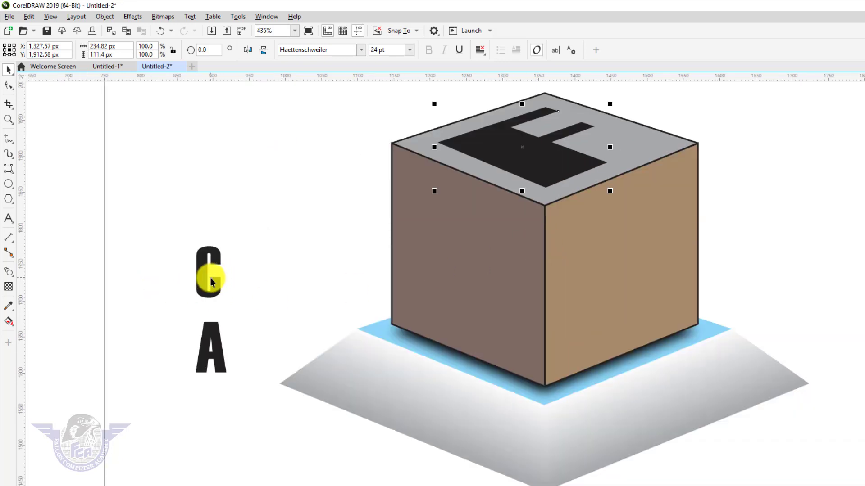
left_click_drag(211, 282, 449, 275)
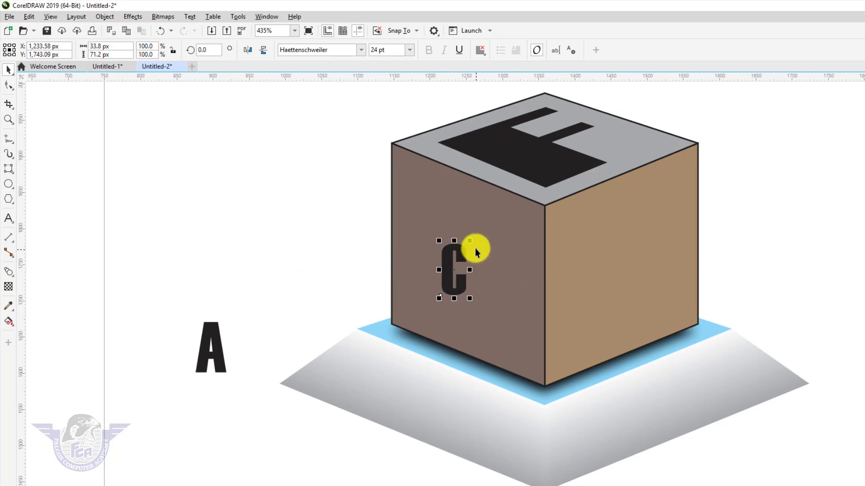
left_click_drag(475, 248, 490, 231)
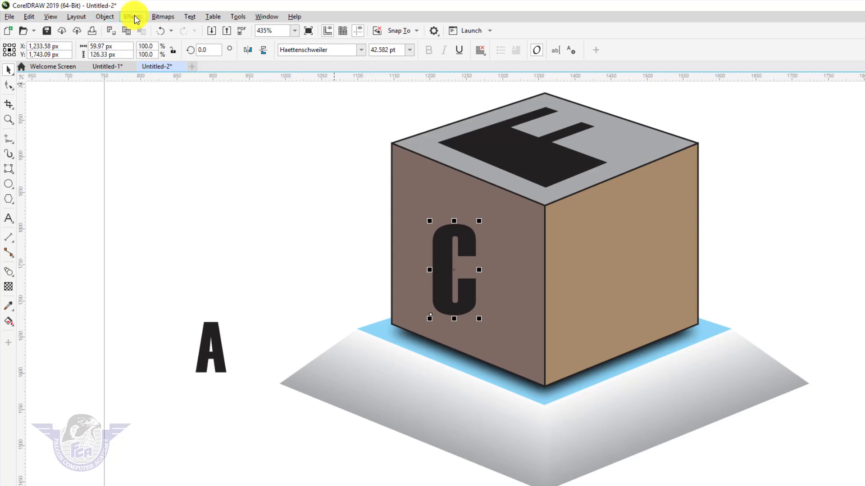
Step: Fit the C in perspective to the left face's four corners, and scale it down about its centre to about 143 by 196 px
left_click(107, 15)
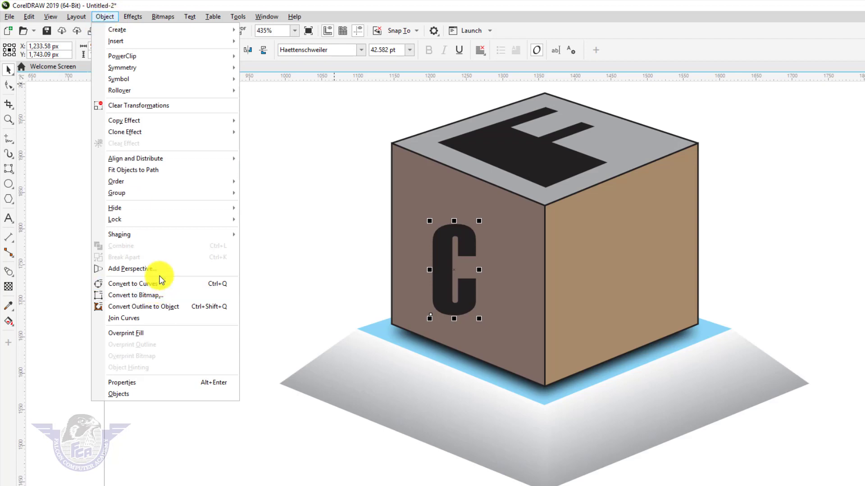
left_click(161, 272)
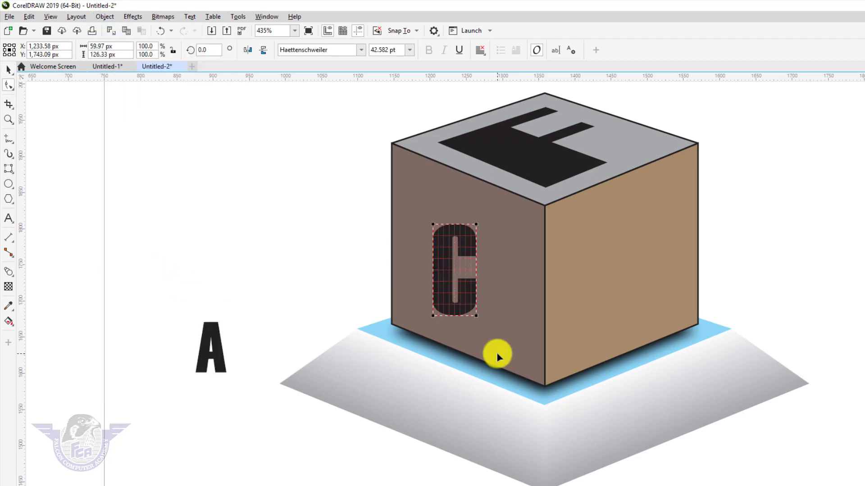
left_click_drag(433, 316, 392, 323)
left_click_drag(476, 315, 544, 384)
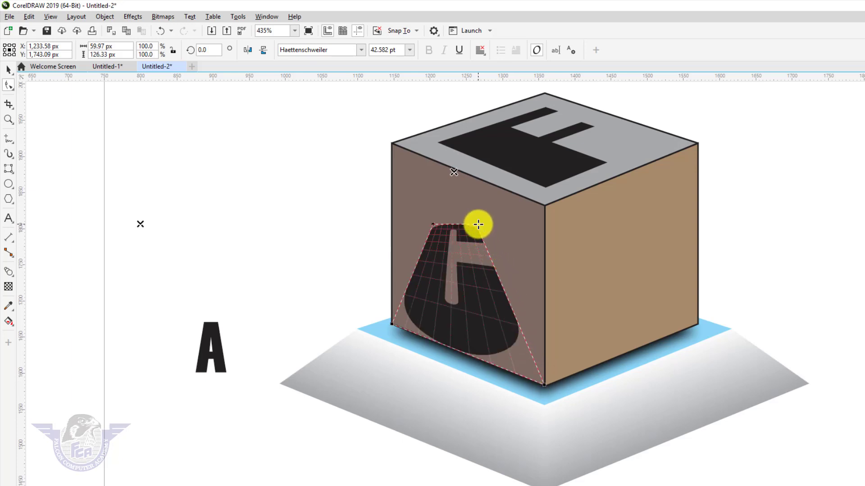
left_click_drag(479, 223, 544, 205)
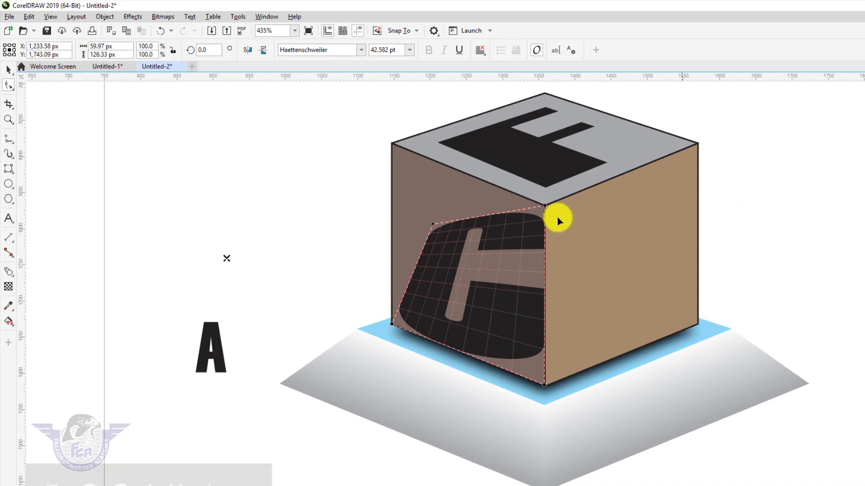
mouse_move(432, 223)
left_mouse_down()
mouse_move(390, 158)
mouse_move(391, 143)
left_mouse_up()
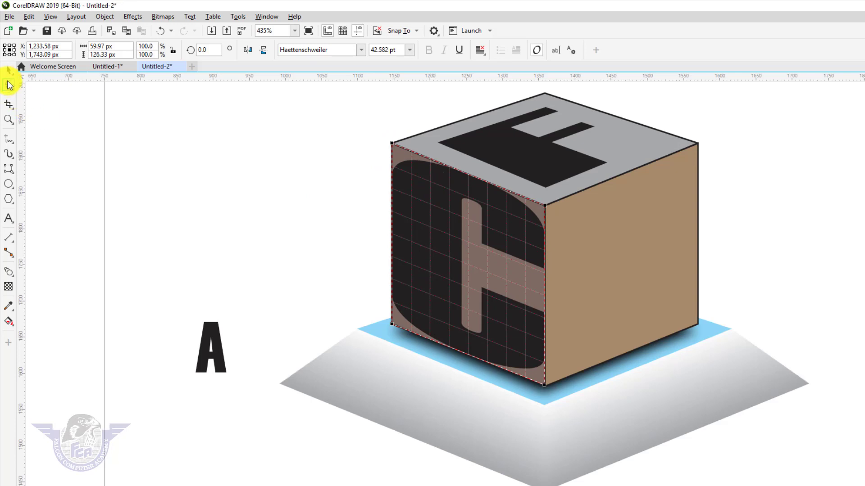
left_click(8, 70)
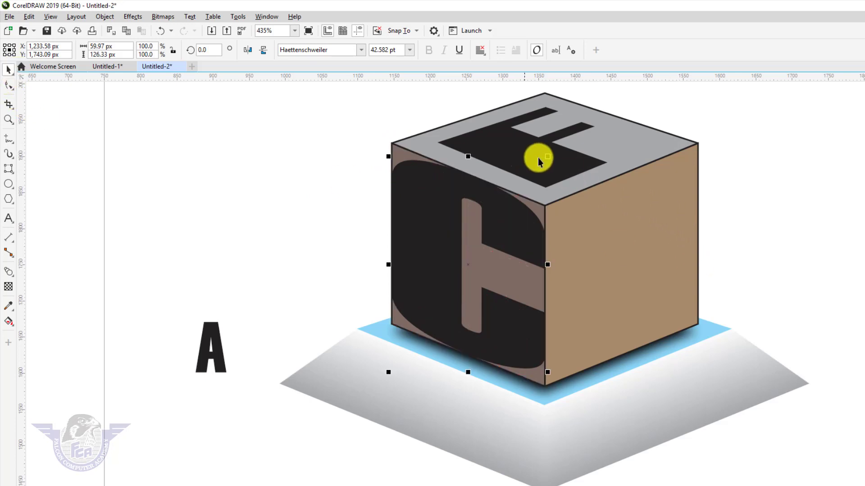
left_click_drag(548, 157, 523, 190)
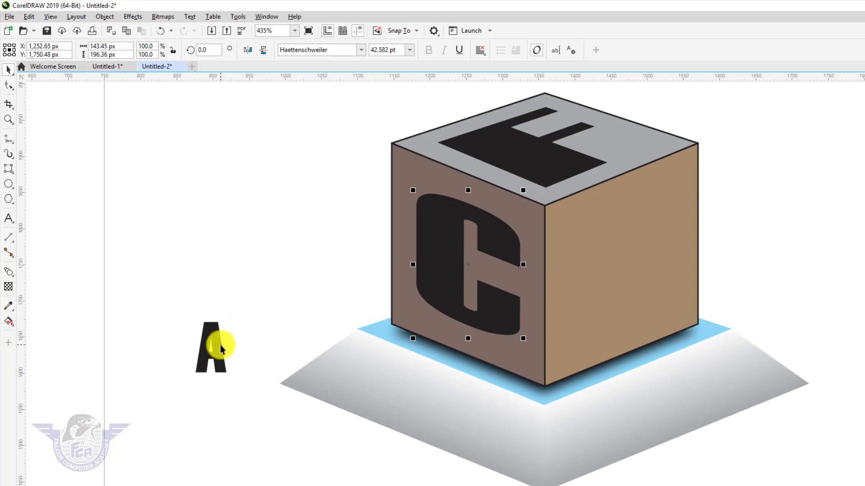
Step: Place the A on the tan right face, enlarged to about 60 pt, and fit its perspective to the face's four corners
left_click_drag(216, 347, 654, 202)
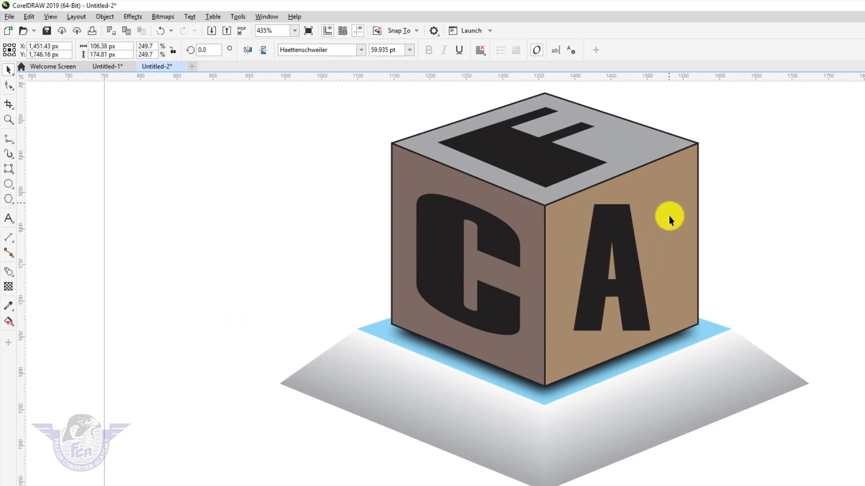
left_click(106, 16)
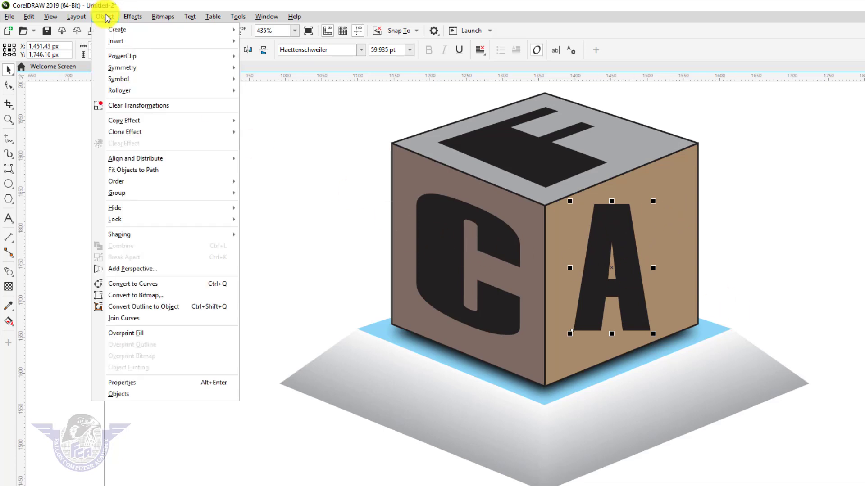
left_click(135, 269)
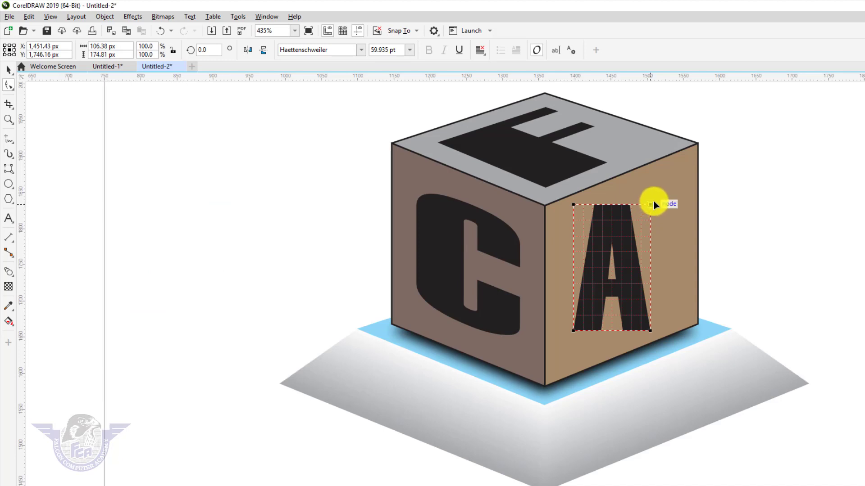
left_click_drag(653, 204, 696, 141)
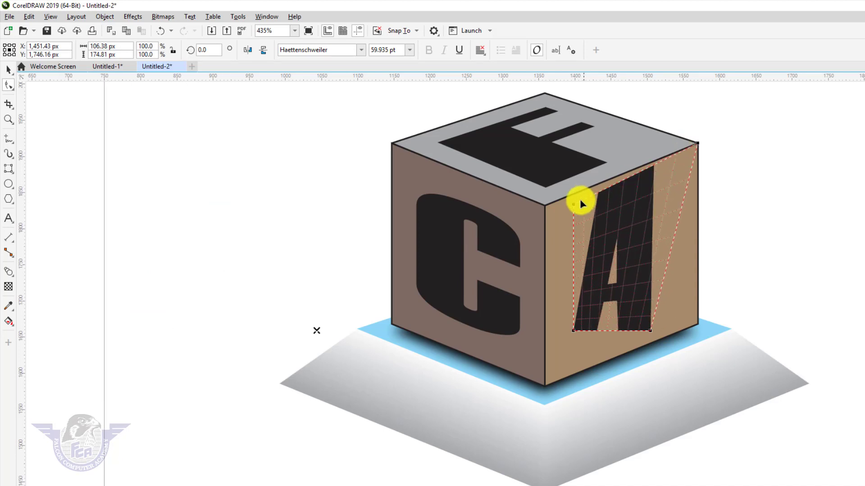
left_click_drag(572, 206, 543, 207)
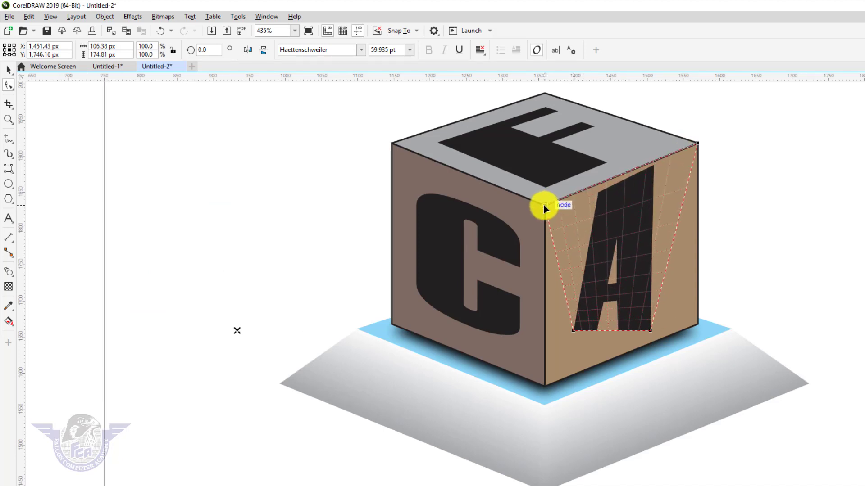
left_click_drag(572, 330, 545, 386)
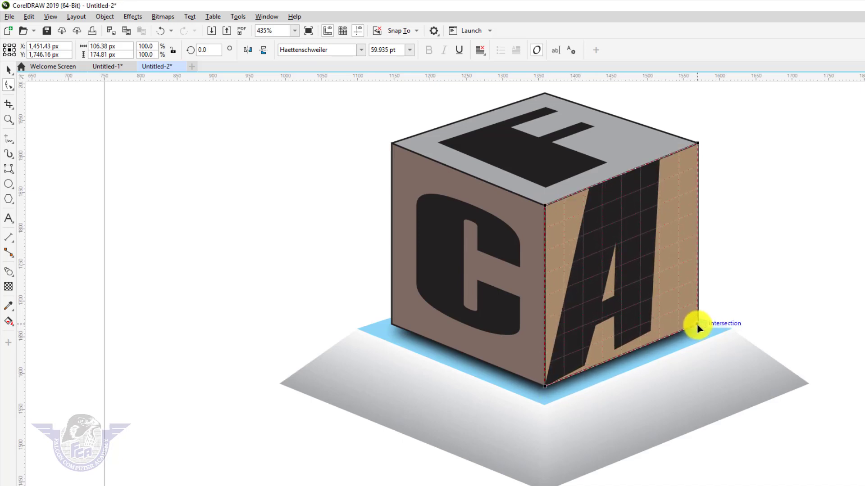
left_click_drag(696, 323, 697, 324)
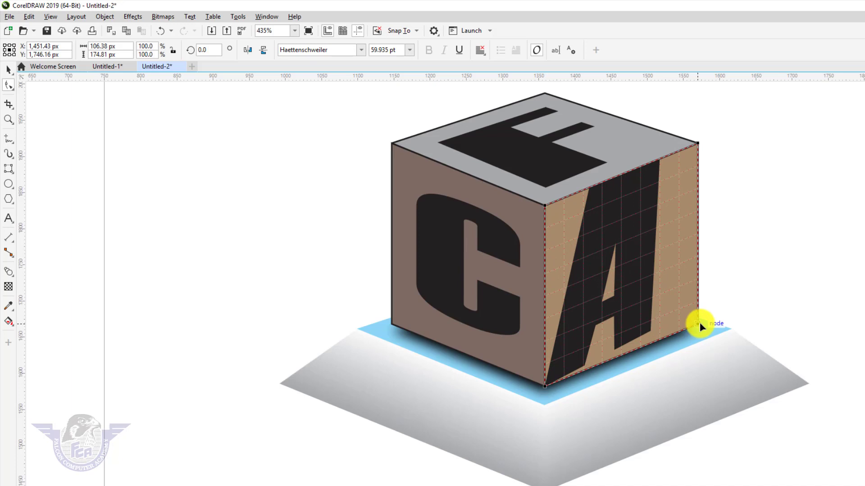
Step: Scale the A down about its centre to about 147 by 217 px, leaving a margin inside the right face
left_click(9, 70)
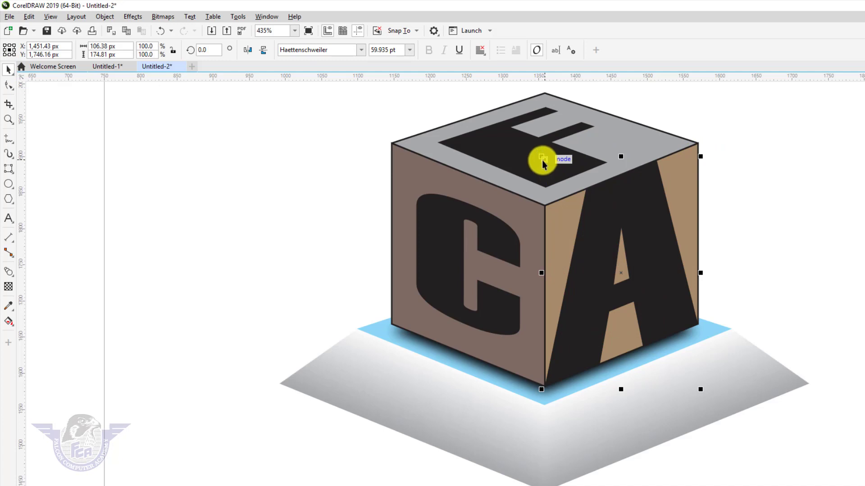
left_click_drag(541, 157, 564, 191)
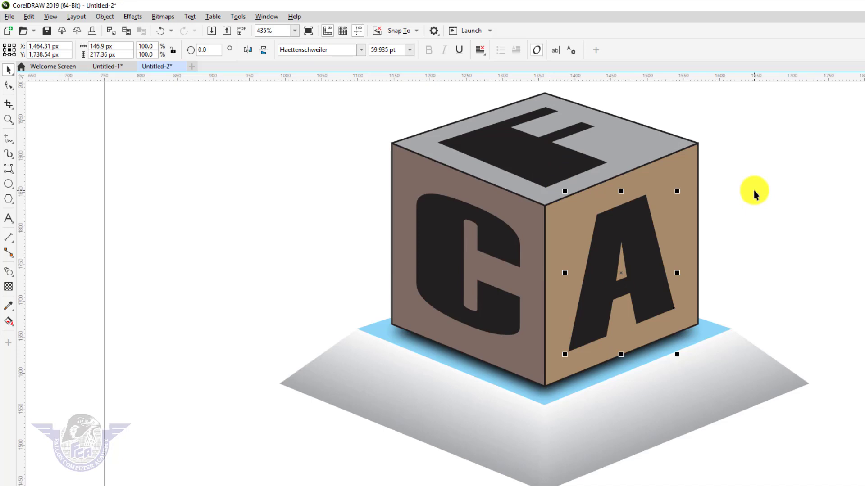
left_click(753, 190)
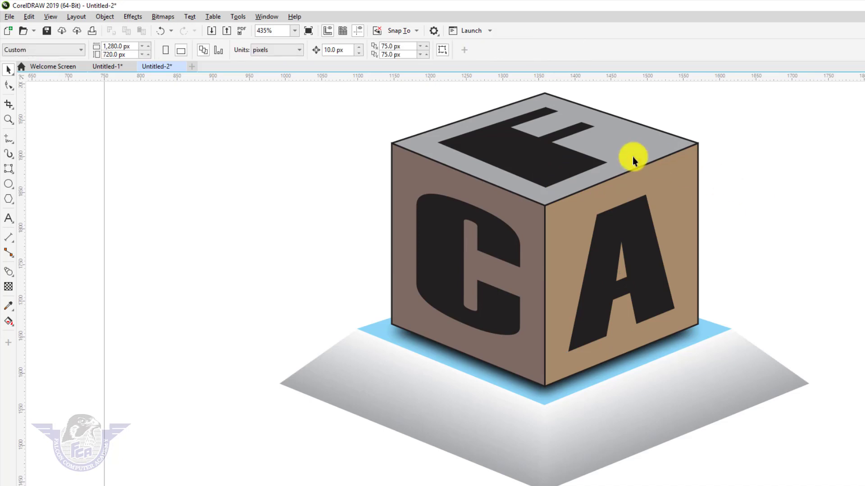
Step: Nudge the F slightly up, duplicate it with a small offset up and to the right, and fill the copy white
left_click(558, 155)
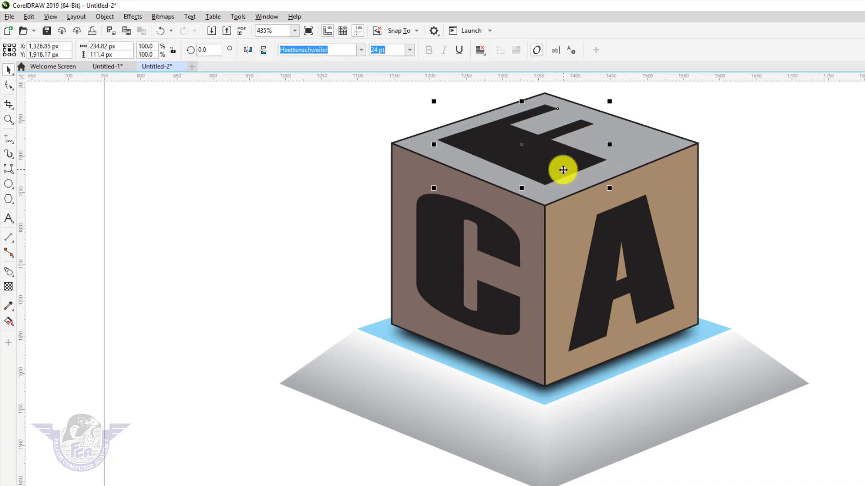
left_click_drag(401, 106, 687, 219)
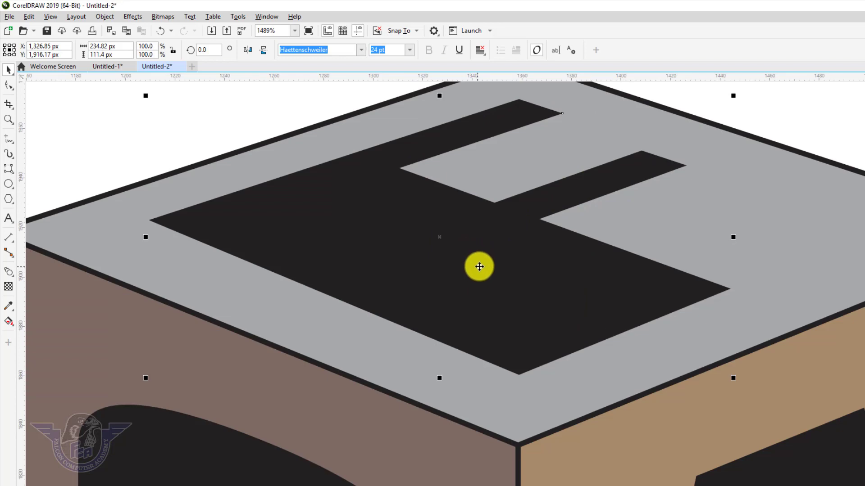
left_click_drag(477, 266, 494, 251)
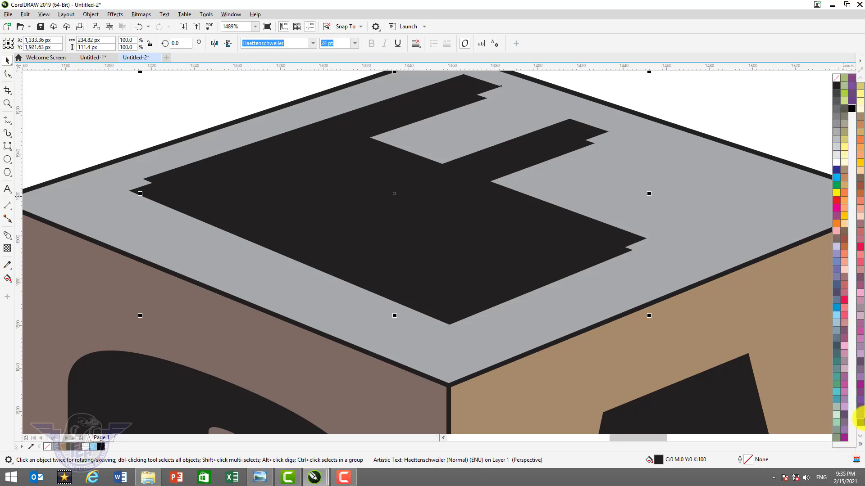
left_click(837, 163)
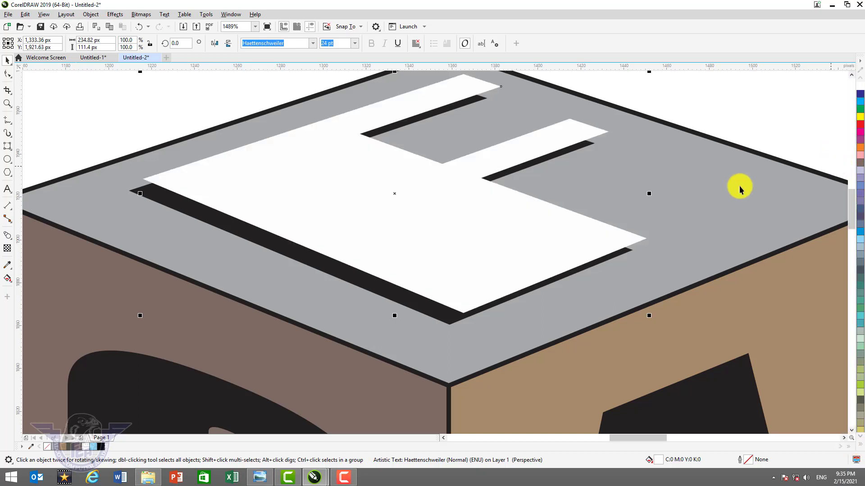
Step: Convert the black F behind the white copy to a 300 dpi CMYK bitmap with a transparent background
left_click(279, 252)
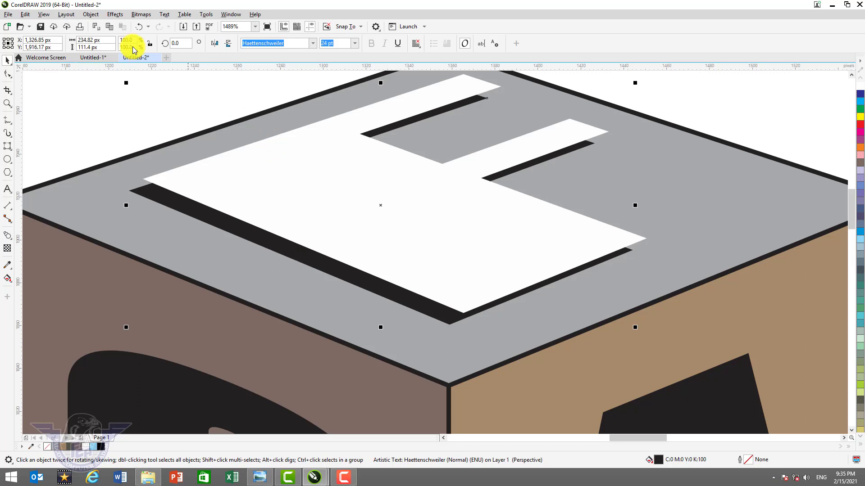
left_click(141, 15)
left_click(148, 27)
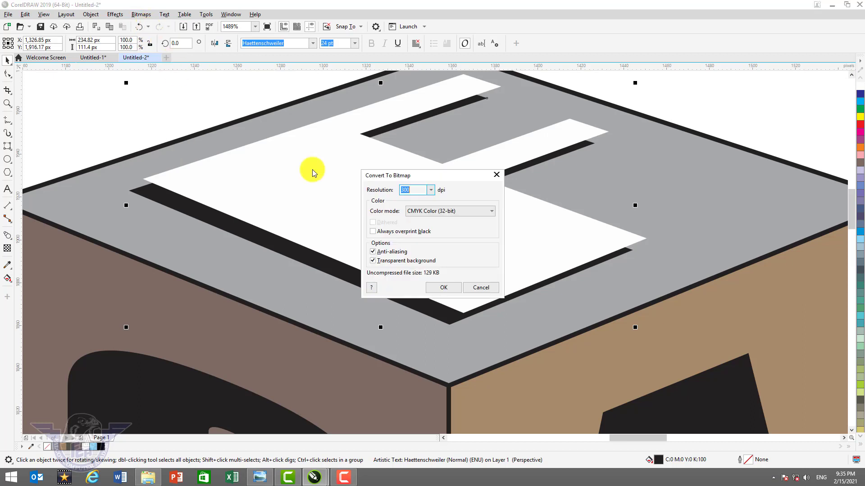
left_click(442, 288)
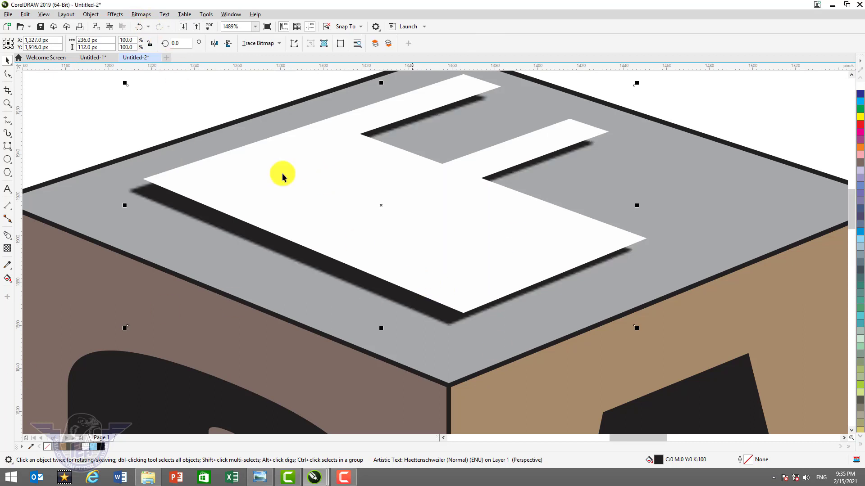
Step: Apply a Gaussian Blur with a 4.7-pixel radius to the black F bitmap to make it a soft shadow
left_click(116, 15)
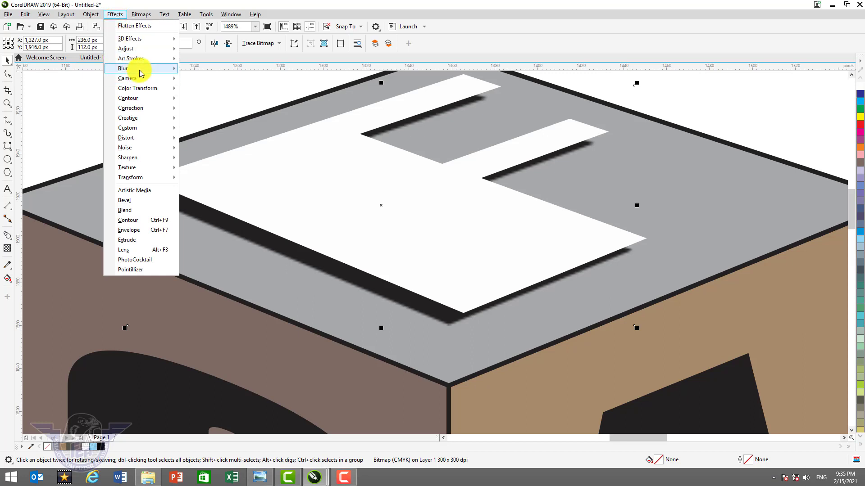
mouse_move(141, 73)
left_click(196, 80)
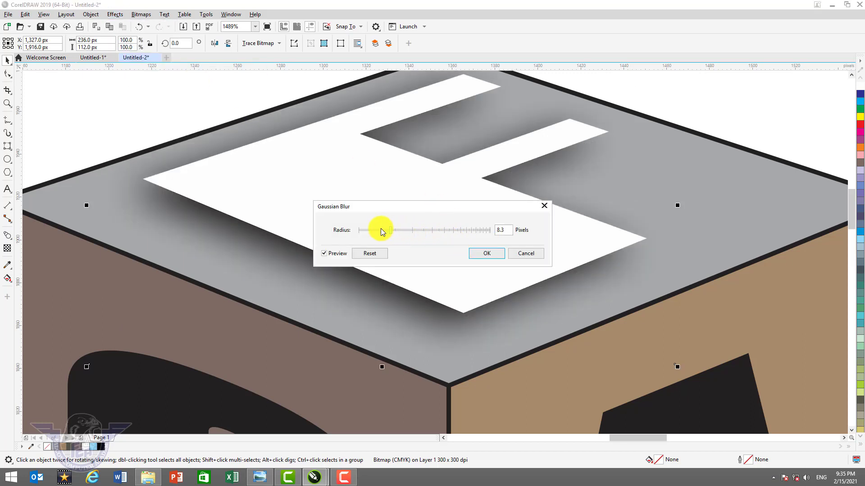
left_click(378, 232)
left_click_drag(371, 231, 382, 232)
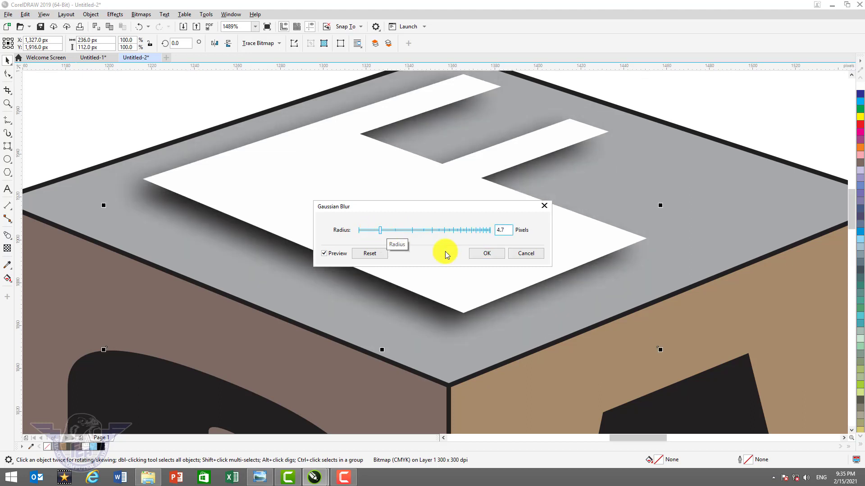
left_click(487, 253)
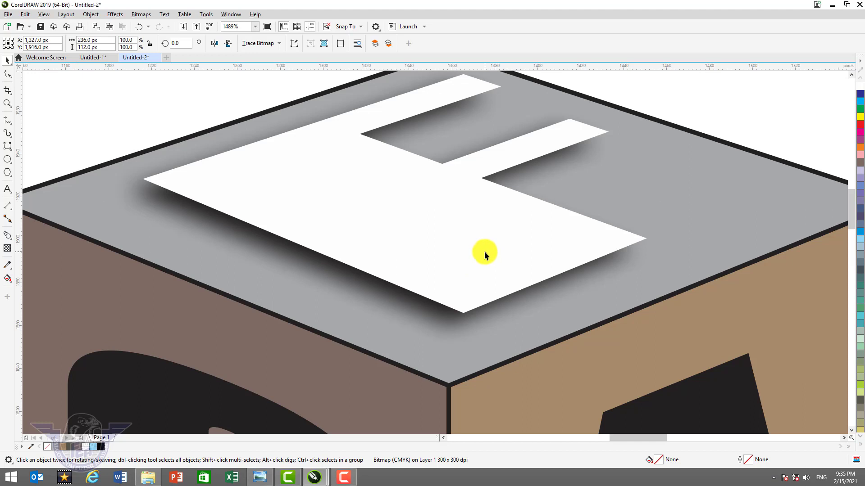
Step: Move the white F about 5 px up, away from its blurred shadow on the cube's top face
key("F4")
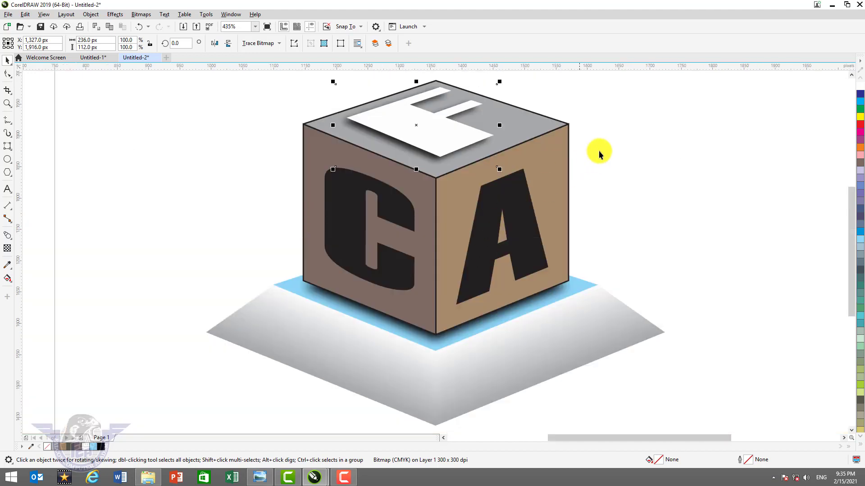
key("F4")
left_click(425, 135)
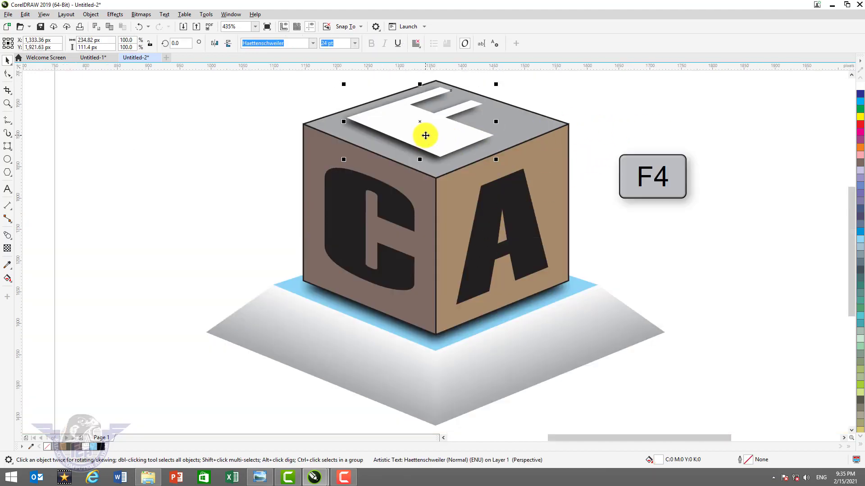
key("Escape")
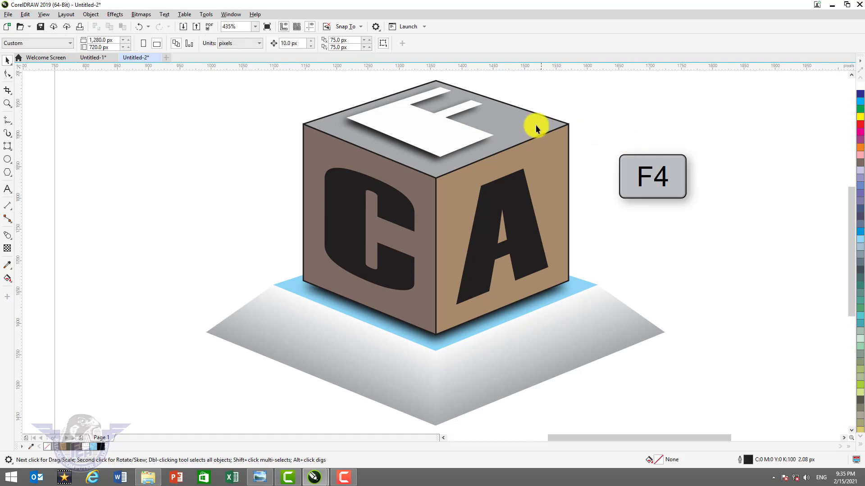
left_click(452, 124)
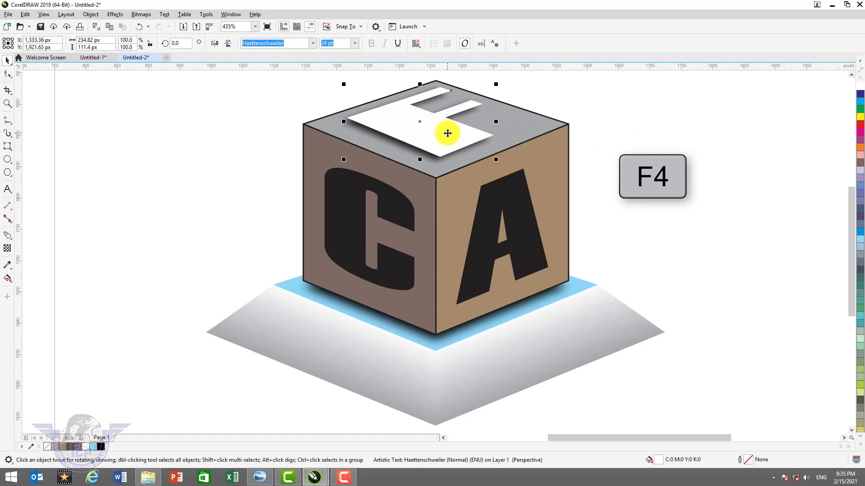
key("F2")
left_click_drag(309, 85, 603, 191)
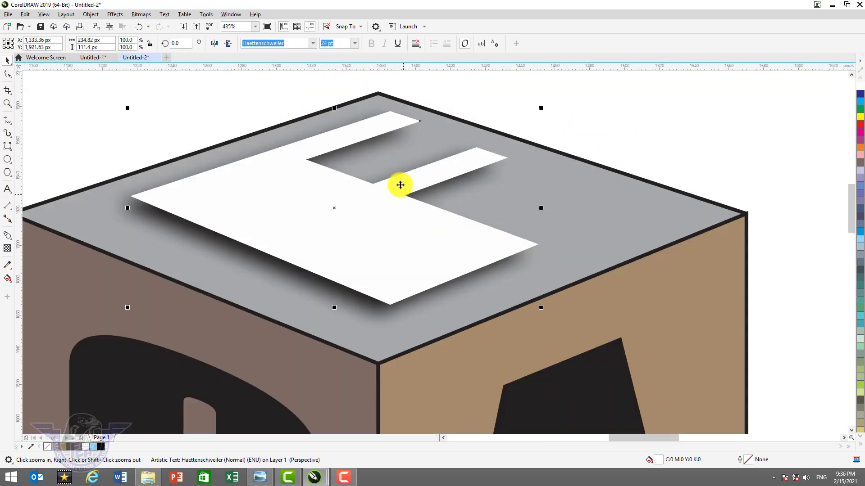
mouse_move(357, 203)
left_mouse_down()
mouse_move(366, 199)
mouse_move(356, 196)
left_mouse_up()
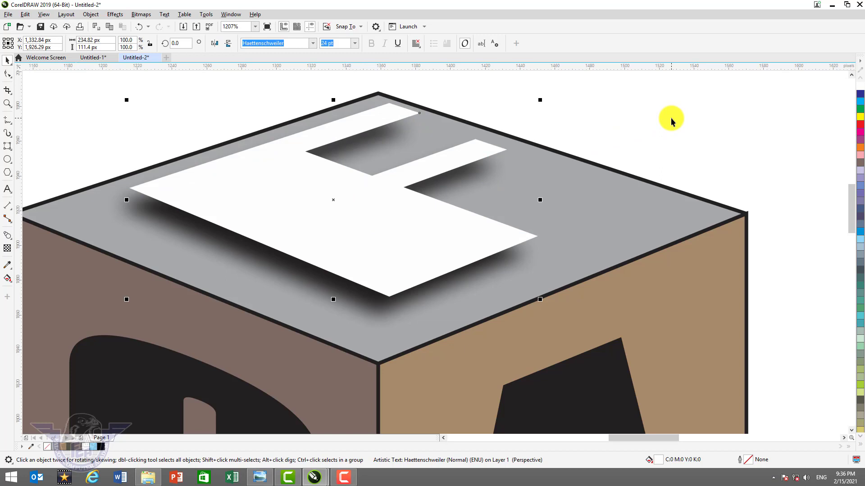
scroll(671, 118, "down", 1)
scroll(754, 164, "down", 1)
left_click(744, 177)
Step: Duplicate the black C with an offset of about 7 px left and 7 px up, and fill the copy yellow
key("F2")
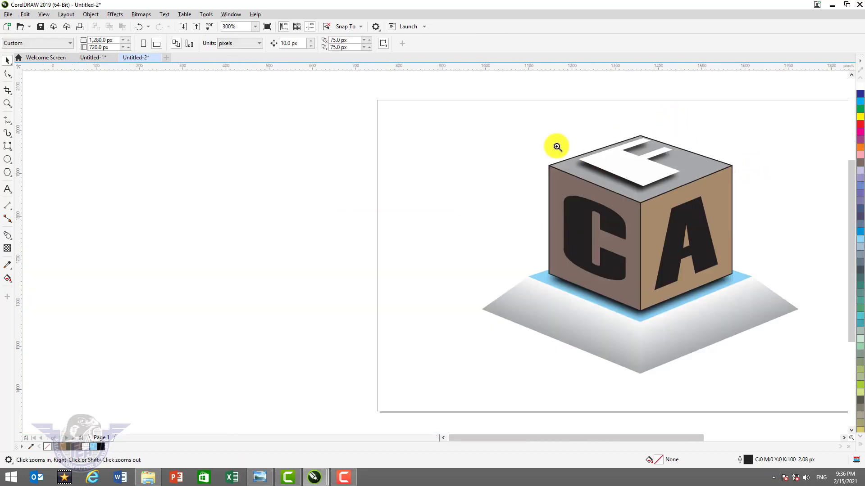
left_click_drag(493, 132, 774, 341)
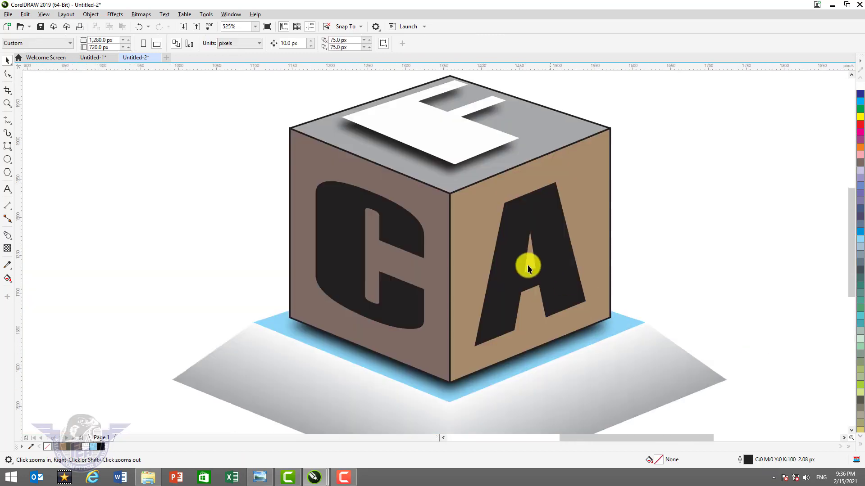
left_click(410, 243)
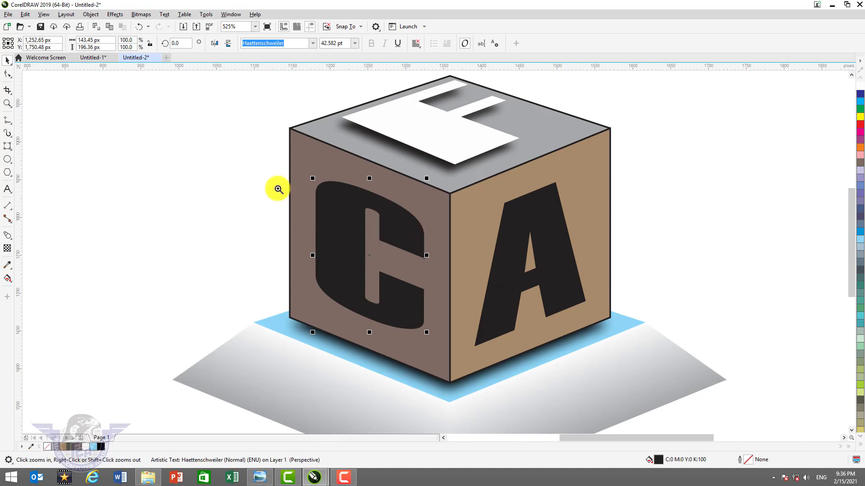
left_click_drag(259, 155, 468, 352)
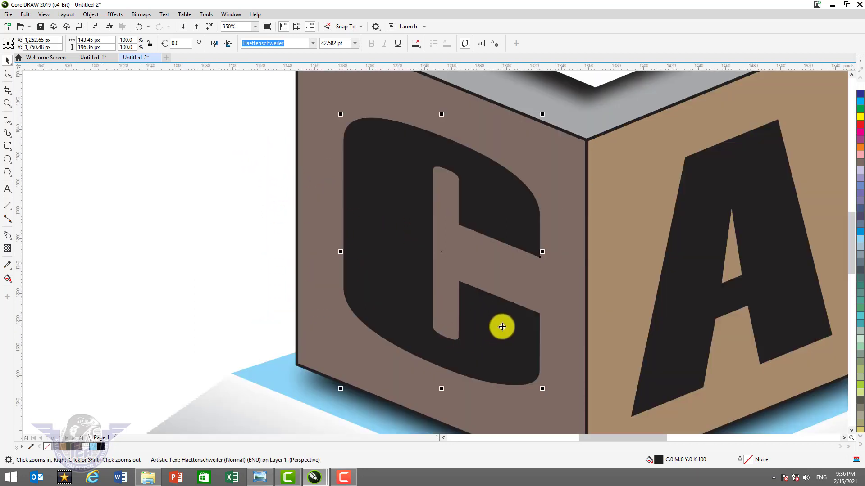
left_click_drag(502, 327, 492, 315)
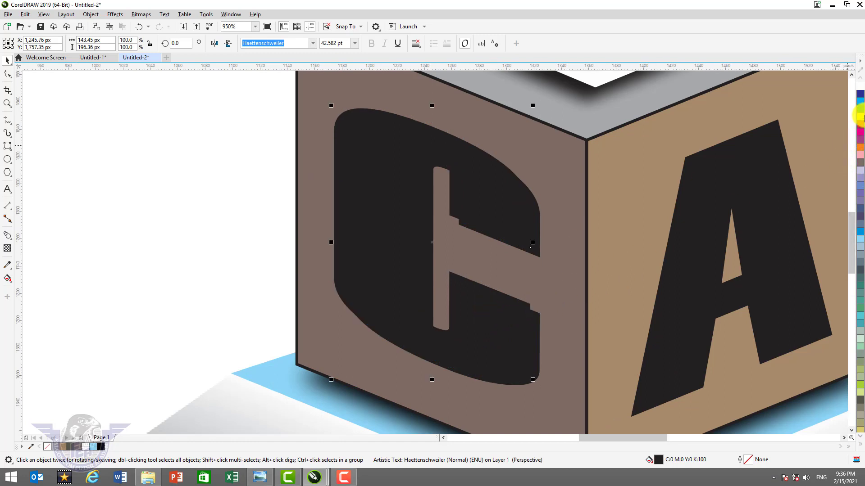
left_click(860, 118)
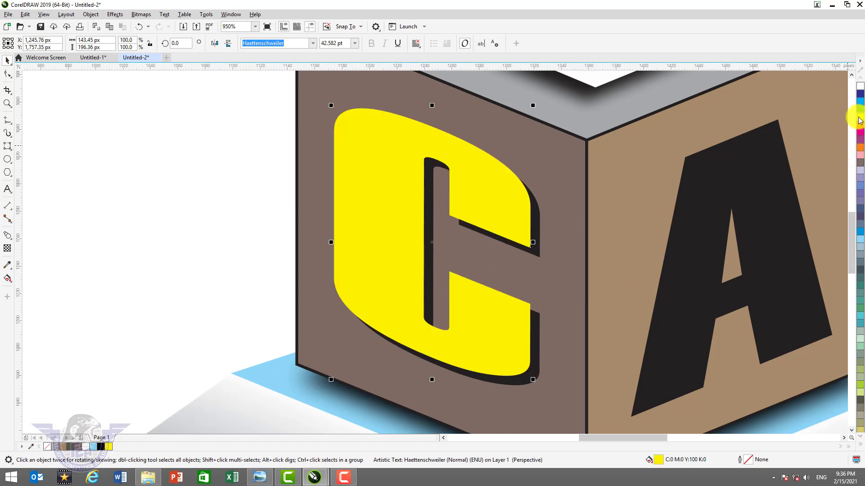
Step: Convert the black C behind the yellow copy to a 300 dpi CMYK bitmap with a transparent background
left_click(535, 373)
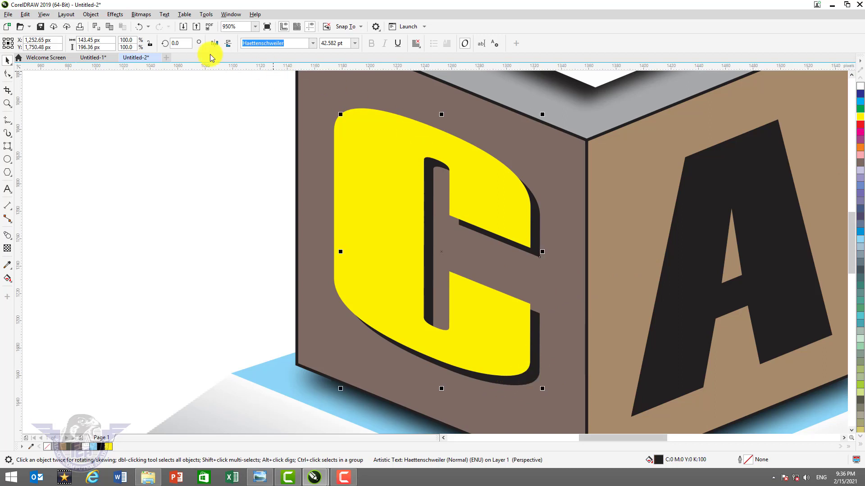
left_click(141, 15)
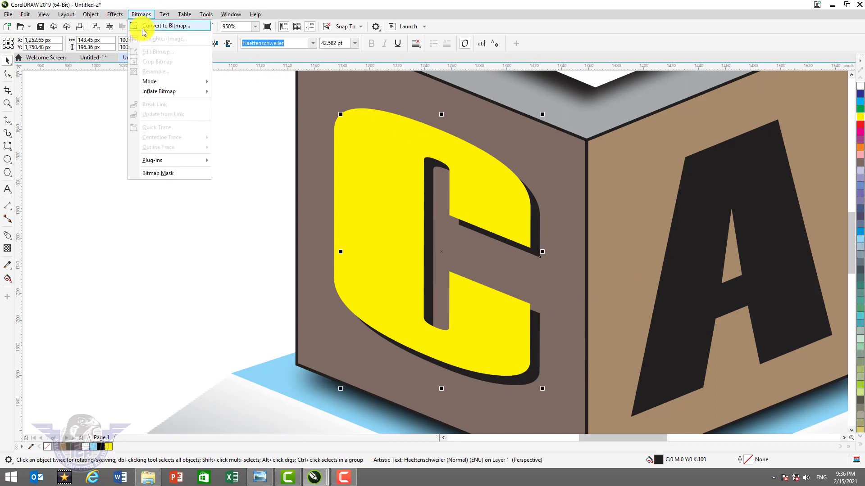
left_click(145, 31)
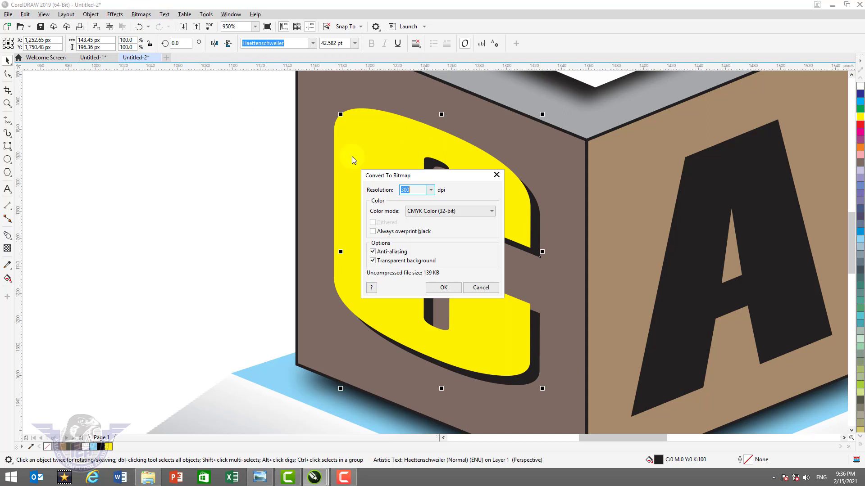
left_click(442, 288)
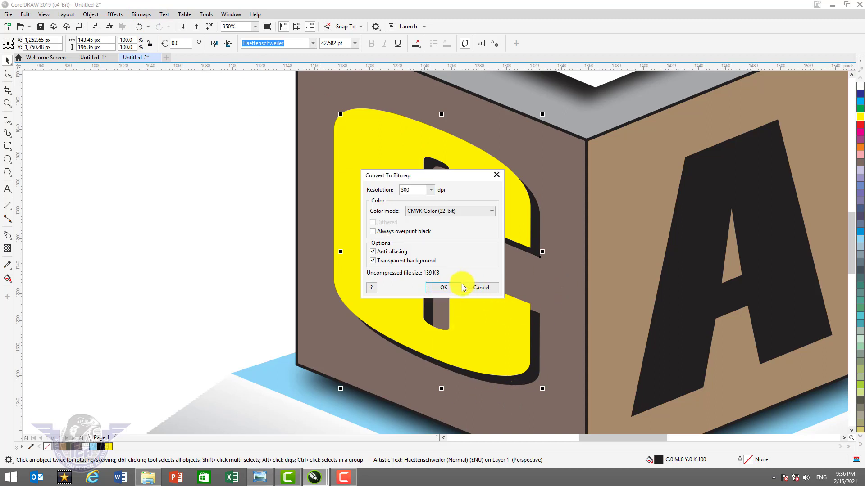
left_click(446, 287)
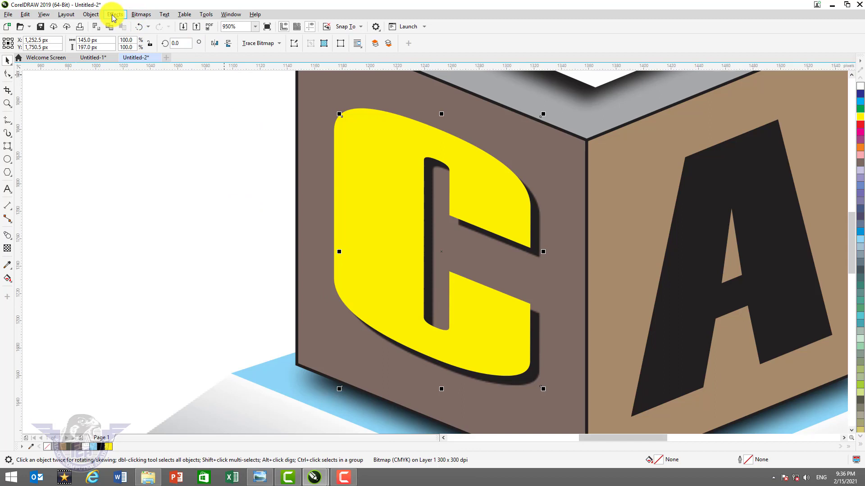
Step: Apply a Gaussian Blur with a 4.7-pixel radius to the black C bitmap
left_click(135, 15)
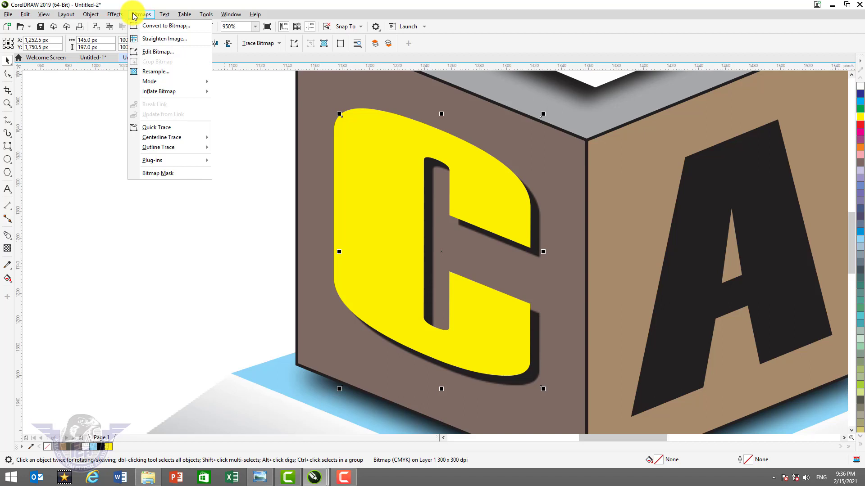
mouse_move(121, 15)
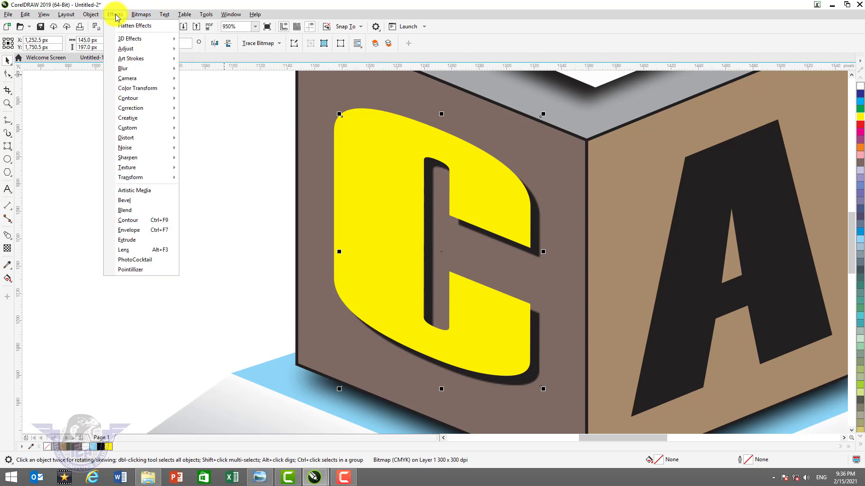
left_click(116, 15)
left_click(115, 15)
mouse_move(144, 167)
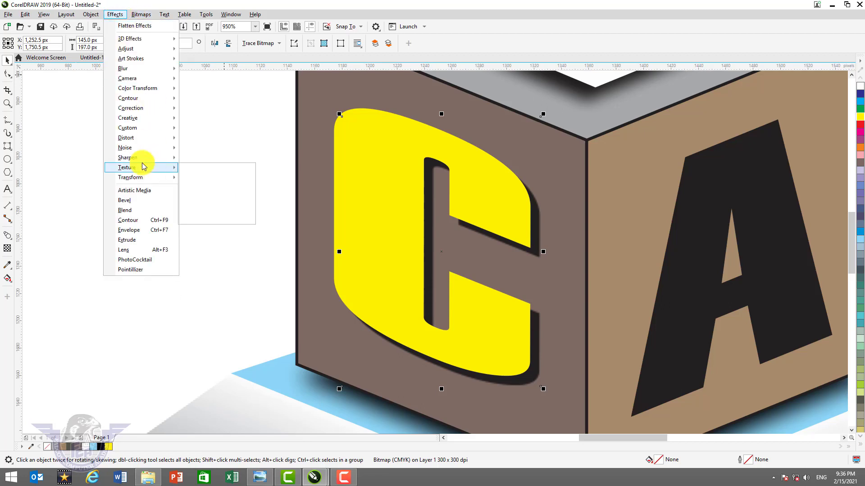
mouse_move(153, 69)
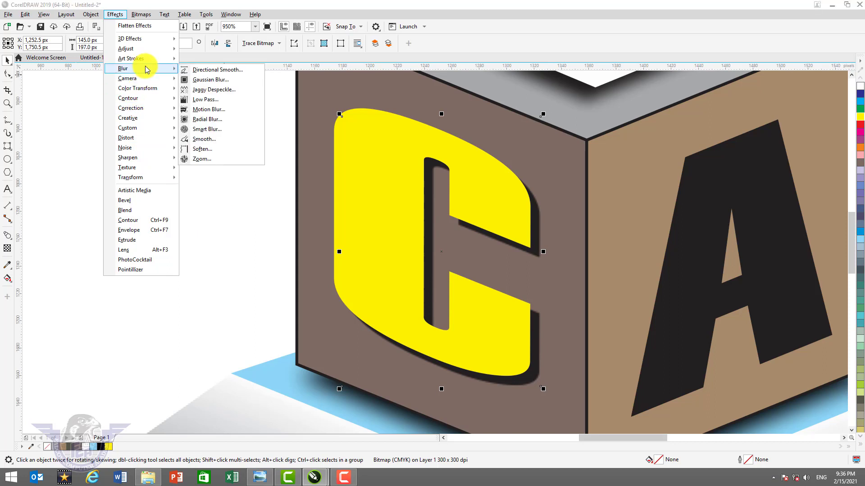
left_click(205, 81)
left_click_drag(443, 206, 332, 128)
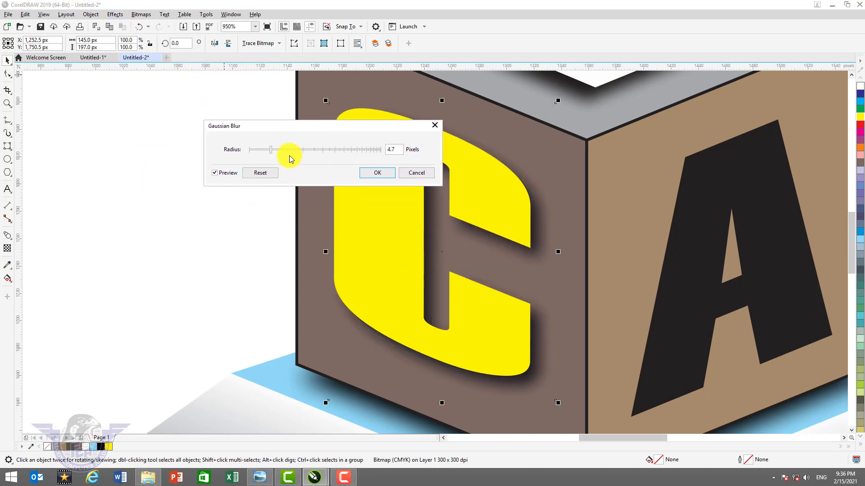
left_click(379, 173)
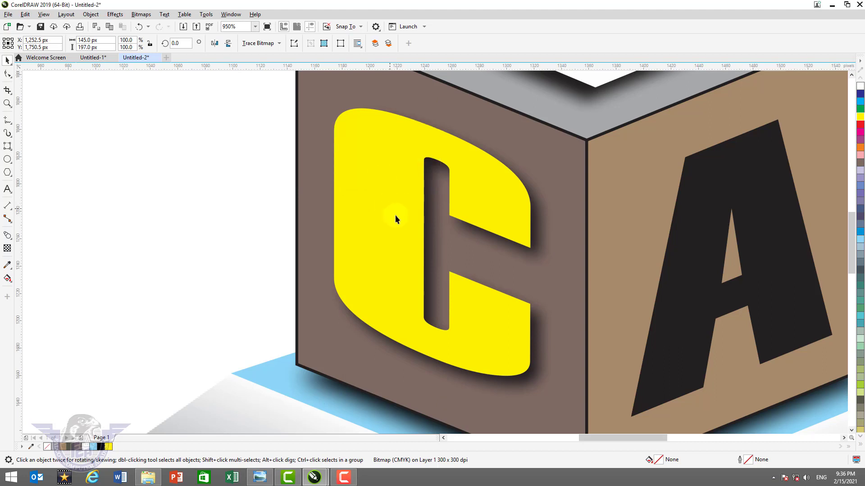
Step: Move the yellow C about 7 px left and 6 px up, away from its blurred shadow
left_click(395, 216)
mouse_move(392, 220)
left_mouse_down()
mouse_move(388, 207)
mouse_move(380, 213)
left_mouse_up()
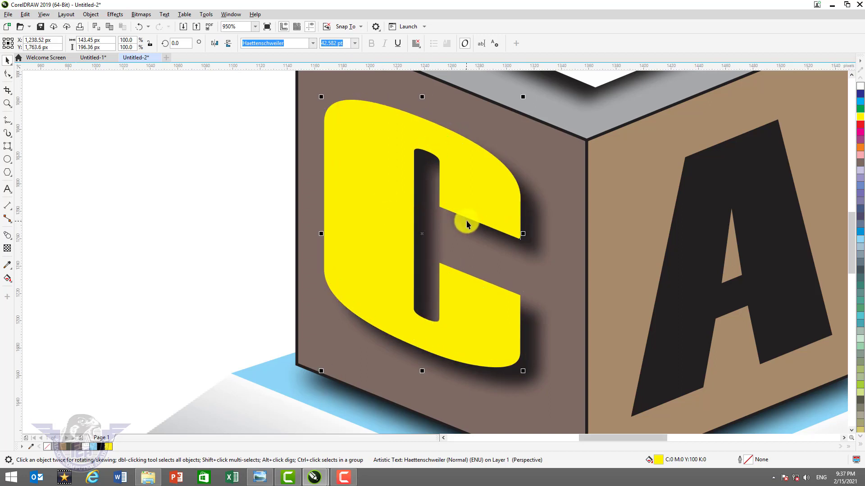
scroll(497, 227, "down", 2)
key("Escape")
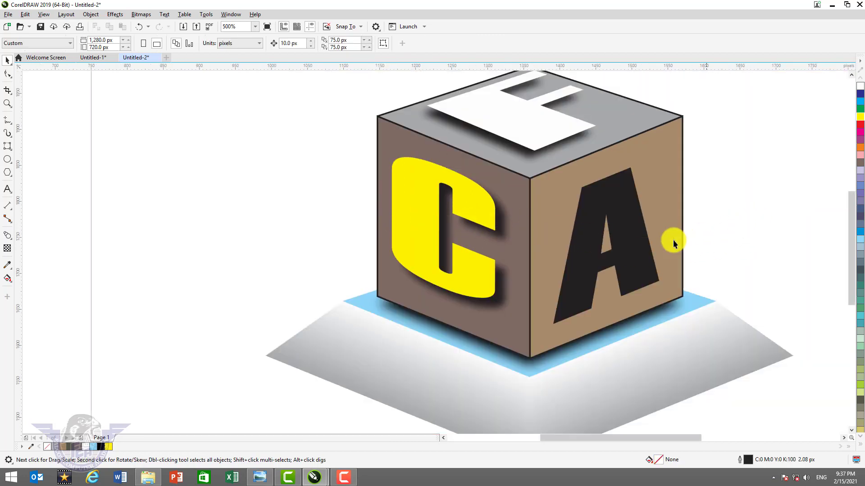
Step: Duplicate the black A on the tan face with an offset of about 12 px right and 13 px up
left_click(640, 248)
key("z")
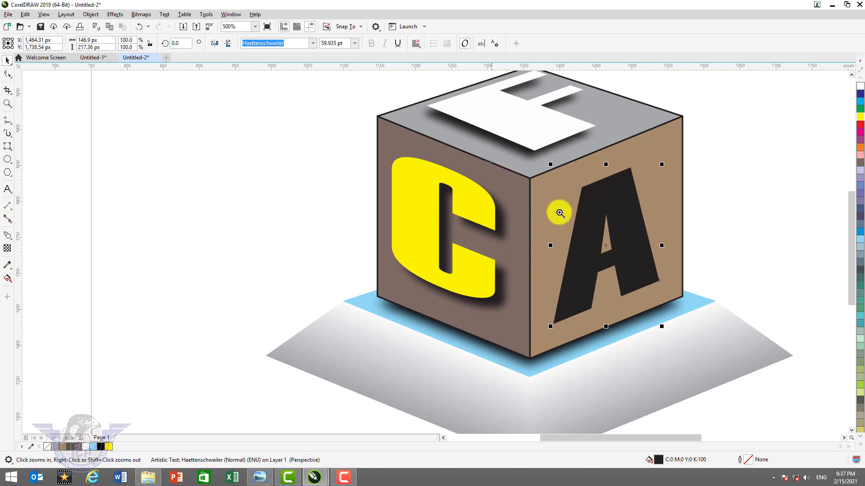
left_click_drag(559, 212, 760, 359)
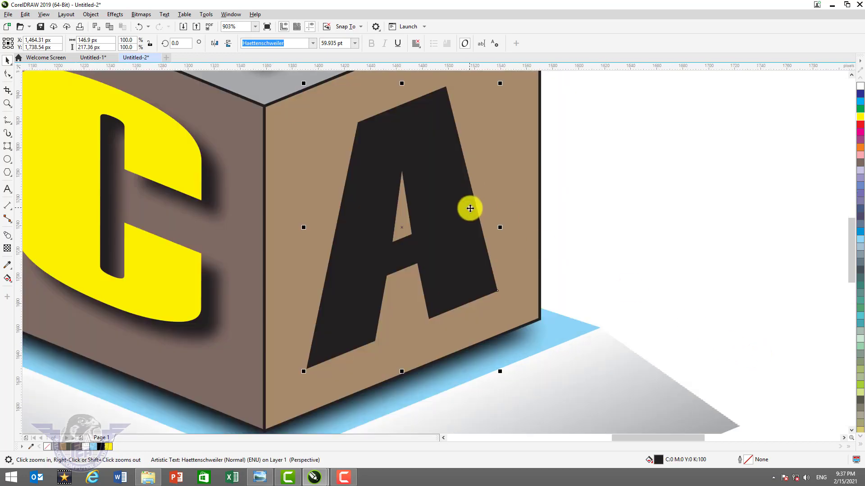
key("space")
left_click_drag(469, 207, 484, 196)
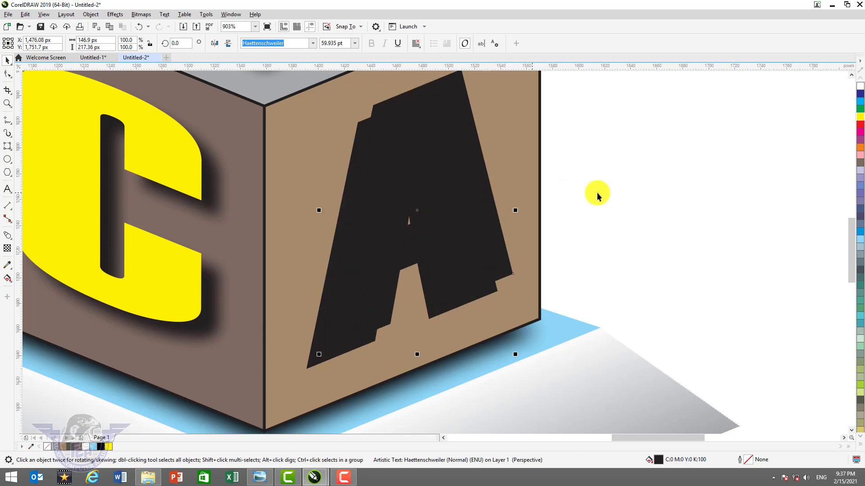
Step: Fill the front A copy with cyan and convert the black A behind it to a 300 dpi CMYK bitmap with transparent background
left_click(860, 103)
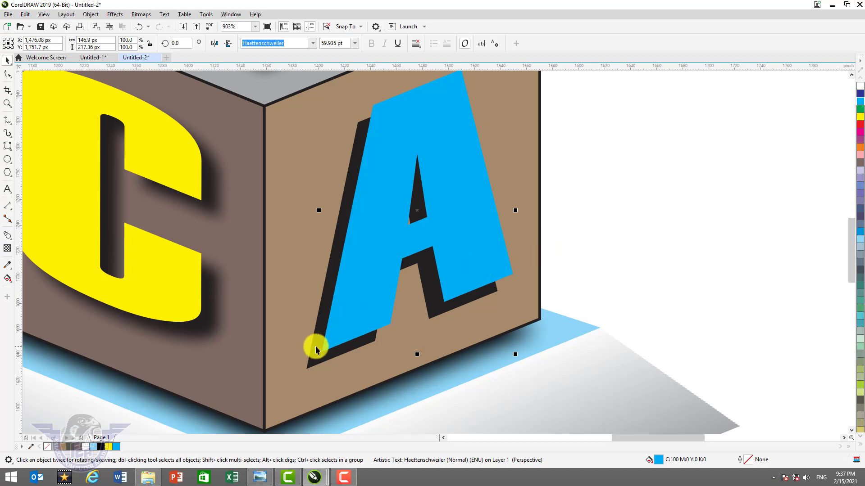
left_click(315, 347)
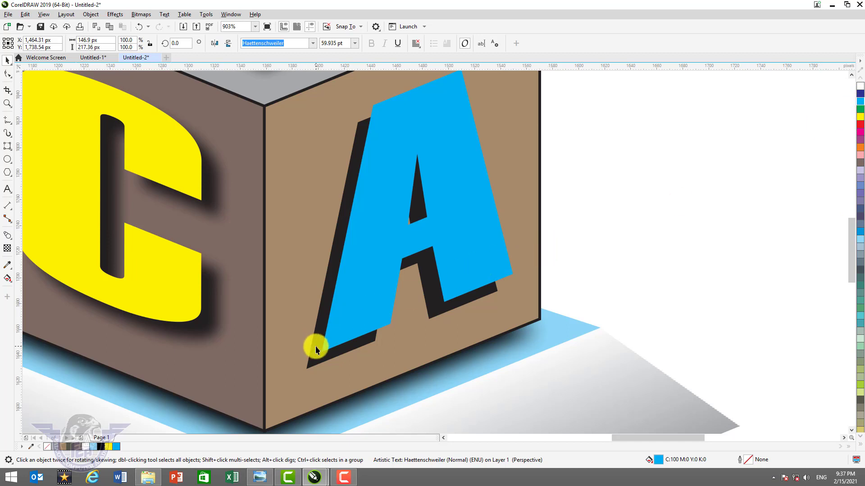
left_click(142, 14)
left_click(147, 26)
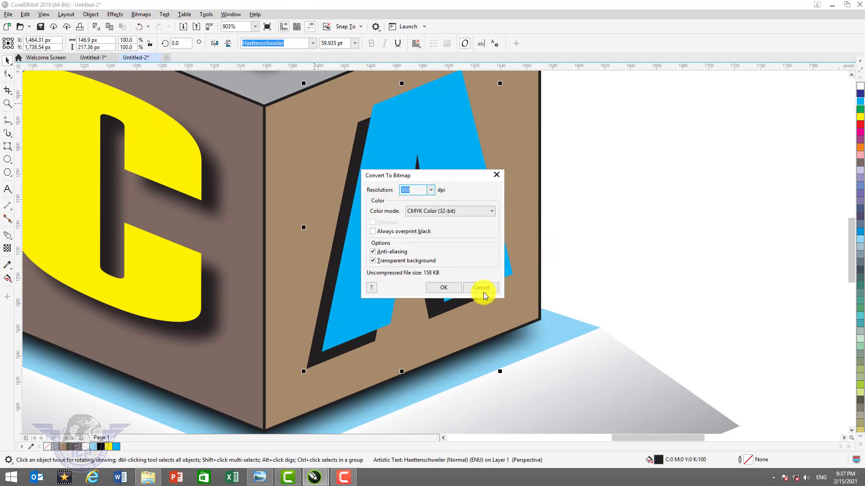
left_click(439, 288)
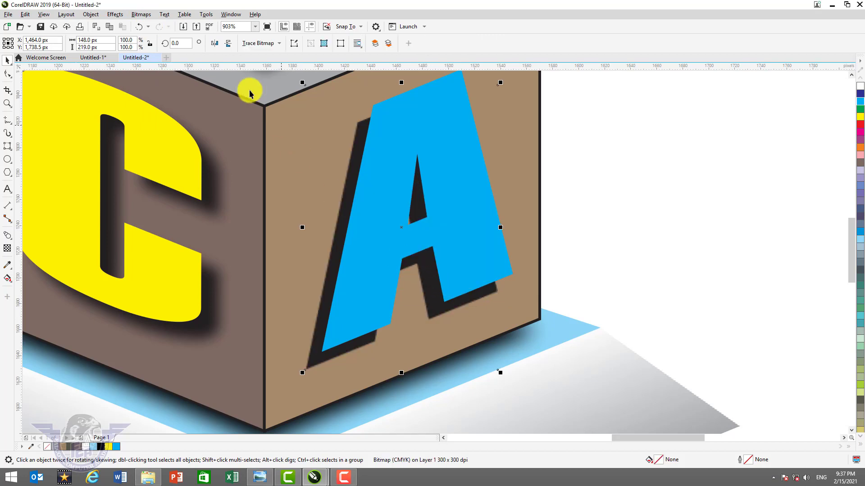
Step: Apply a Gaussian Blur with a 4.7-pixel radius to the black A bitmap
left_click(114, 14)
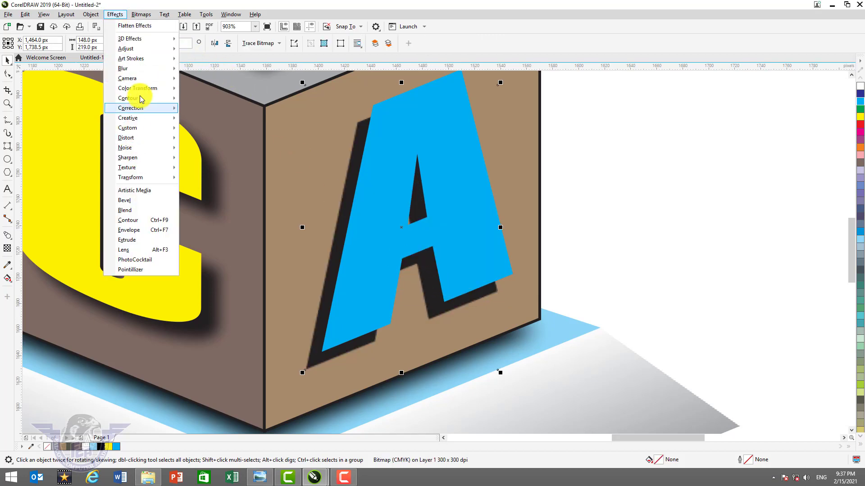
mouse_move(140, 69)
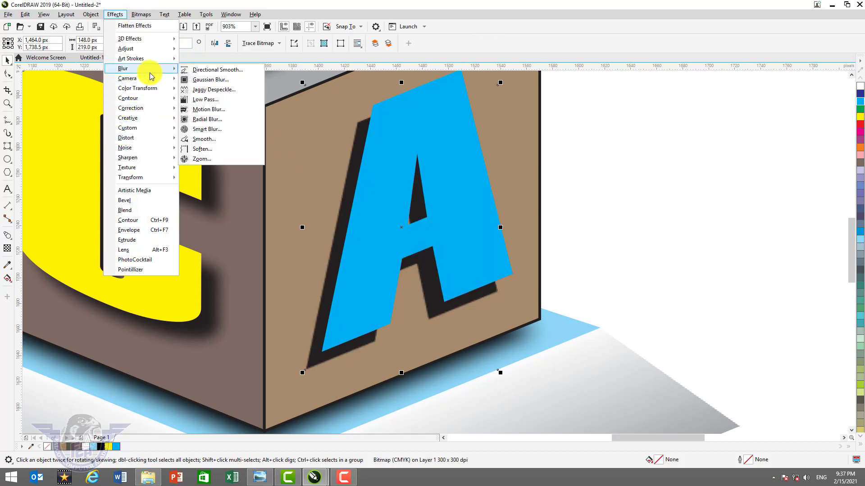
left_click(207, 80)
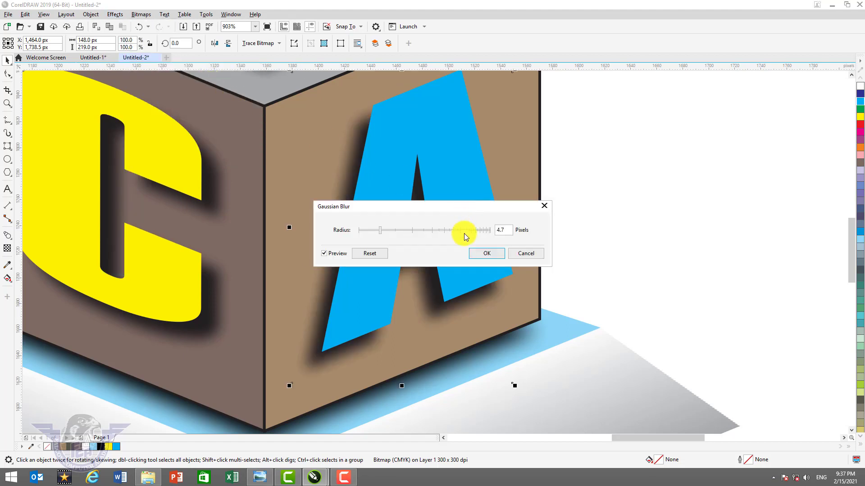
left_click(482, 253)
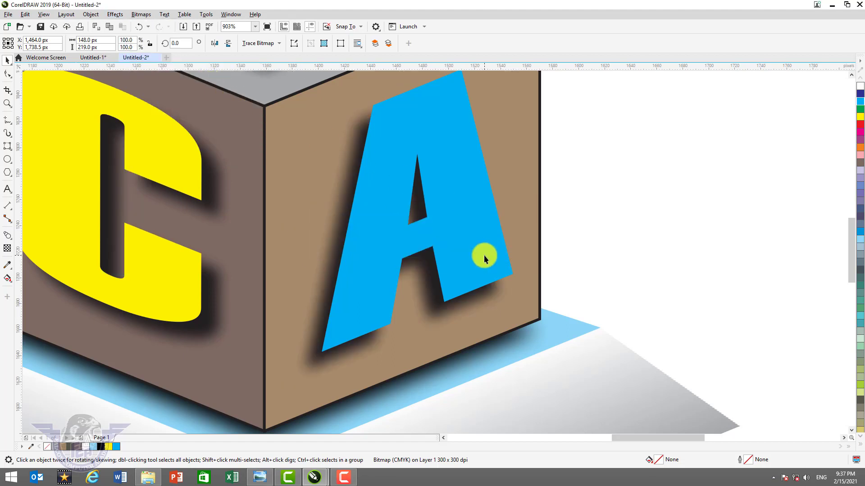
Step: Change the outline of the cube's grey top face to white
scroll(484, 255, "down", 2)
scroll(485, 255, "down", 2)
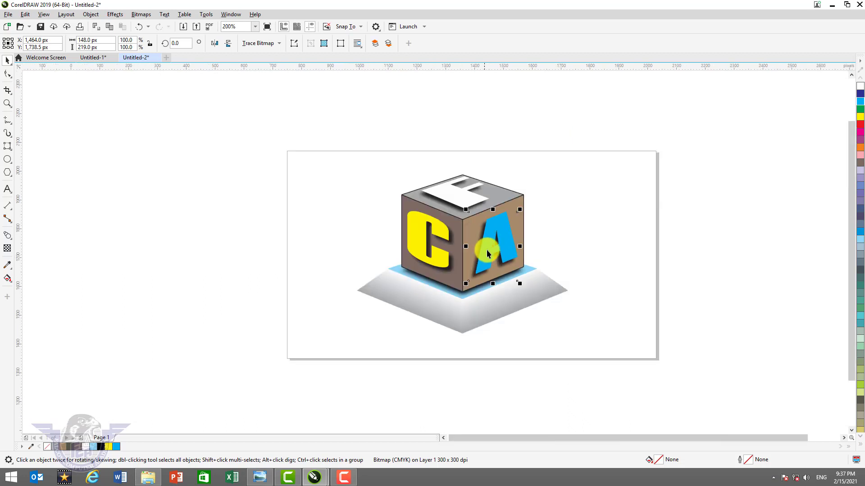
left_click(506, 199)
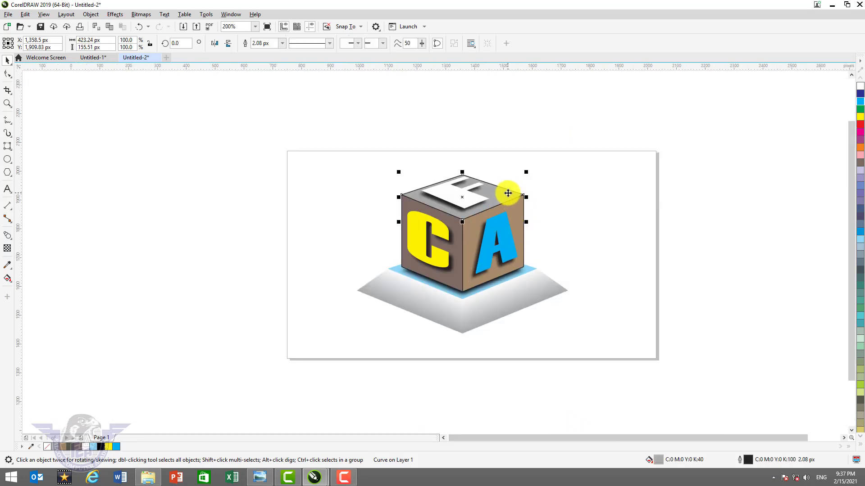
left_click(516, 213, "shift")
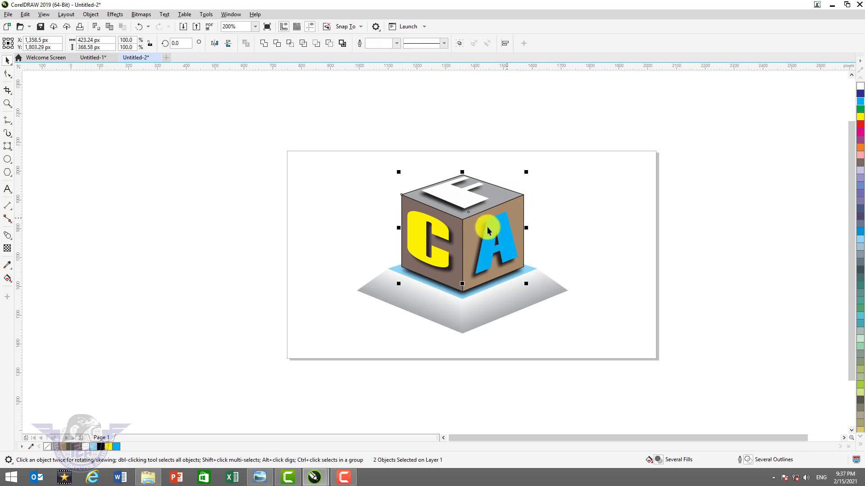
left_click(456, 233, "shift")
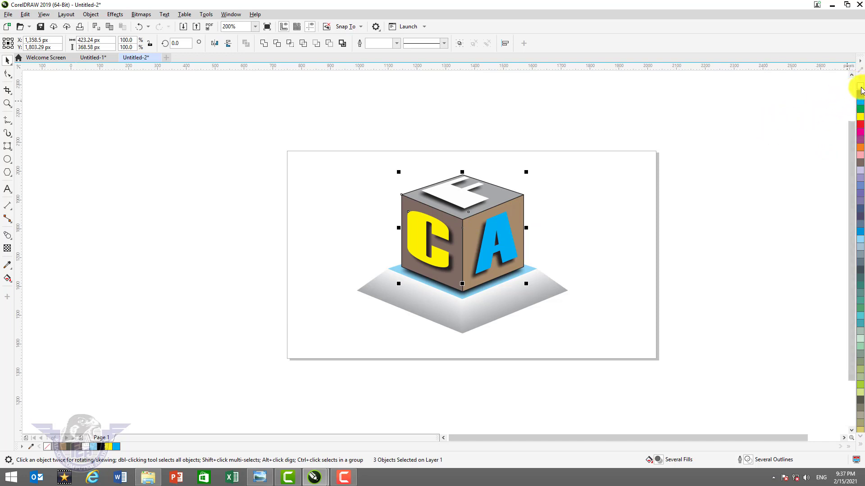
left_click(542, 177)
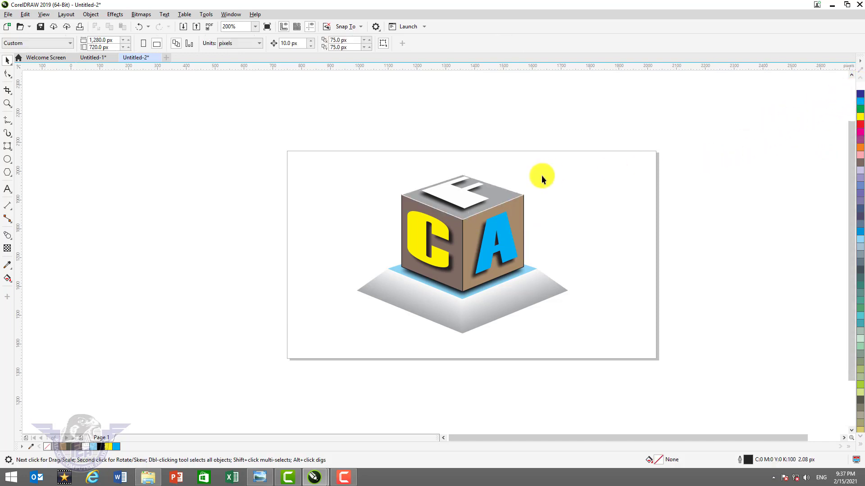
Step: Change the outlines of the cube's tan and brown side faces to white
left_click(514, 206)
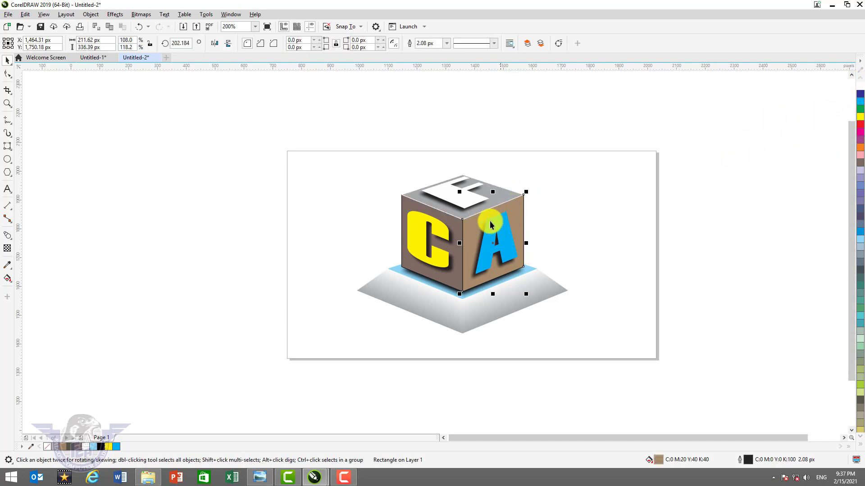
left_click(405, 203, "shift")
right_click(861, 87)
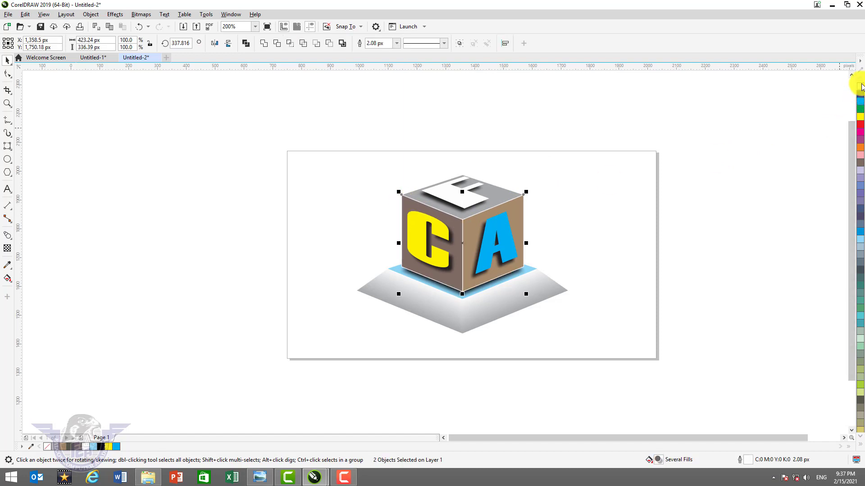
left_click(400, 198)
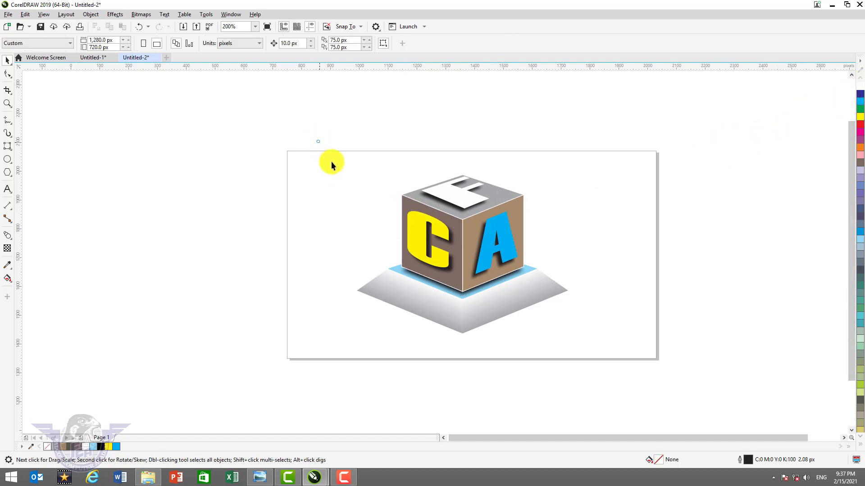
Step: Group all objects of the cube, letters, shadows and platform into one object
scroll(522, 306, "down", 1)
left_click_drag(522, 306, 588, 342)
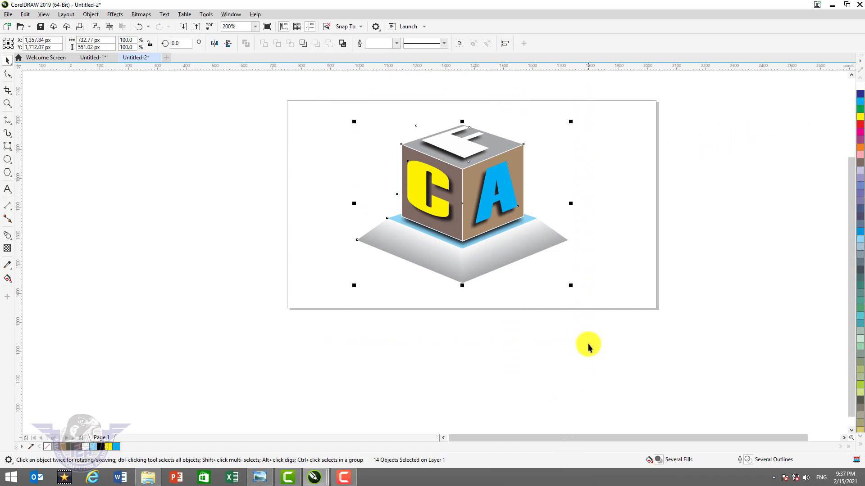
key("ctrl+g")
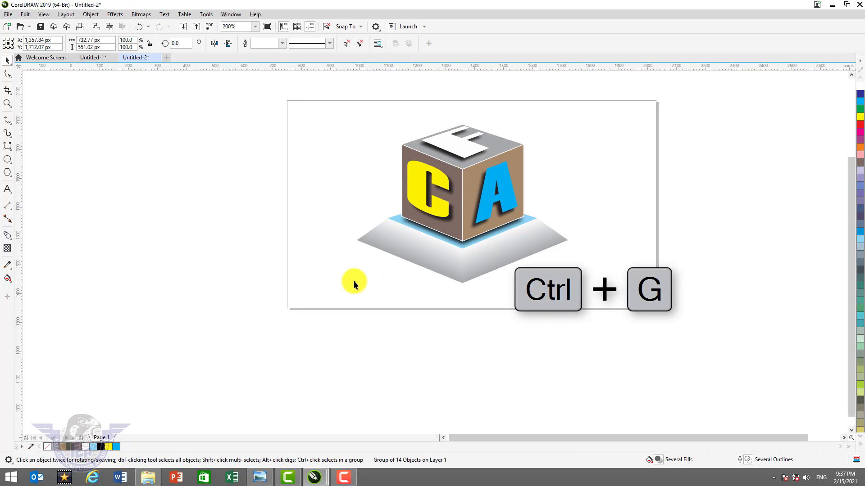
Step: Scale the grouped illustration down about its centre to about 643 × 484 px and centre it on the page
left_click(360, 250)
left_click(404, 229)
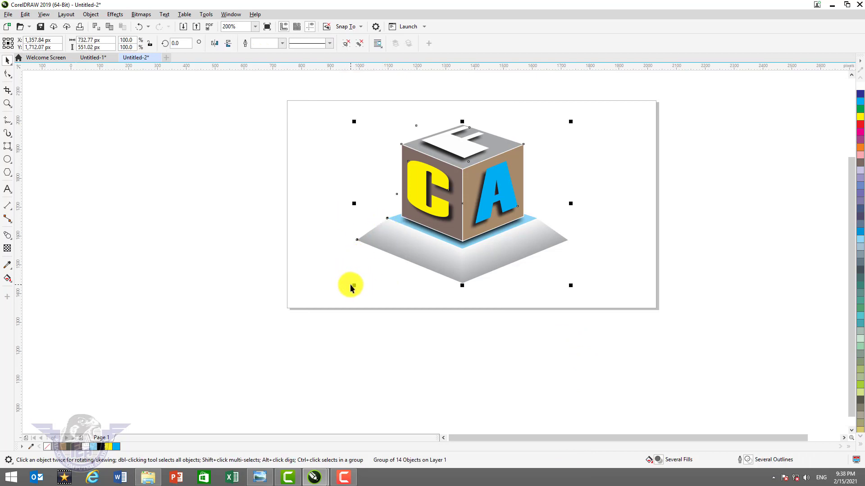
left_click_drag(354, 286, 361, 276)
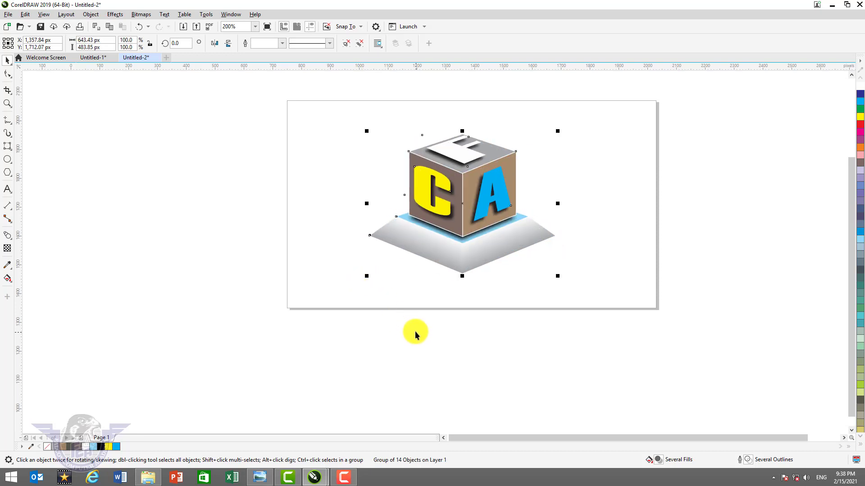
key("p")
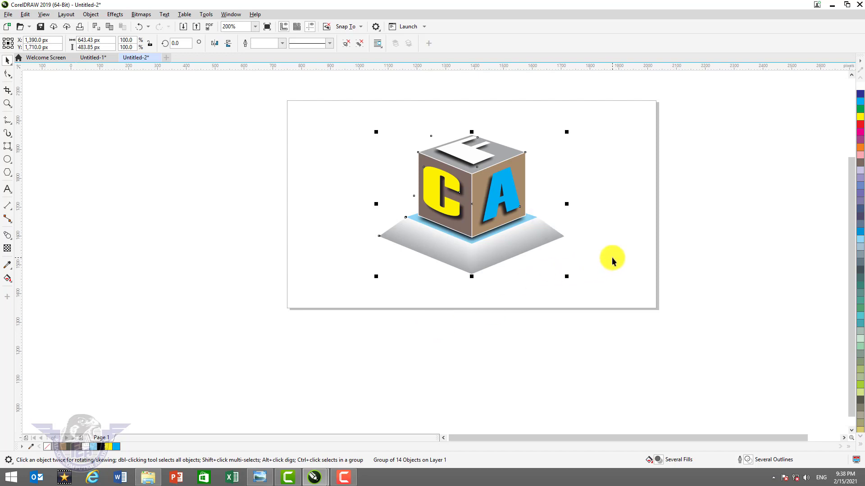
Step: Add a page-sized background rectangle behind the cube and fill it with light blue (C40 M0 Y0 K0)
left_click(228, 210)
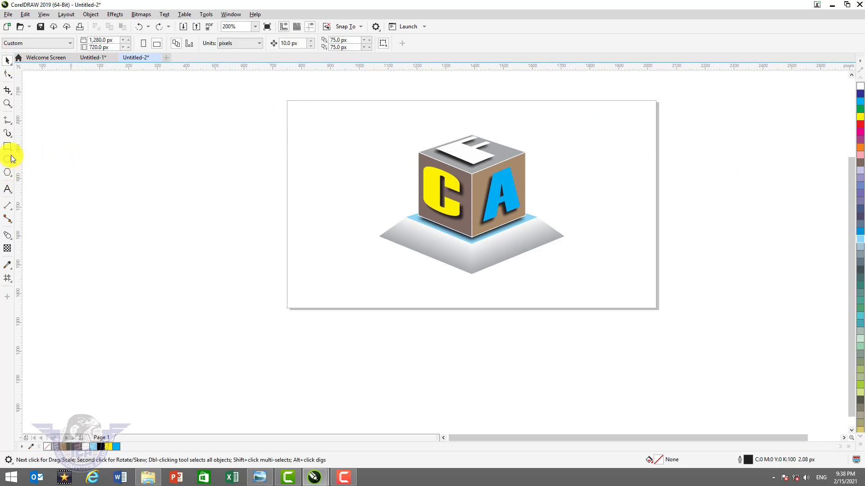
double_click(7, 147)
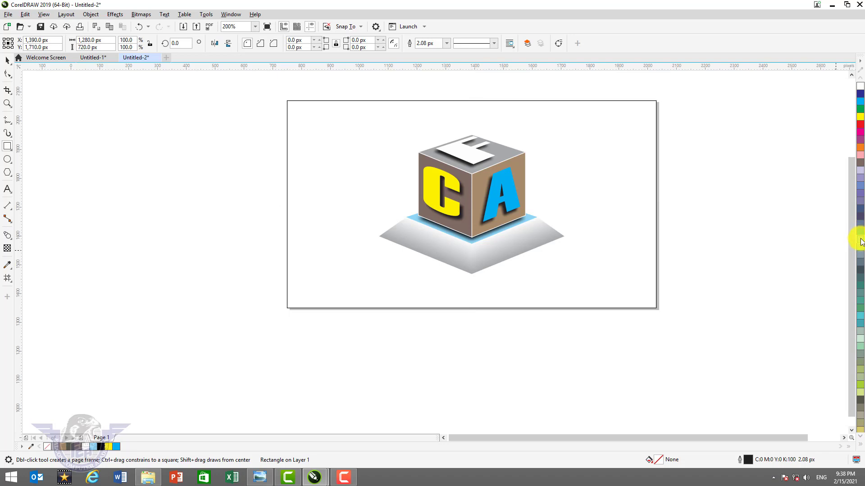
left_click(860, 239)
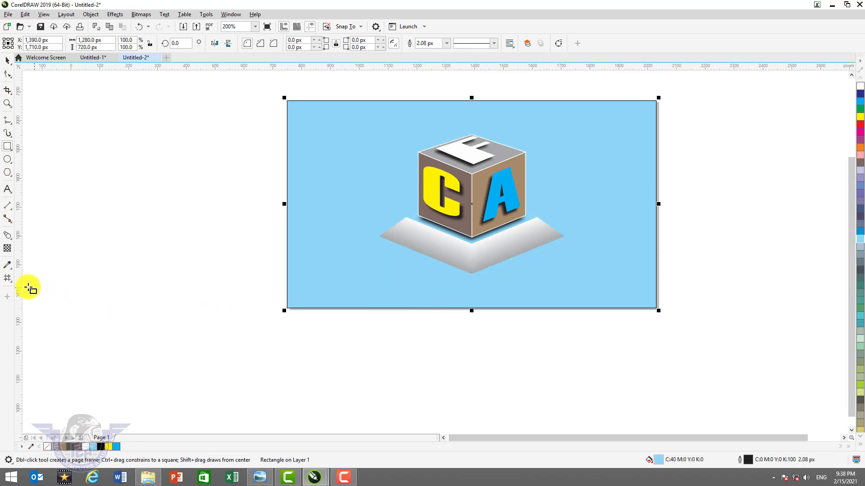
Step: Apply a Mesh Fill to the background rectangle and colour its centre node white for a soft glow behind the cube
left_click(12, 282)
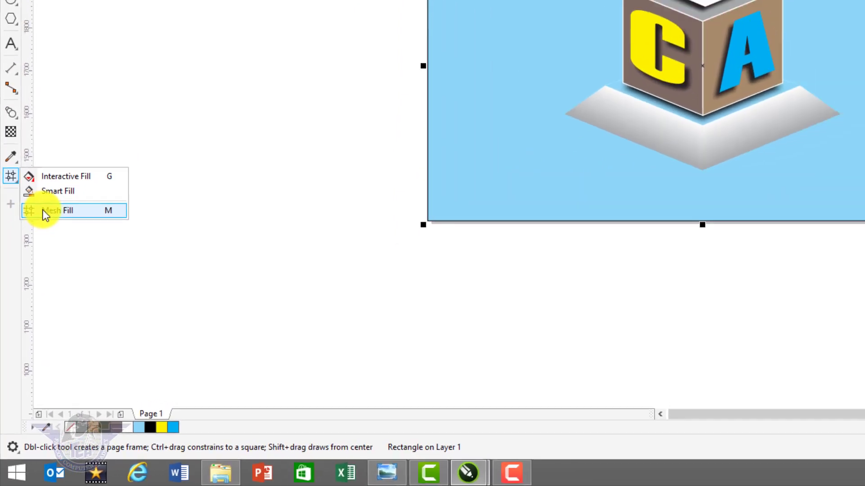
left_click(26, 301)
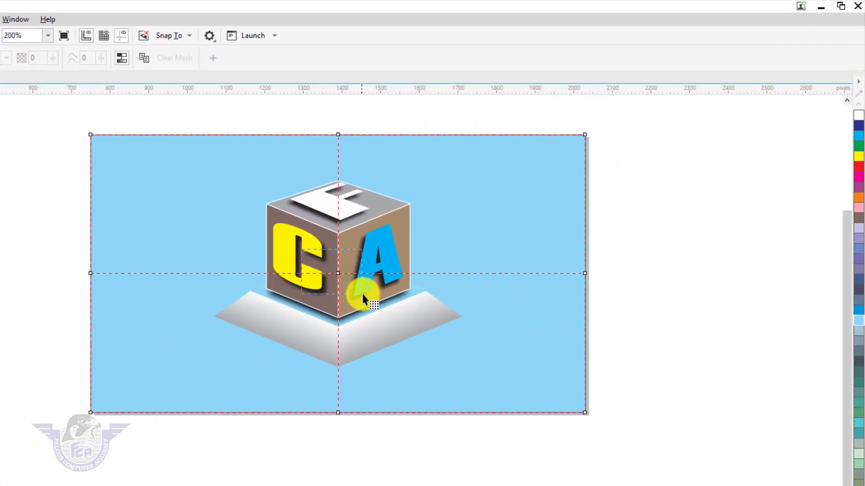
left_click(365, 295)
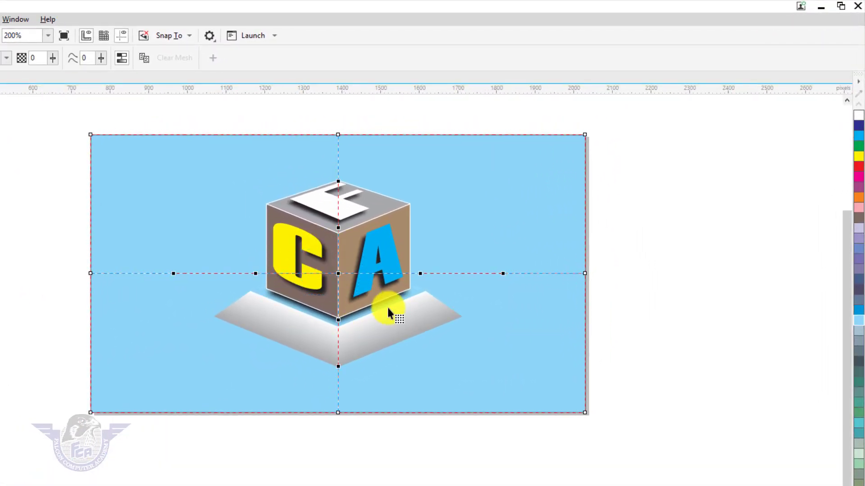
left_click(861, 121)
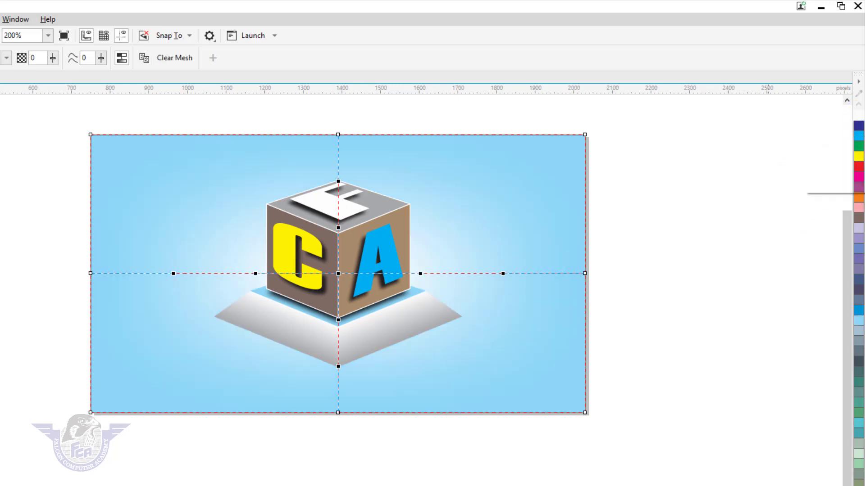
Step: Remove the outline from the background rectangle and deselect it
key("space")
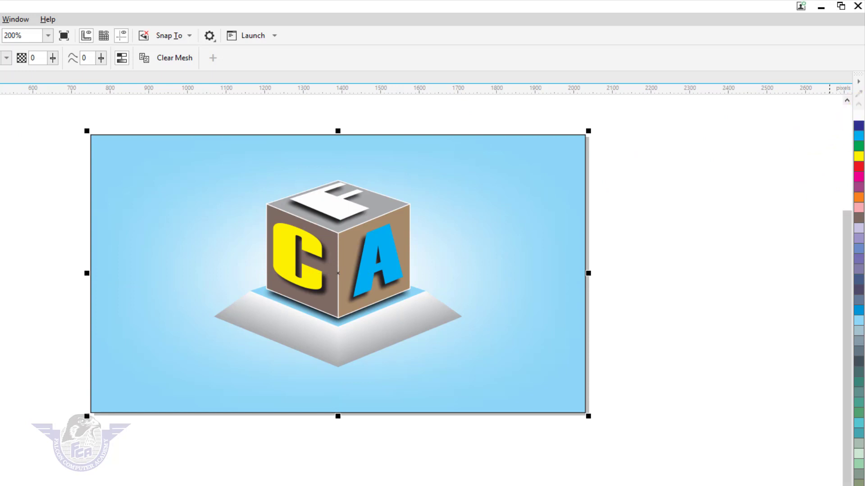
left_click(858, 484)
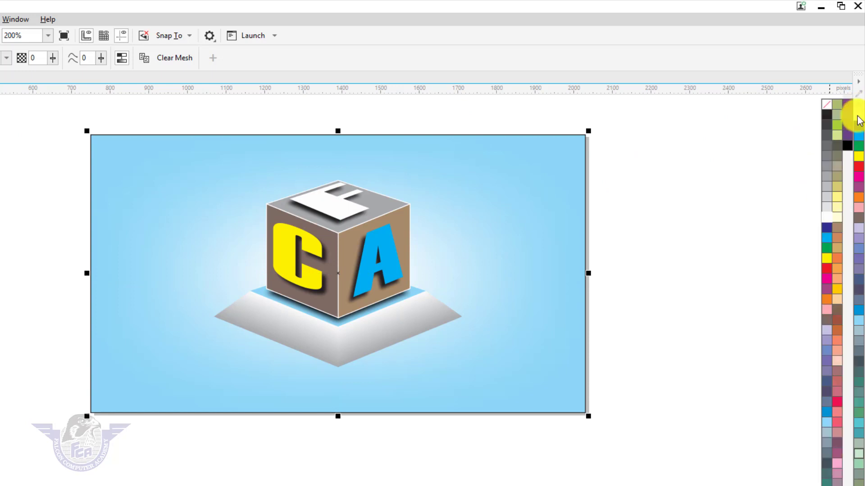
right_click(826, 104)
key("F4")
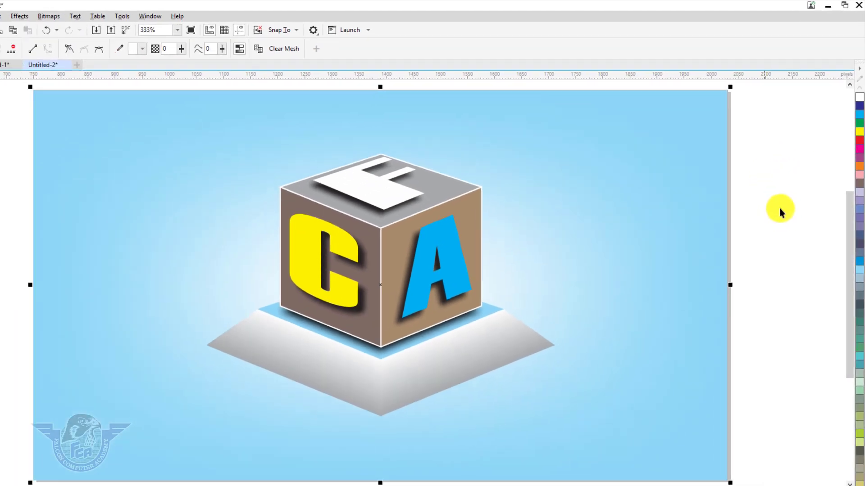
key("space")
left_click(780, 210)
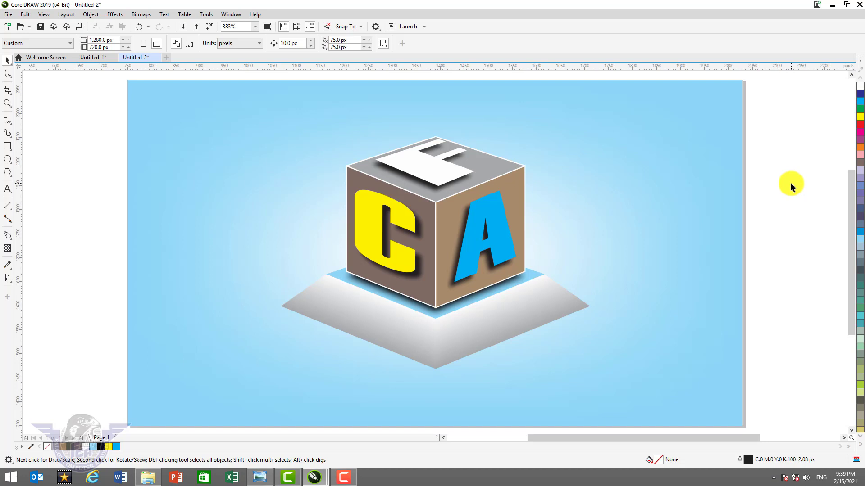
Step: Select the grouped cube illustration without its background and set up its export to the Desktop in PNG - Portable Network Graphics format
scroll(791, 183, "down", 3)
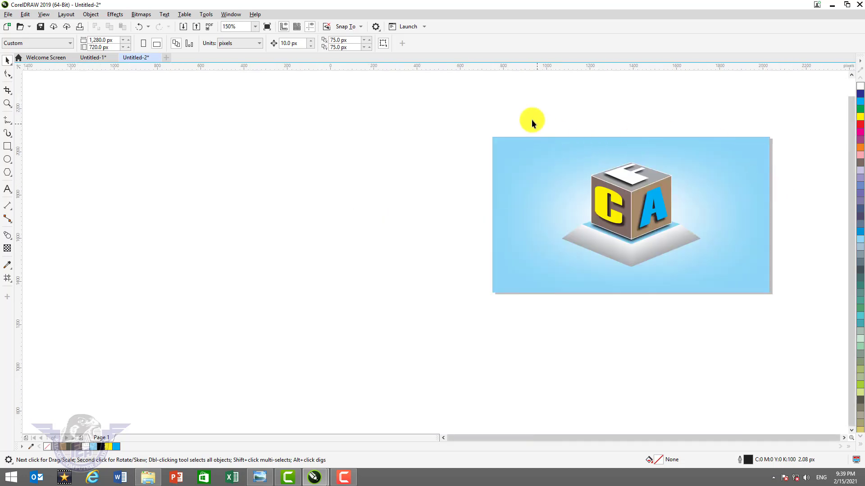
left_click_drag(709, 283, 709, 301)
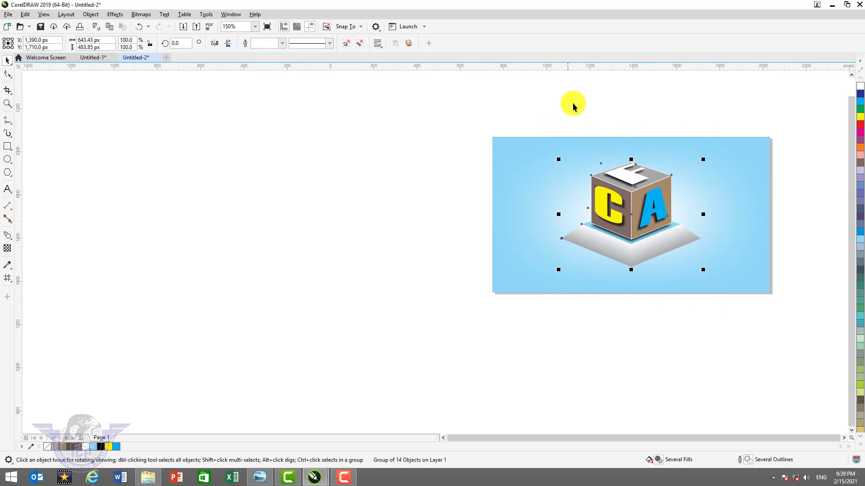
left_click_drag(532, 119, 721, 301)
key("ctrl+e")
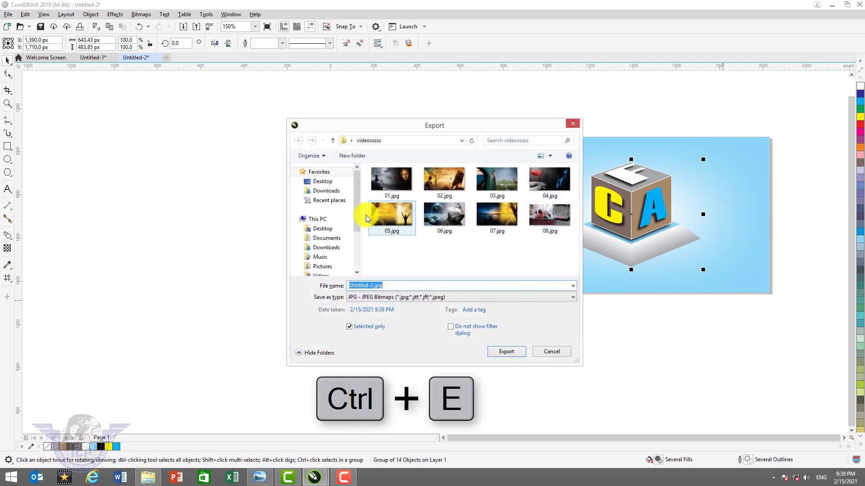
left_click(337, 182)
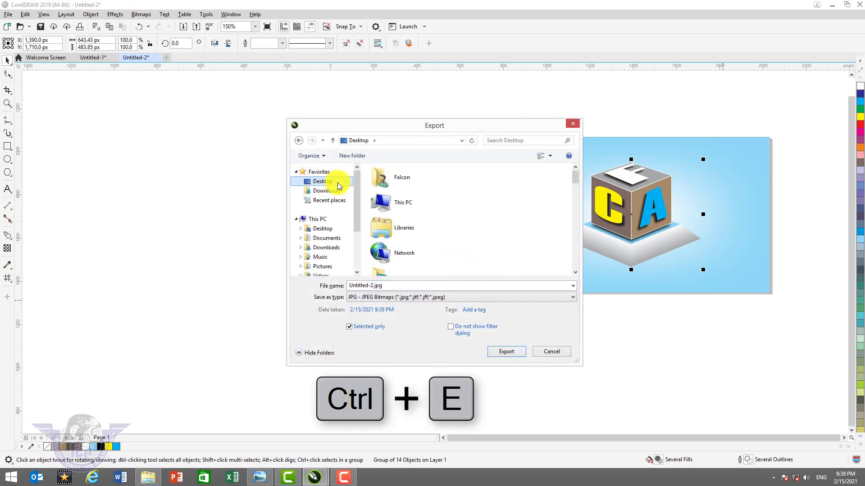
left_click(428, 298)
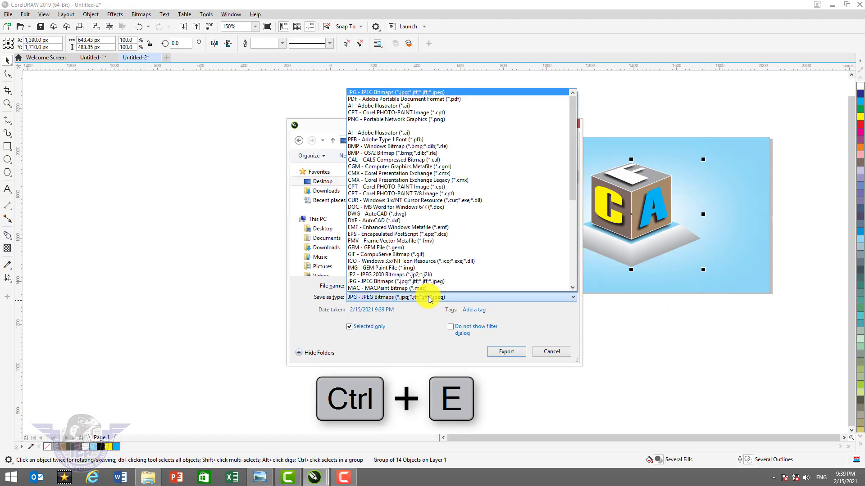
key("g")
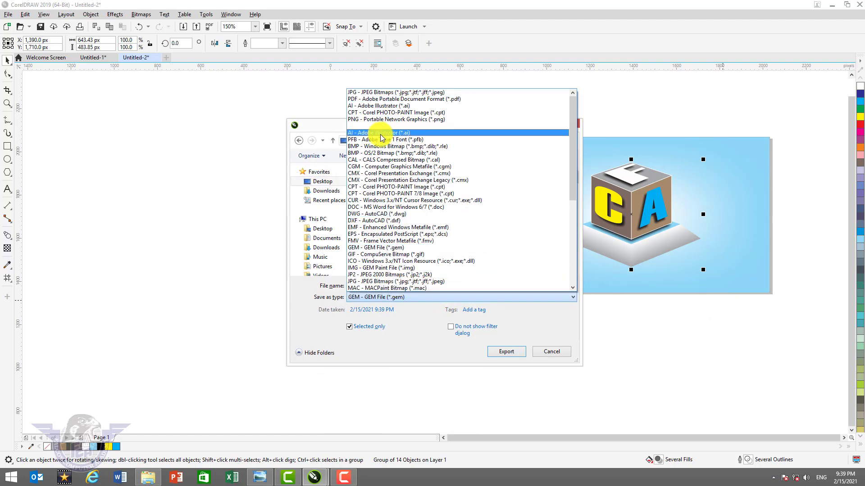
key("Down")
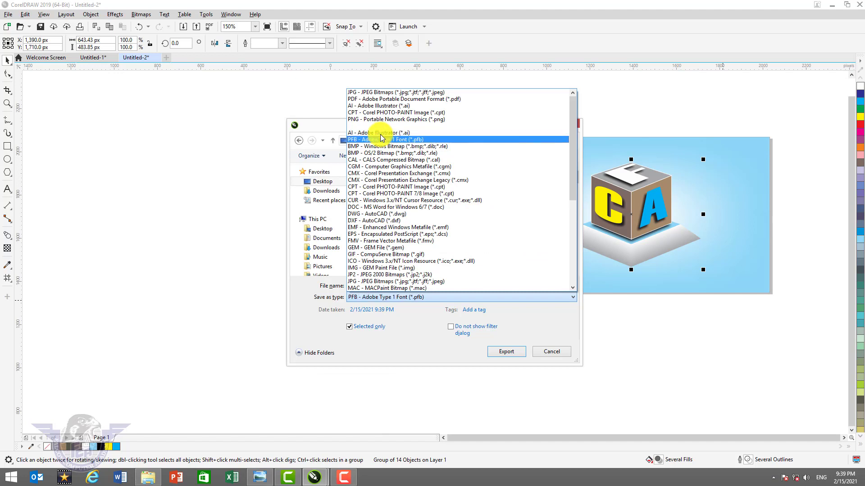
key("g")
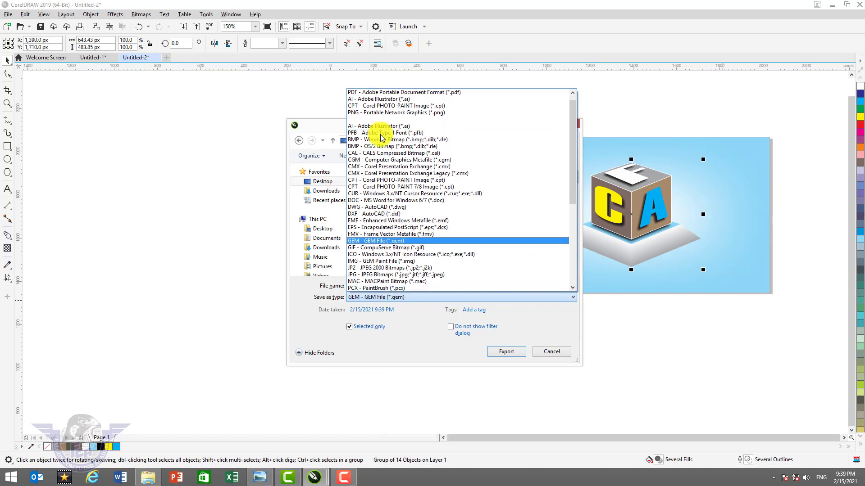
left_click(395, 113)
Step: Name the export file fca and export the selection to the Desktop as a 24-bit RGB PNG with transparency
left_click(388, 286)
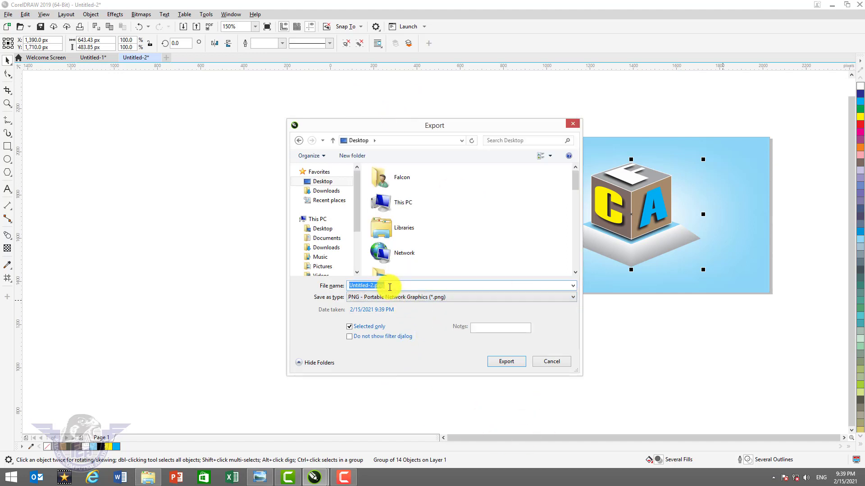
type("fca")
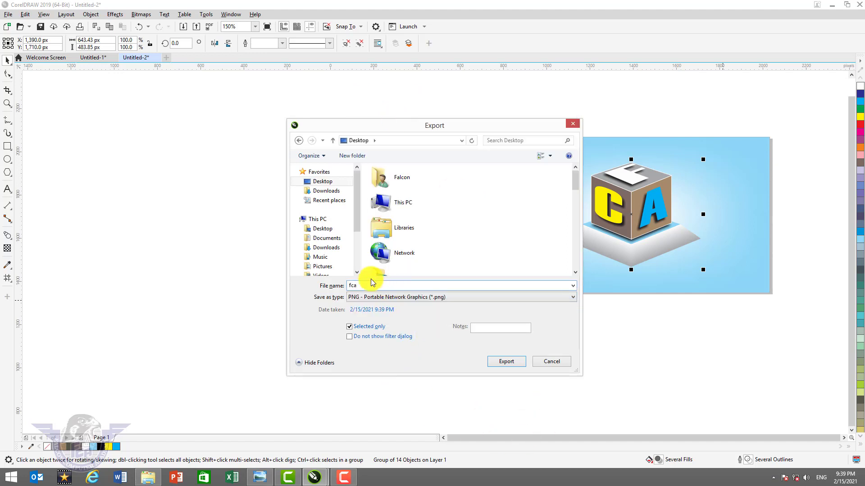
left_click(323, 181)
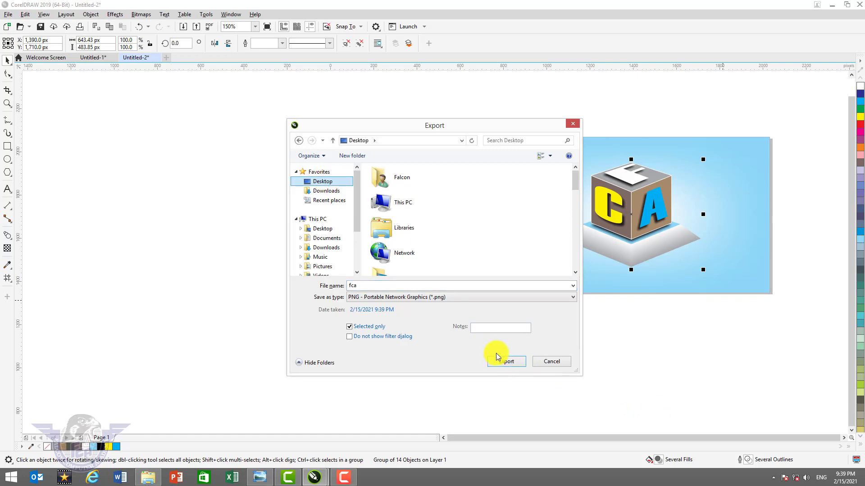
left_click(507, 361)
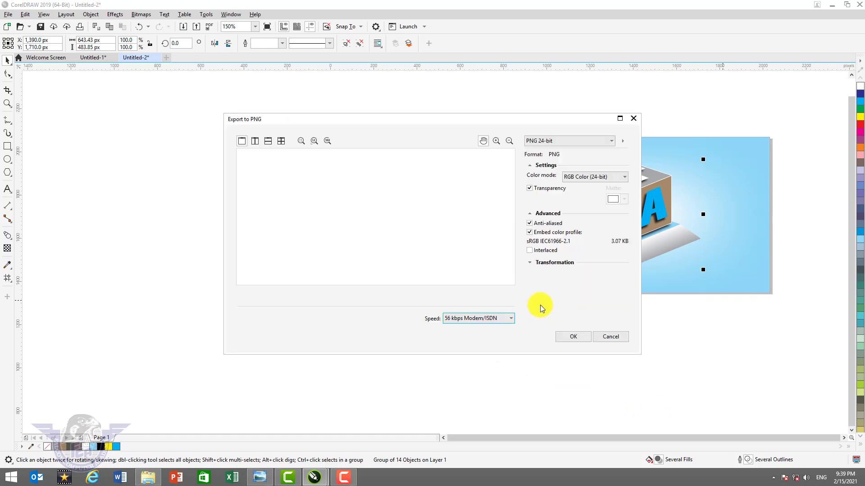
left_click(570, 338)
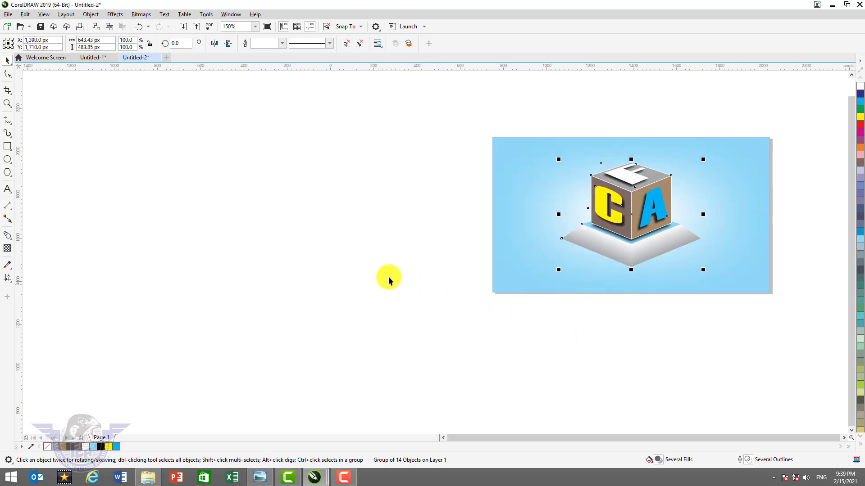
Step: Import the dark photo of the seated, shawled figure from the alone folder on drive D: and place it beside the page, about 1310 × 986 px
left_click(376, 272)
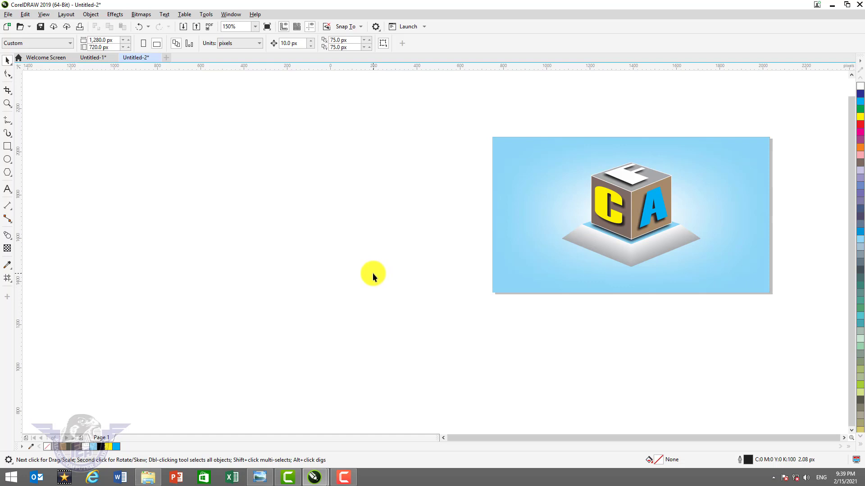
right_click(261, 219)
left_click(302, 272)
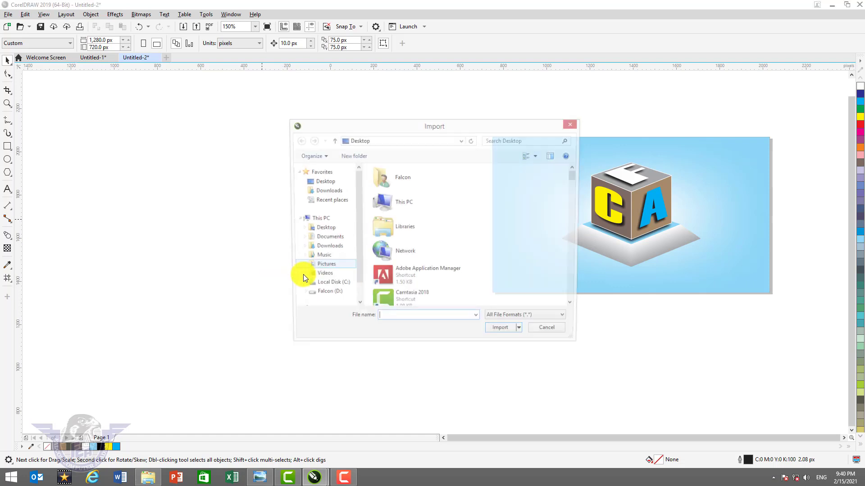
double_click(386, 203)
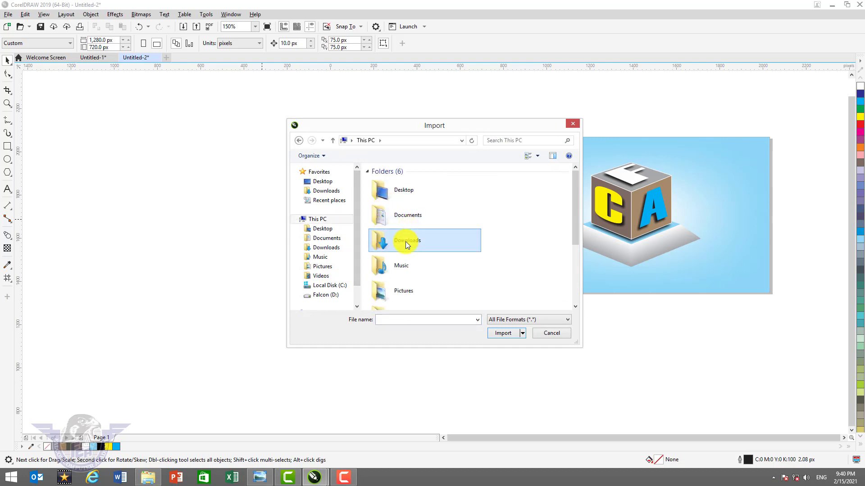
scroll(405, 241, "down", 5)
double_click(402, 275)
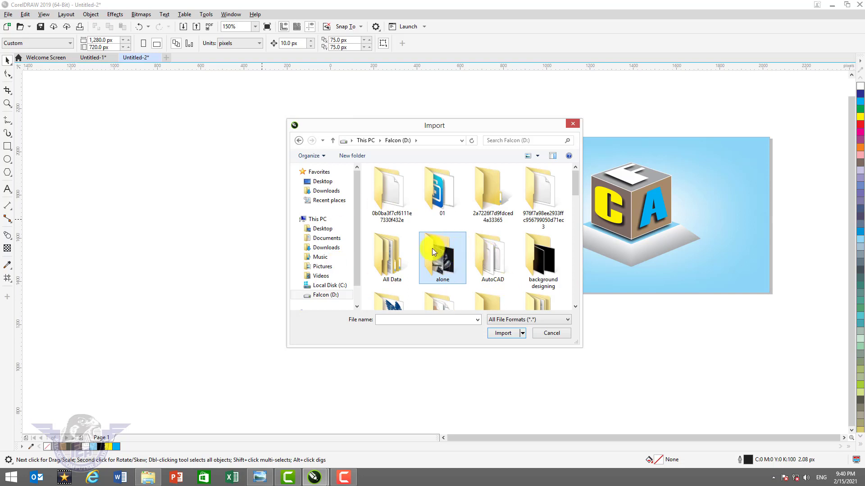
double_click(391, 198)
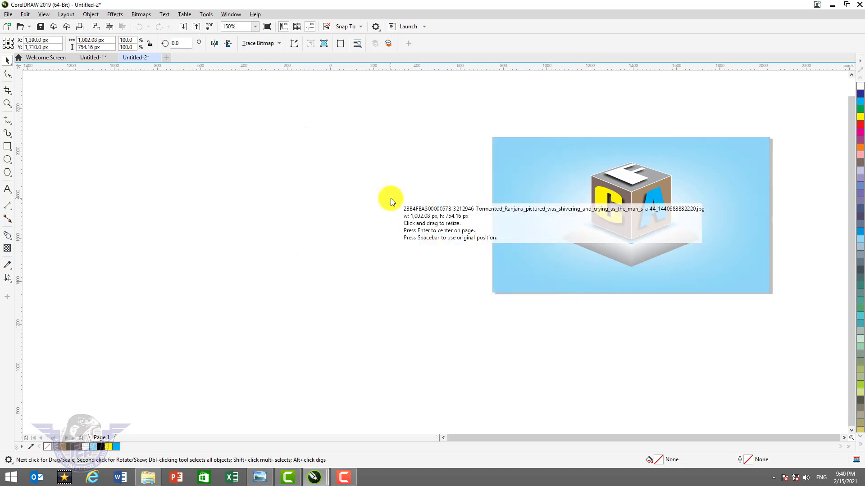
left_click_drag(136, 129, 414, 338)
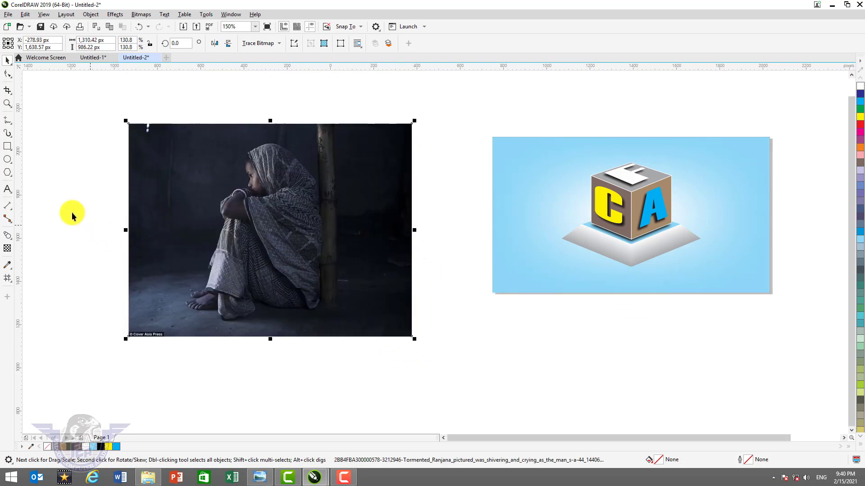
right_click(97, 181)
left_click(120, 235)
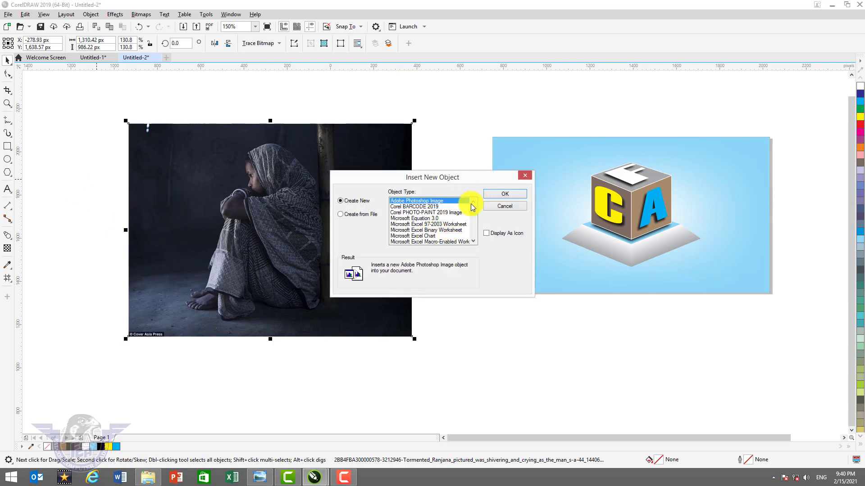
key("Escape")
left_click(469, 163)
Step: Import fca.png from the Desktop and place it at about 210 × 159 px over the photo's upper-left corner
right_click(461, 162)
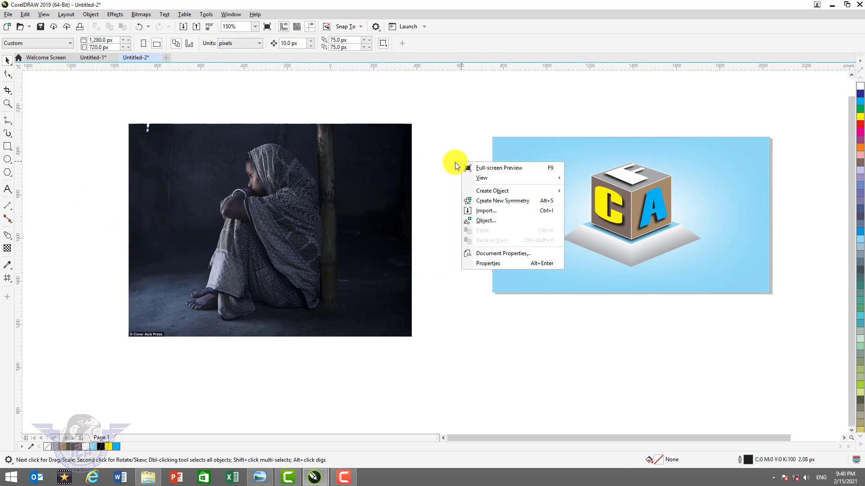
left_click(487, 211)
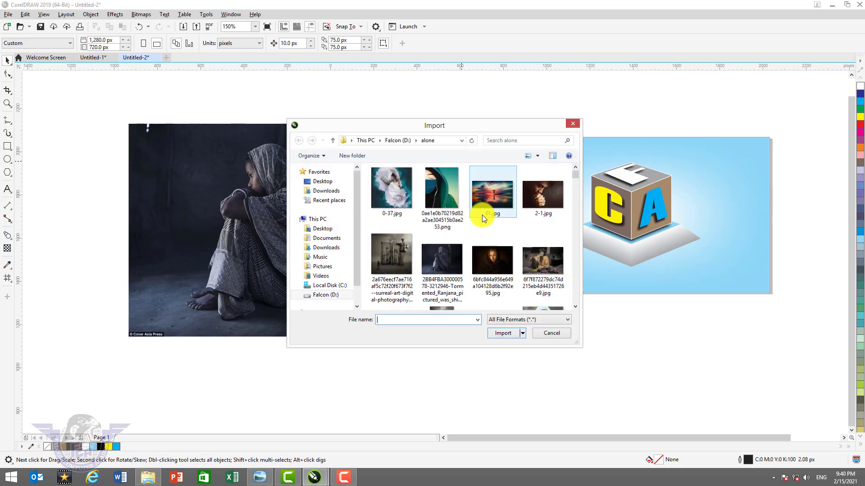
left_click(322, 181)
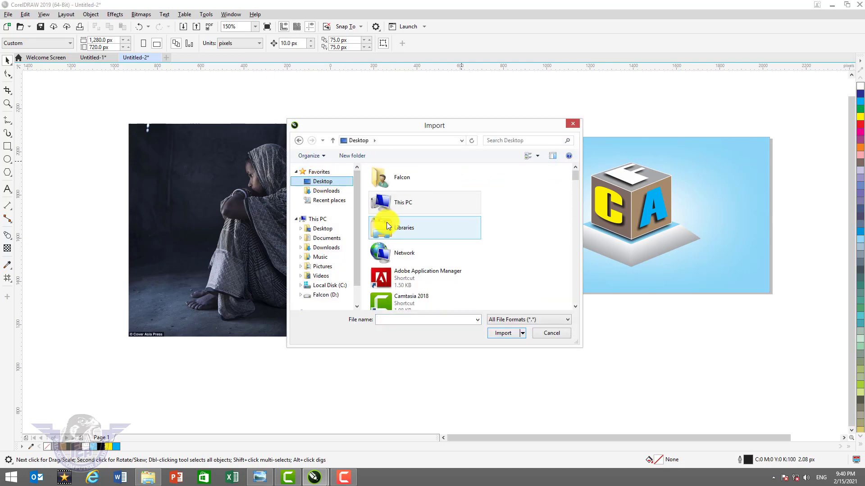
left_click(388, 226)
key("f")
key("f")
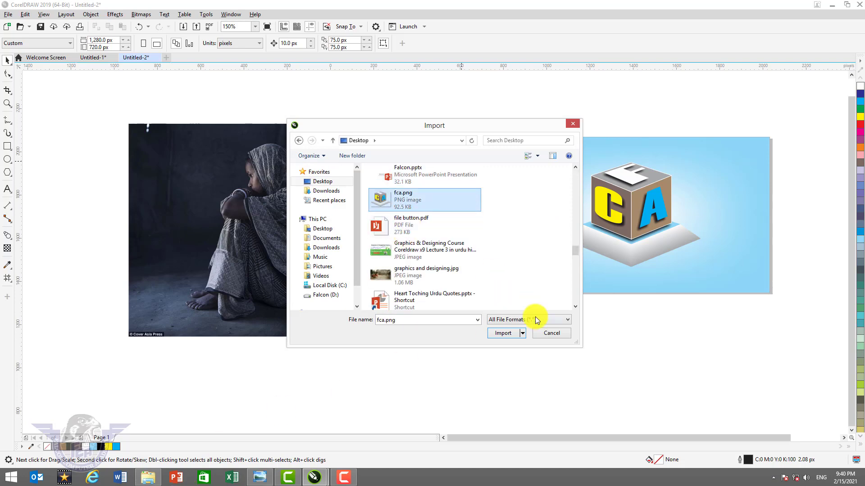
left_click(515, 332)
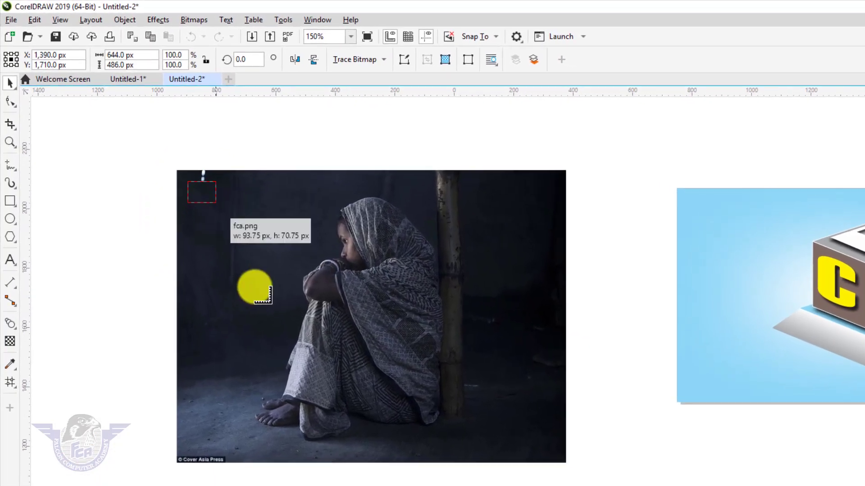
left_click_drag(255, 286, 249, 289)
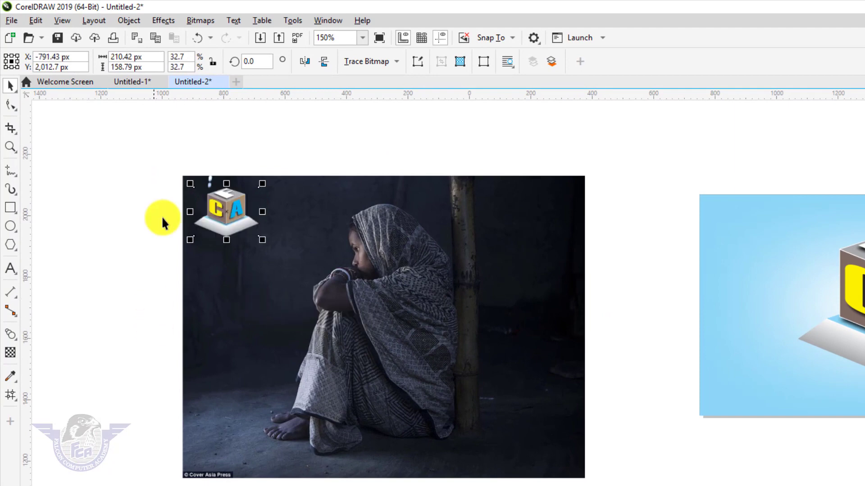
key("F2")
left_click_drag(185, 182, 289, 255)
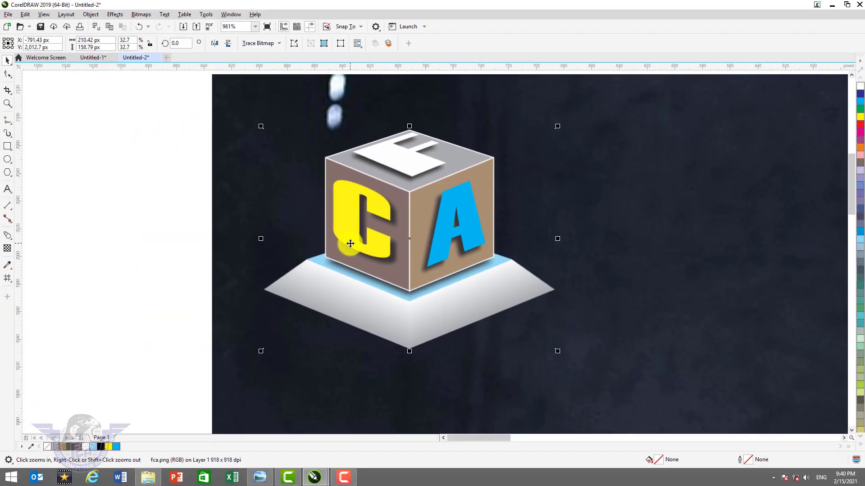
scroll(406, 282, "down", 1)
Step: Select the cube illustration on the page together with its blue background rectangle
key("F4")
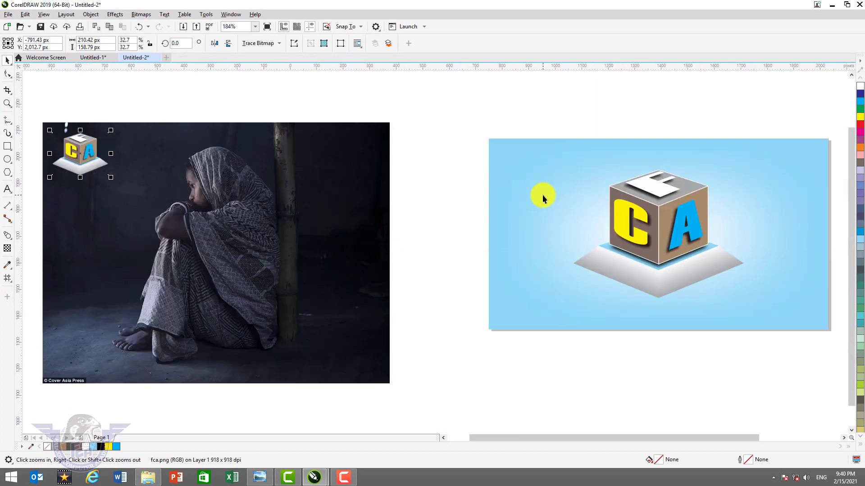
left_click_drag(479, 121, 833, 351)
key("shift+F2")
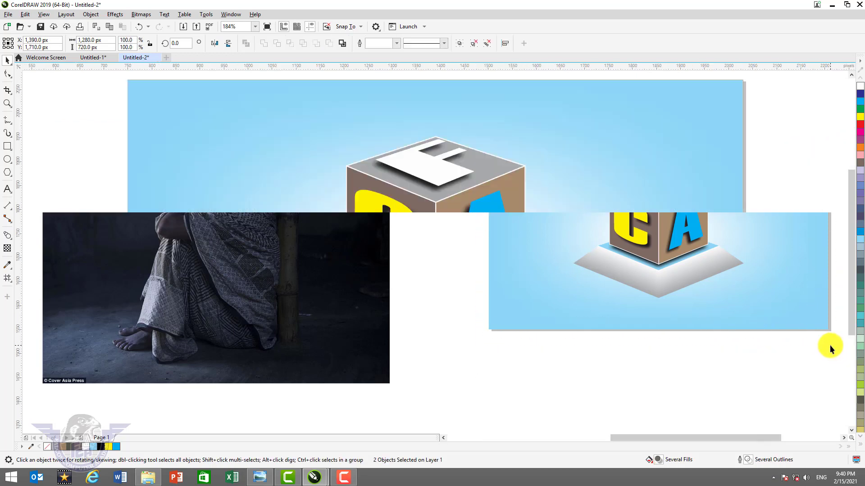